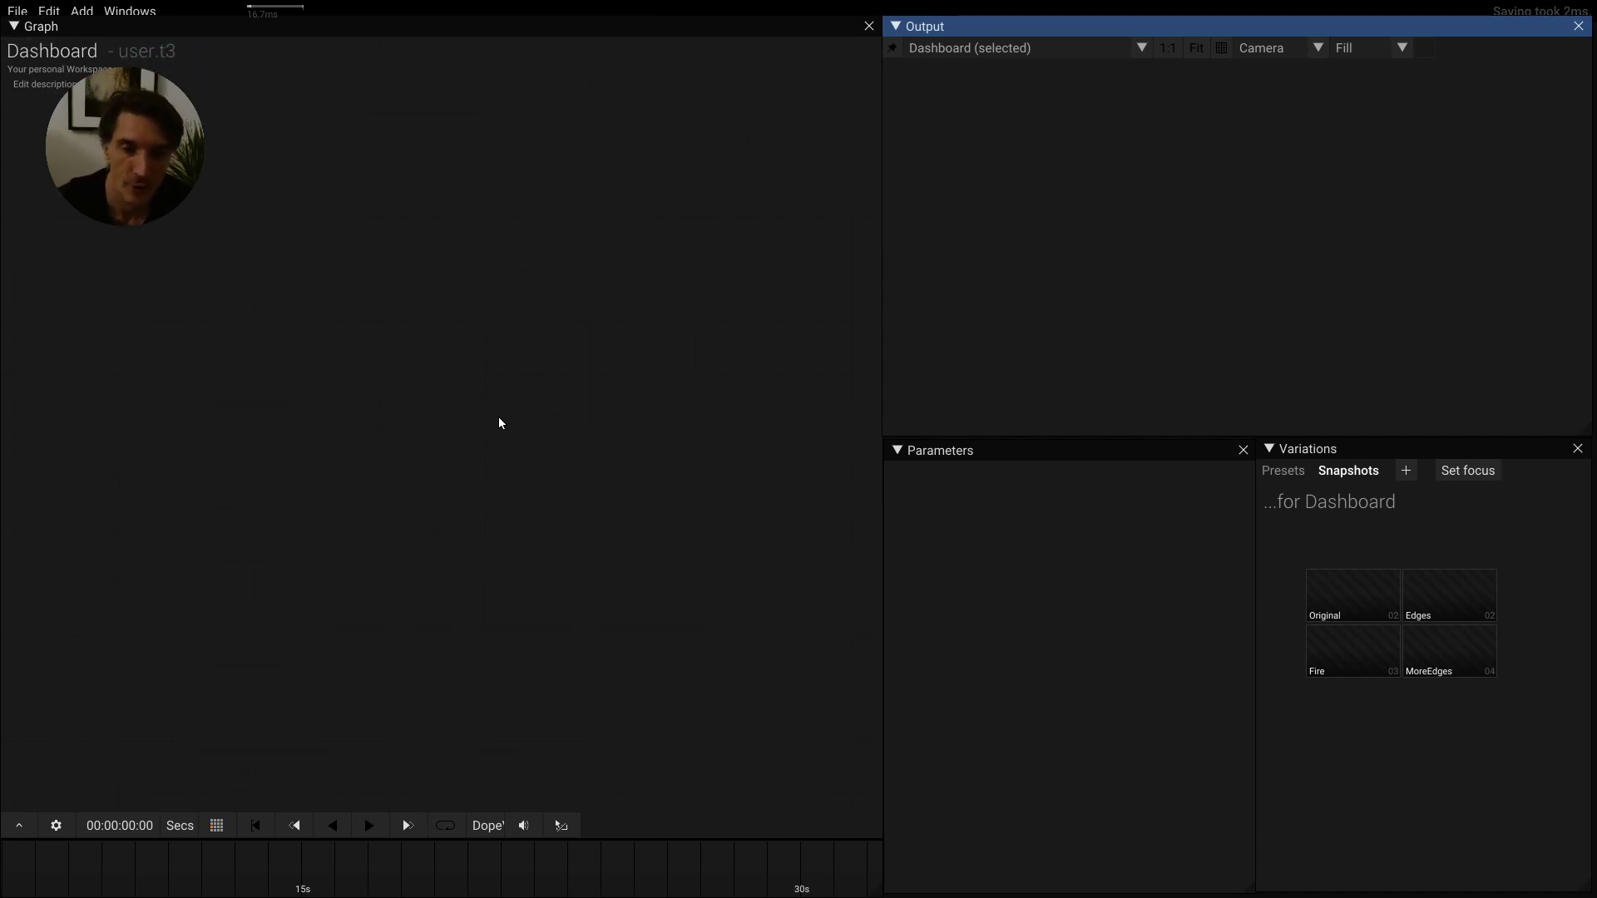
# Step: Add a Raster operator to the empty graph and preview blends between its presets
pyautogui.click(517, 406)
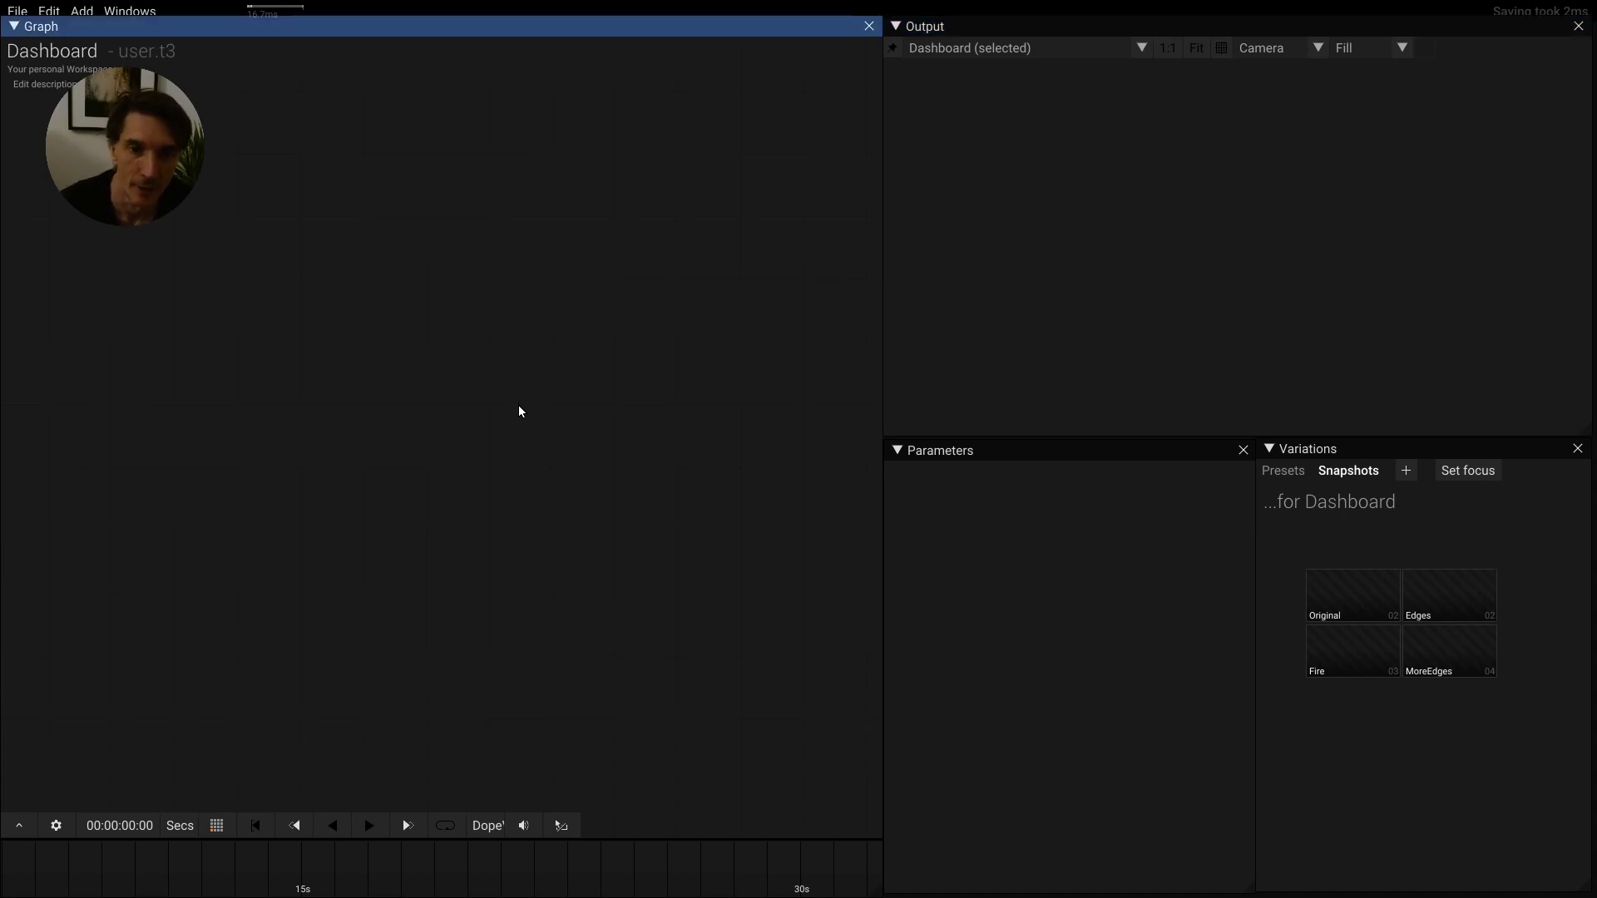
pyautogui.press('Tab')
pyautogui.write('rast')
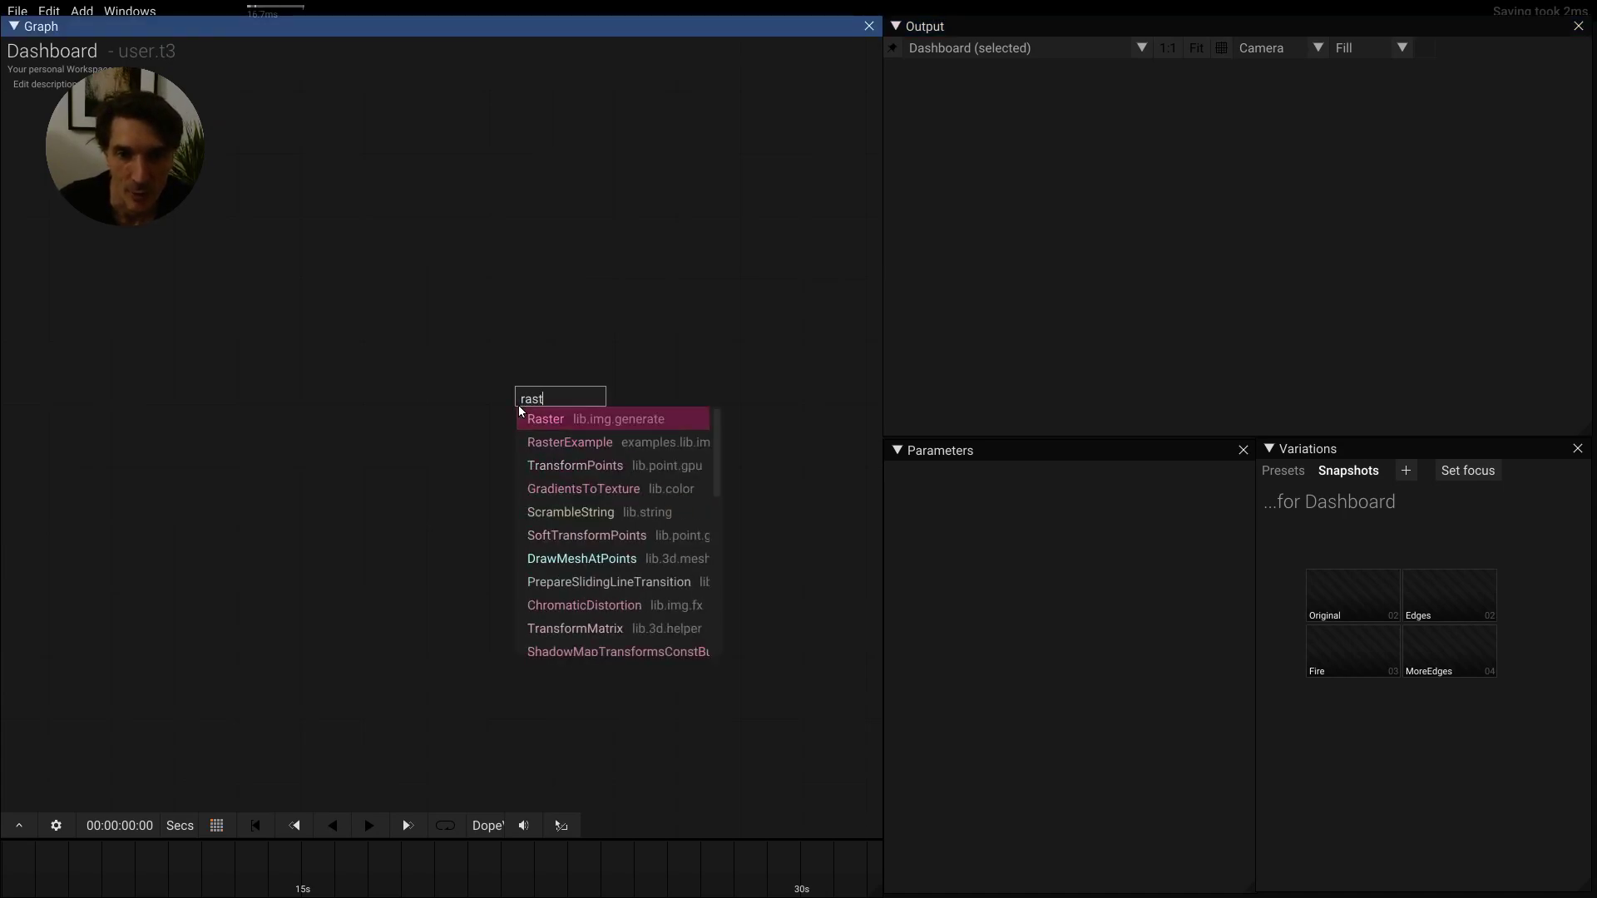
pyautogui.press('Return')
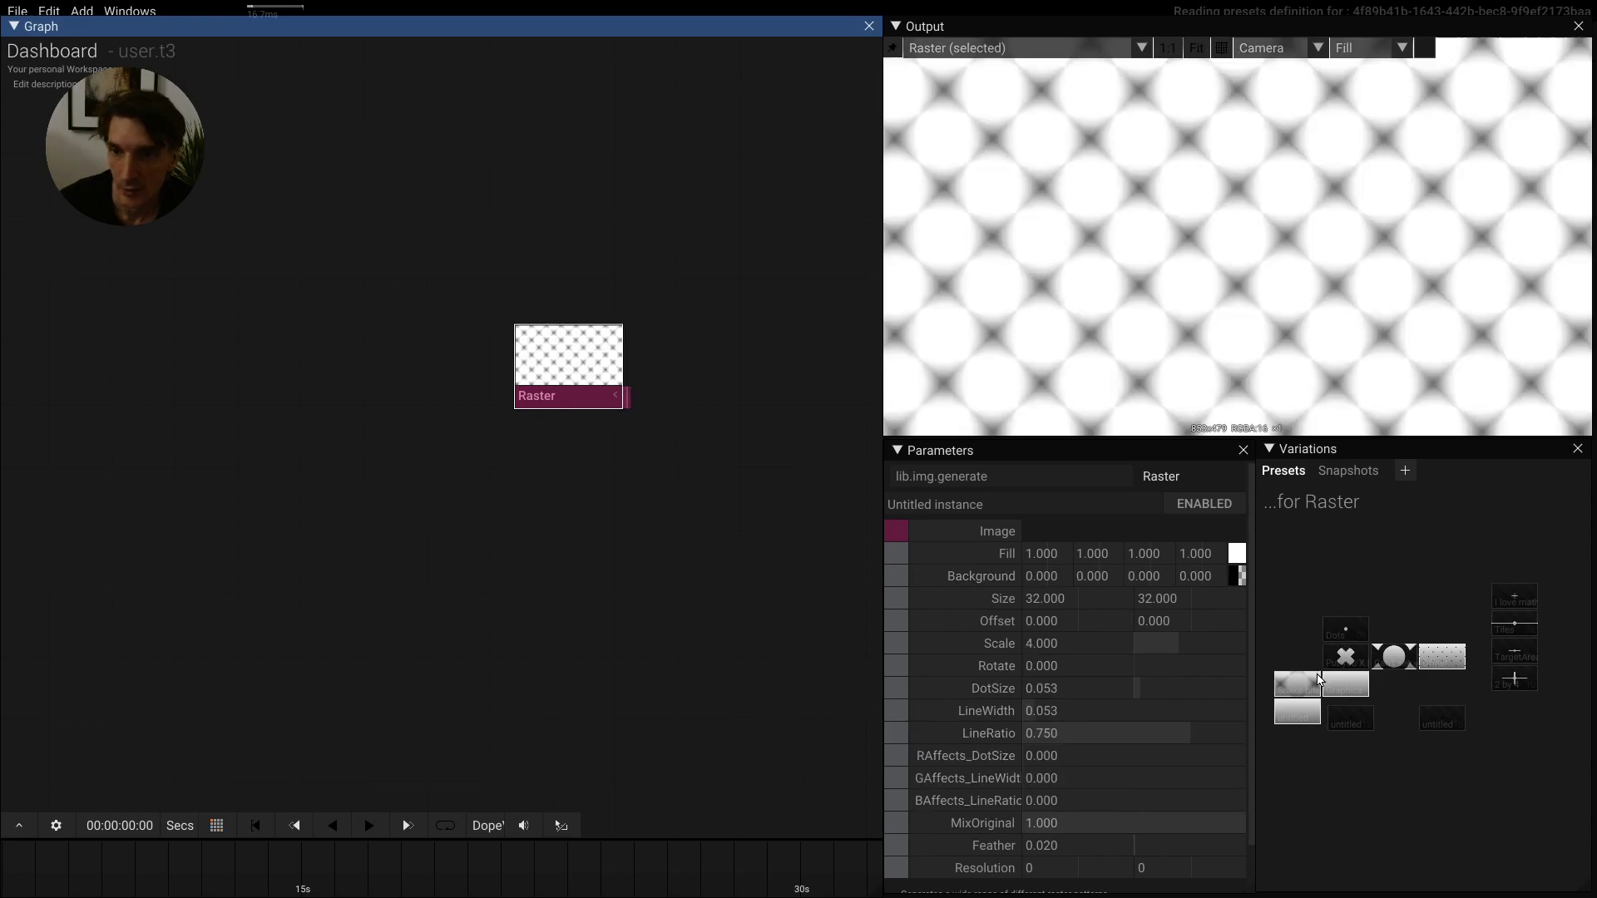
pyautogui.press('alt')
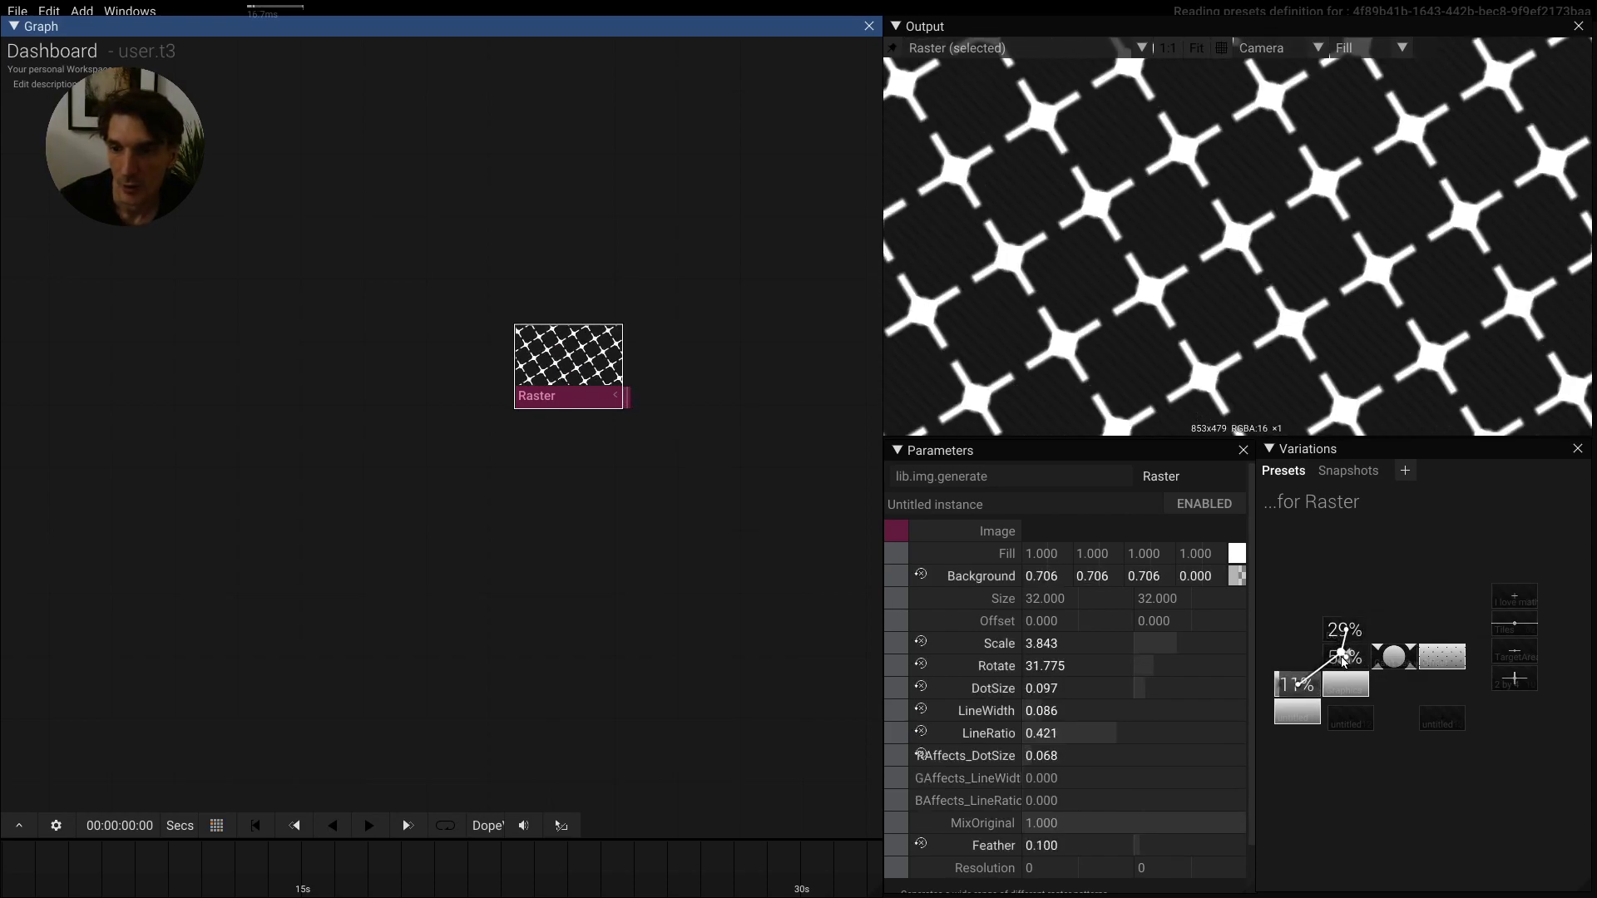
pyautogui.moveTo(1378, 676); pyautogui.dragTo(1396, 791)
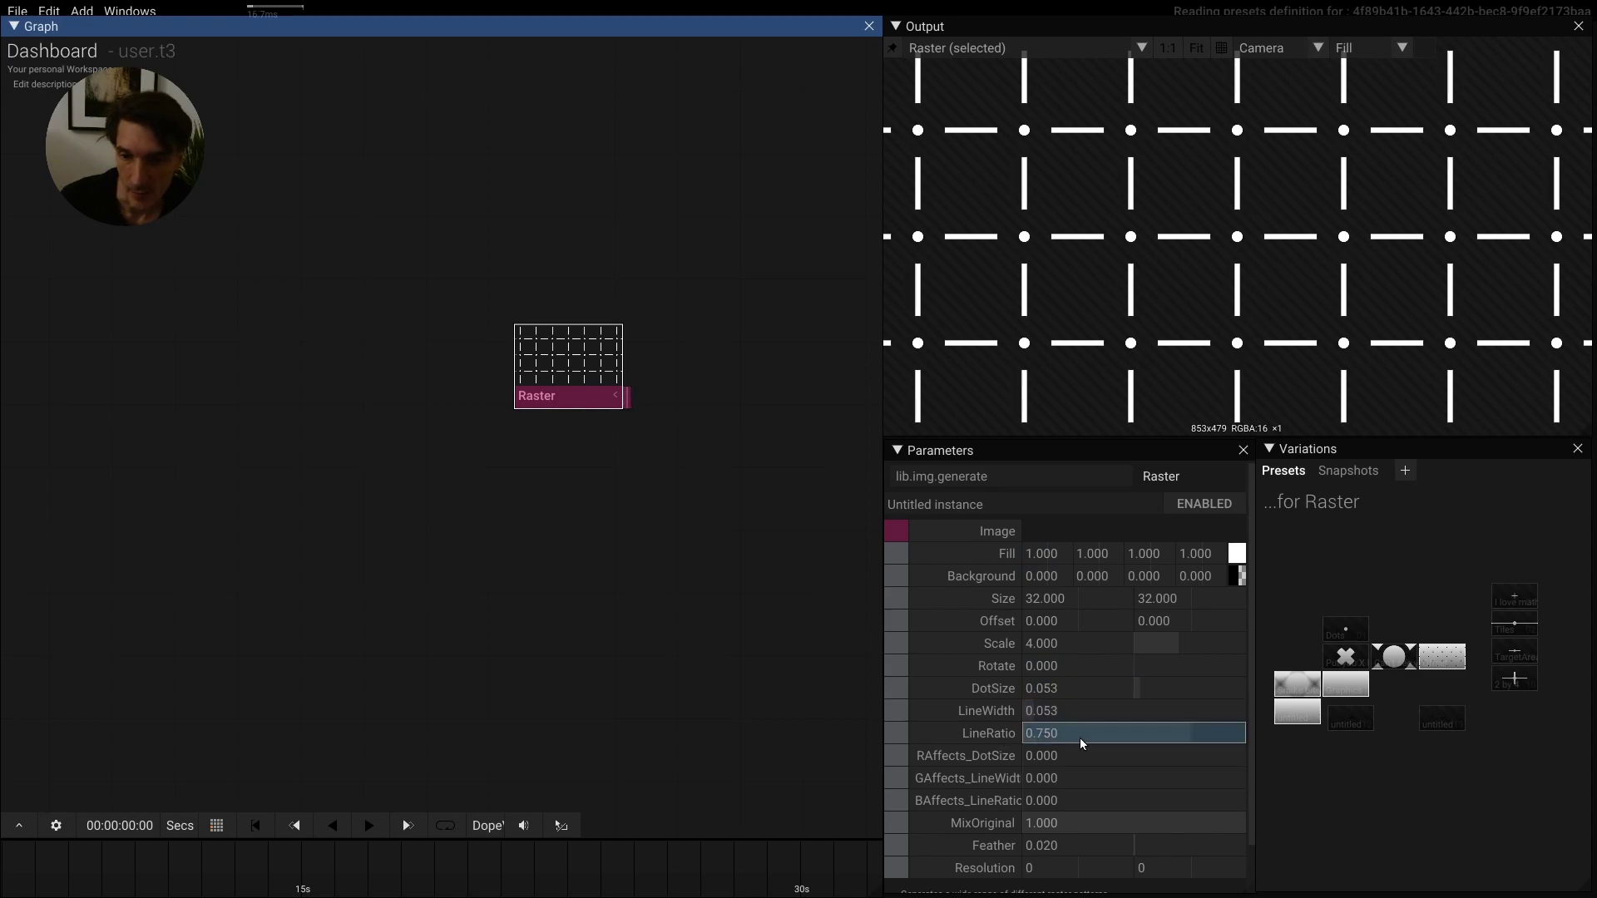
# Step: Set the Raster's LineRatio to 0.710, LineWidth to 0 and DotSize to 0.180
pyautogui.moveTo(1077, 735); pyautogui.dragTo(1034, 730)
pyautogui.click(1059, 710)
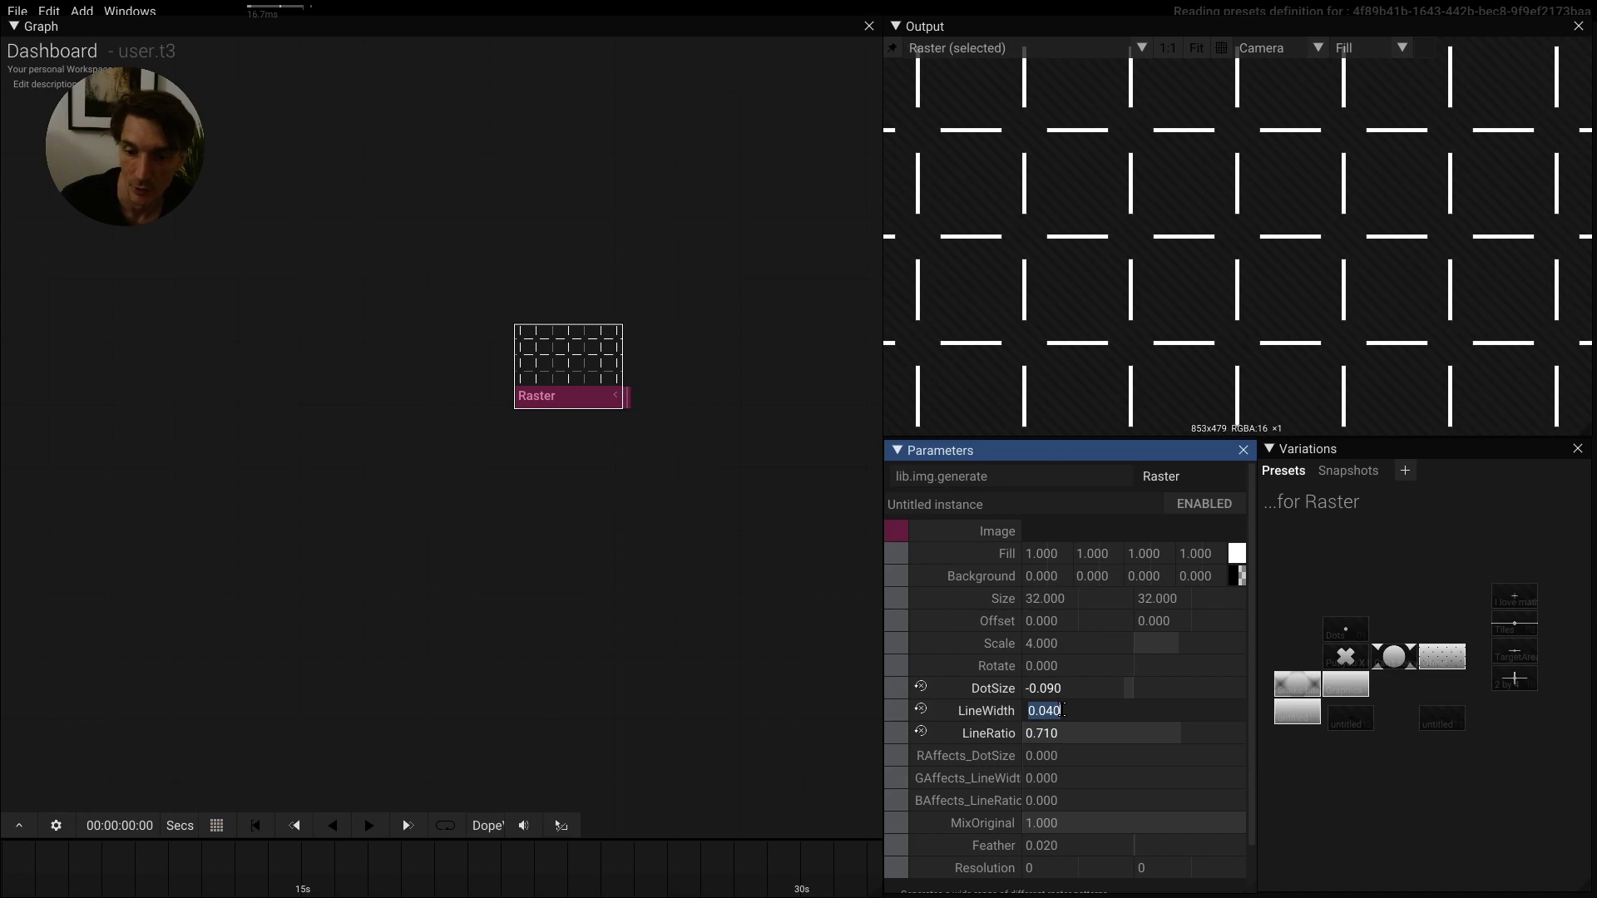
pyautogui.write('0')
pyautogui.press('Return')
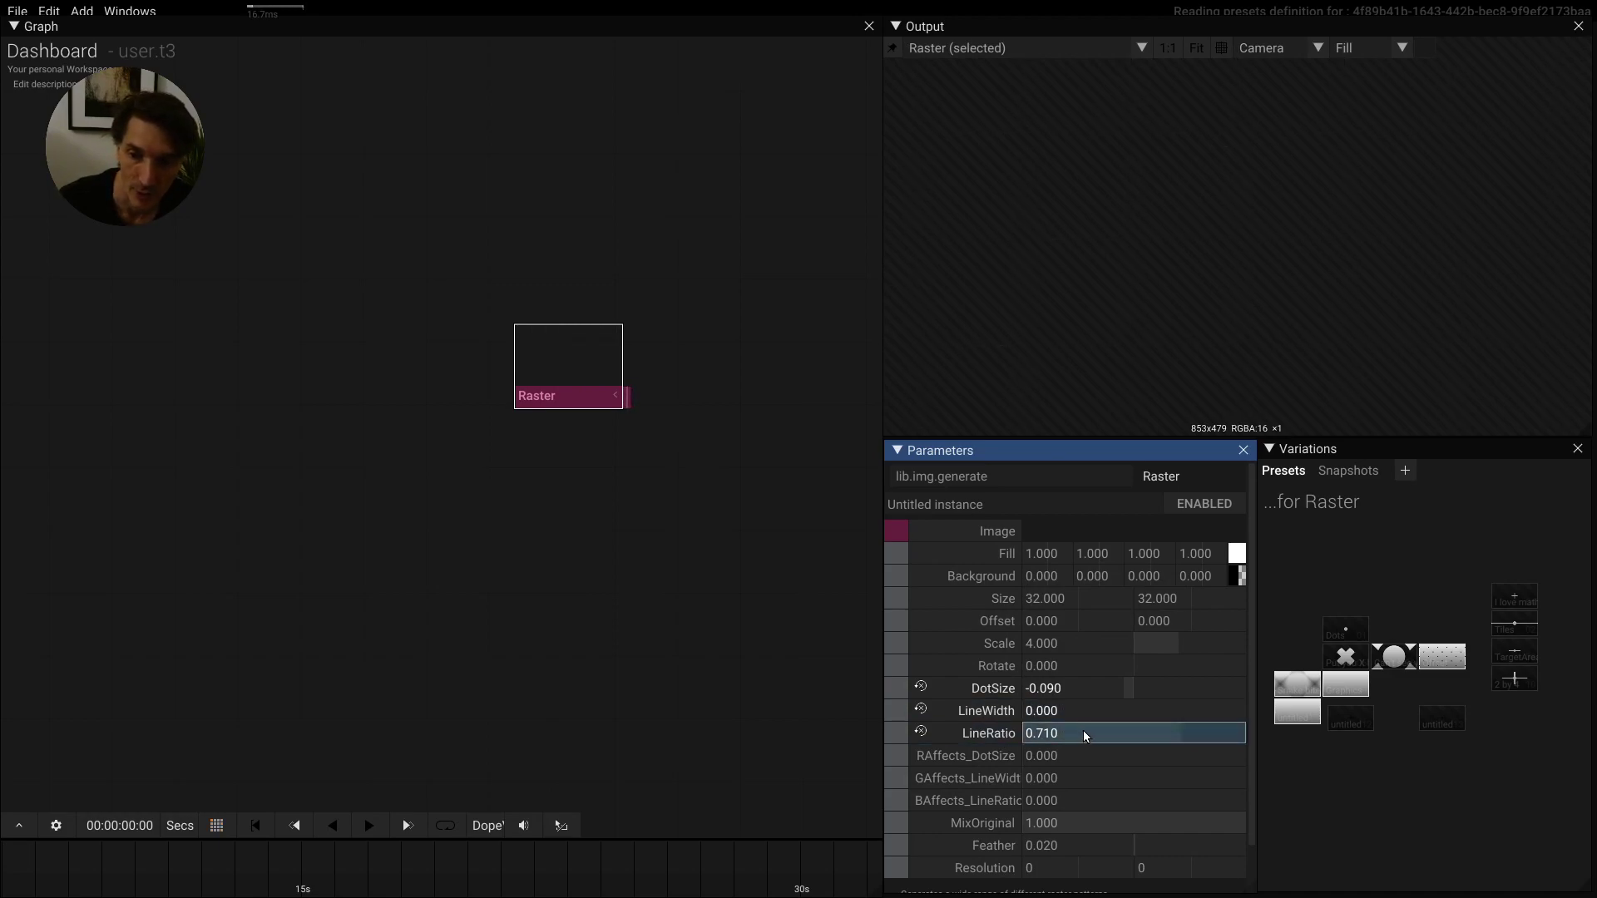
pyautogui.moveTo(1070, 693)
pyautogui.mouseDown()
pyautogui.moveTo(1048, 709)
pyautogui.moveTo(1050, 677)
pyautogui.moveTo(1046, 707)
pyautogui.mouseUp()
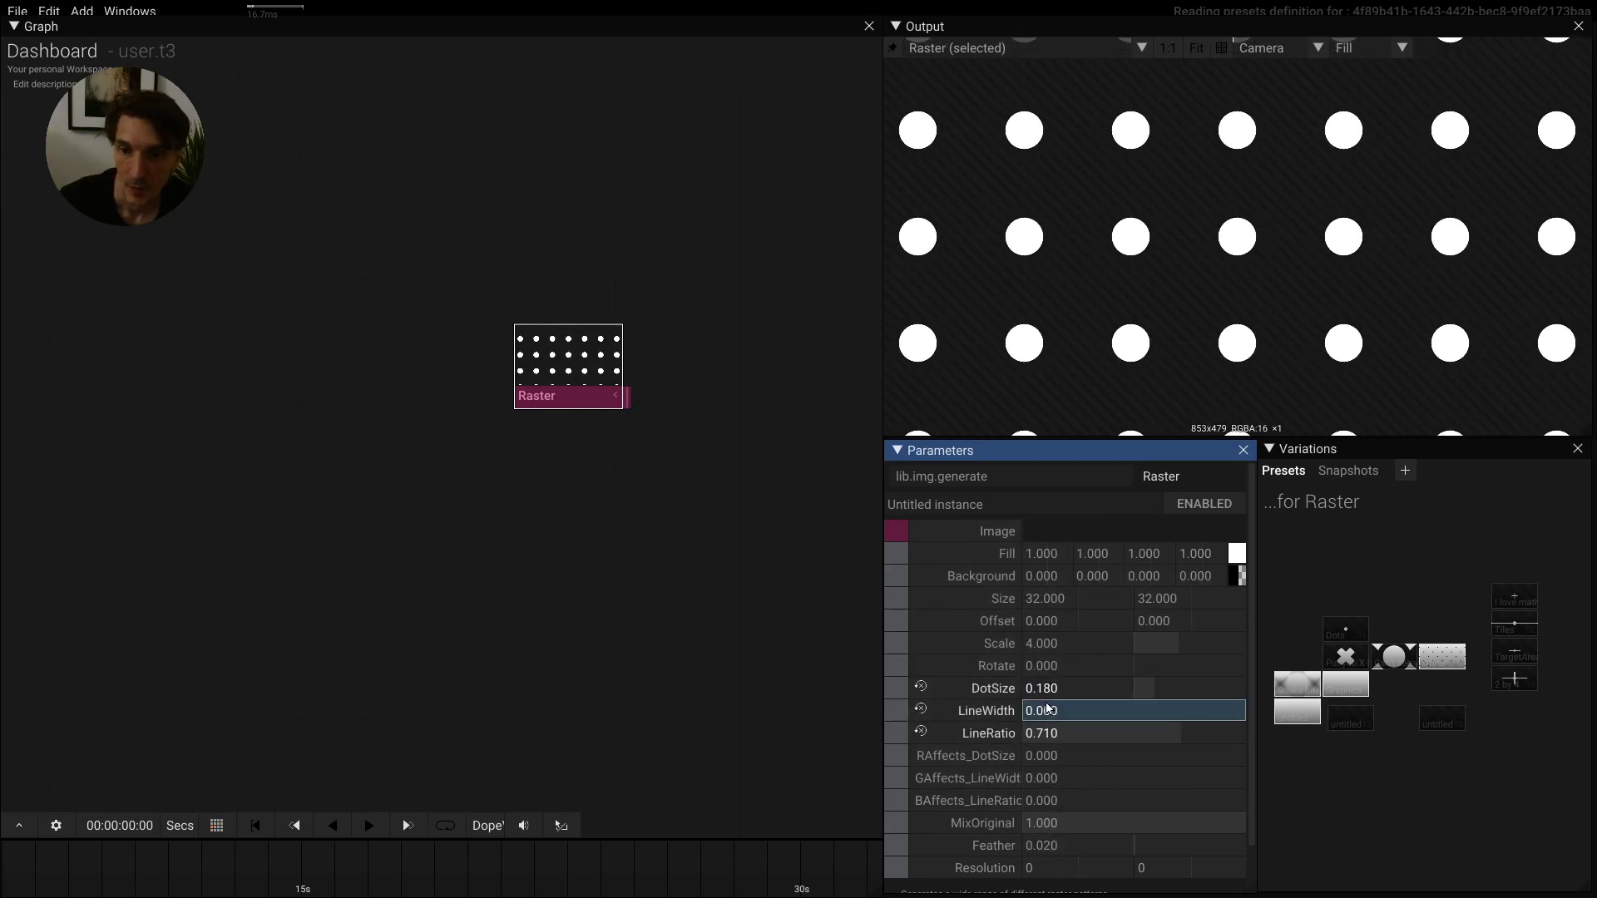
# Step: Set the Raster's Scale to 1 and Rotate to 87 for a denser, turned dot pattern
pyautogui.moveTo(1055, 643)
pyautogui.mouseDown()
pyautogui.moveTo(1041, 666)
pyautogui.moveTo(1021, 576)
pyautogui.moveTo(1127, 725)
pyautogui.moveTo(1068, 672)
pyautogui.mouseUp()
pyautogui.click(1059, 664)
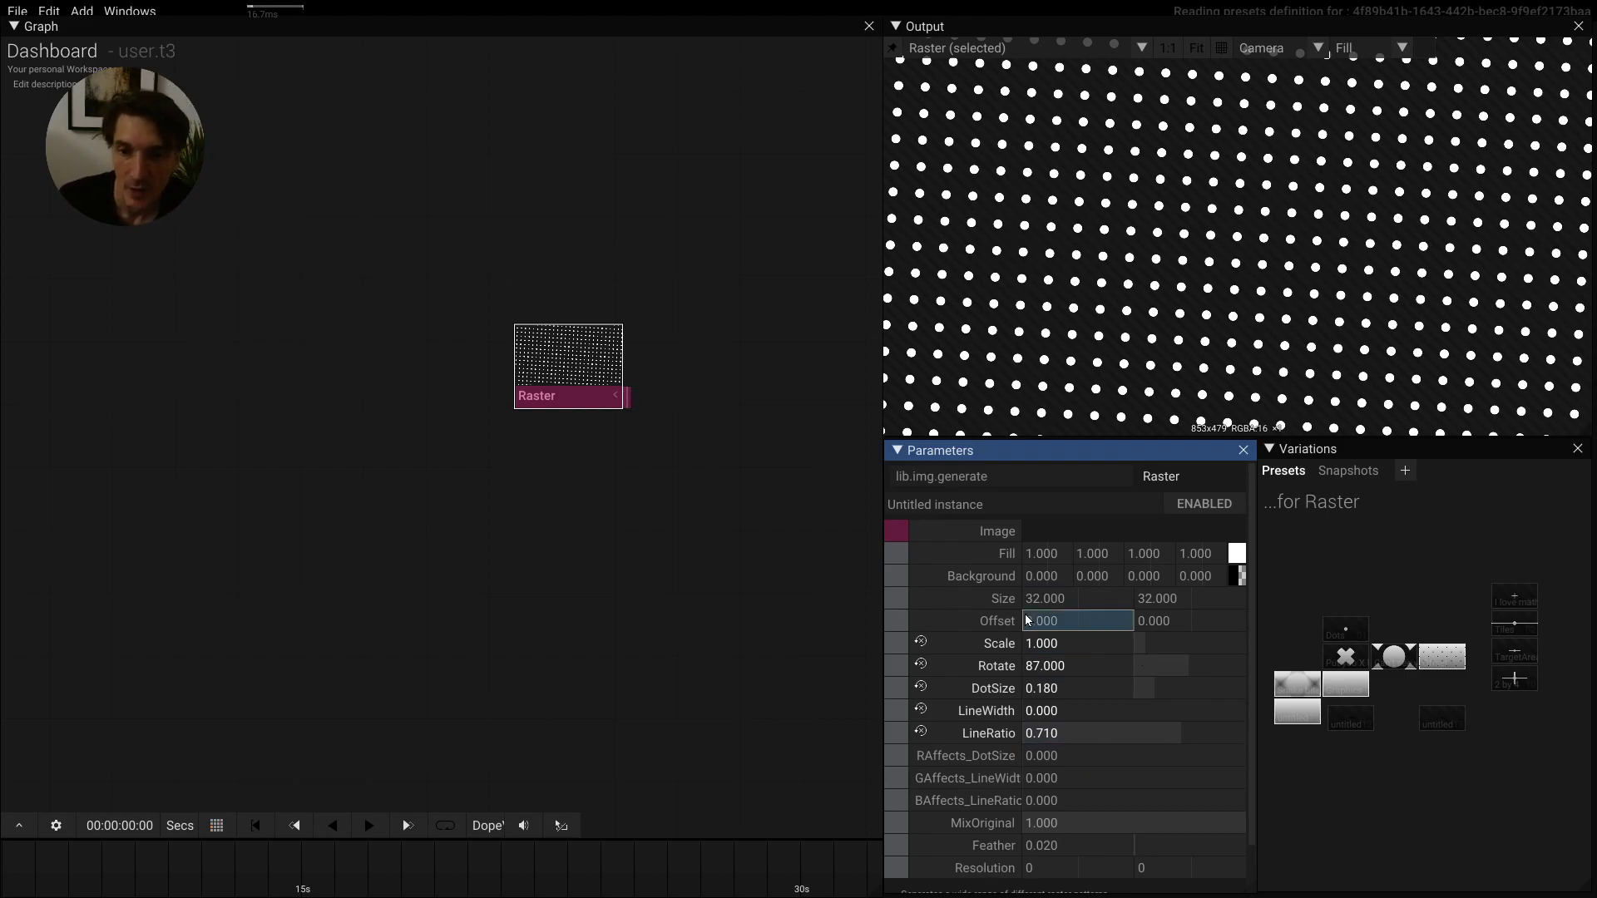
pyautogui.click(1045, 643)
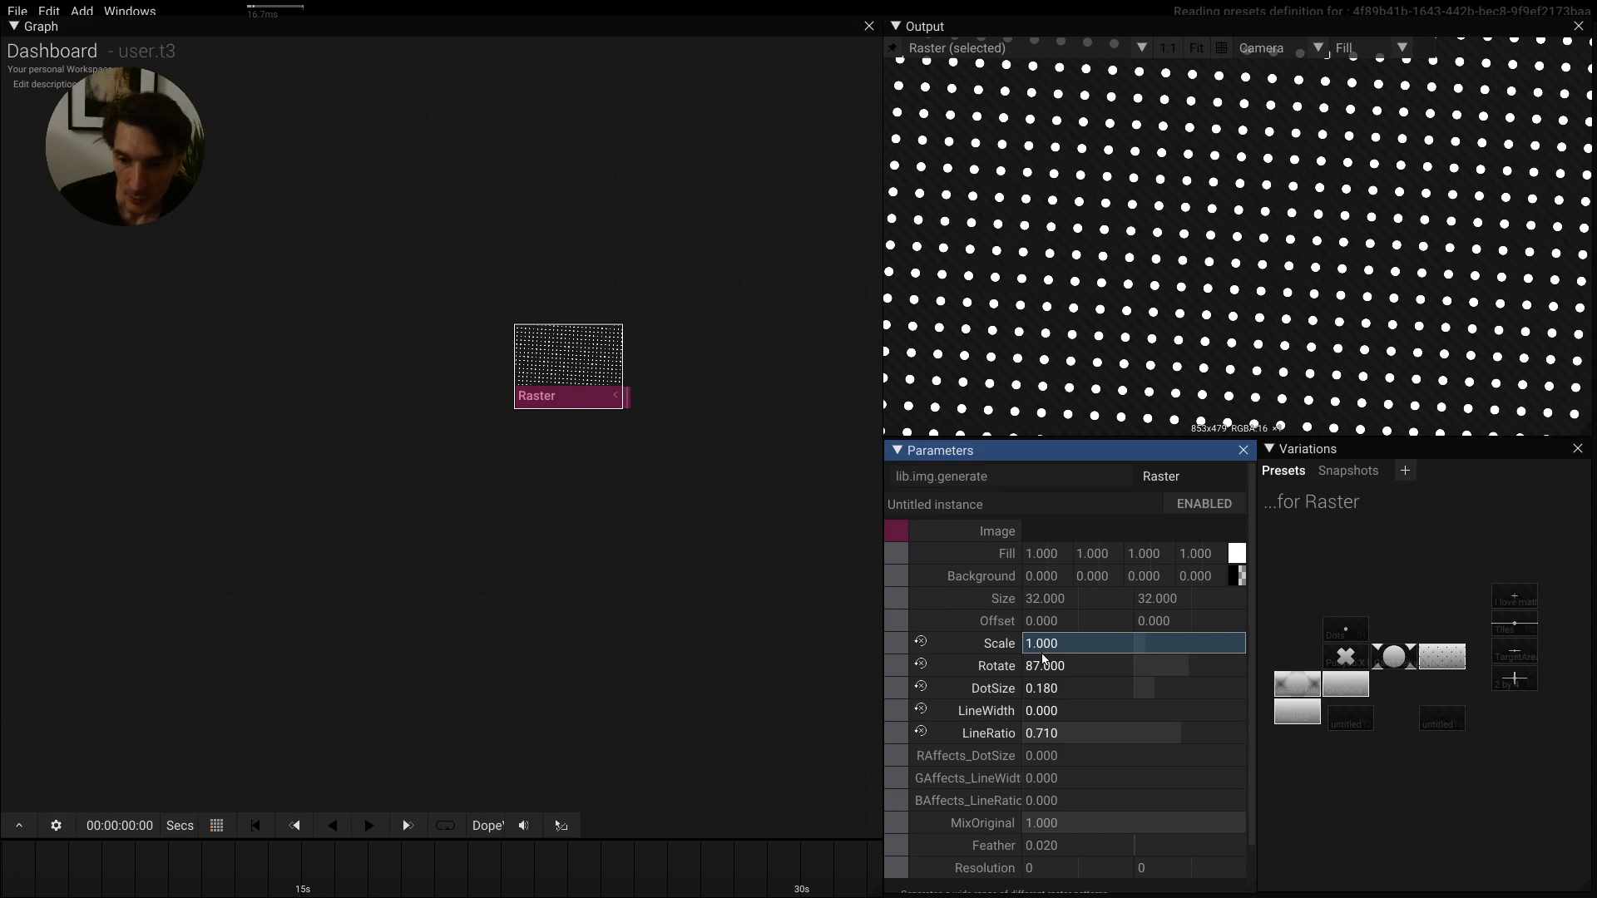
pyautogui.press('Return')
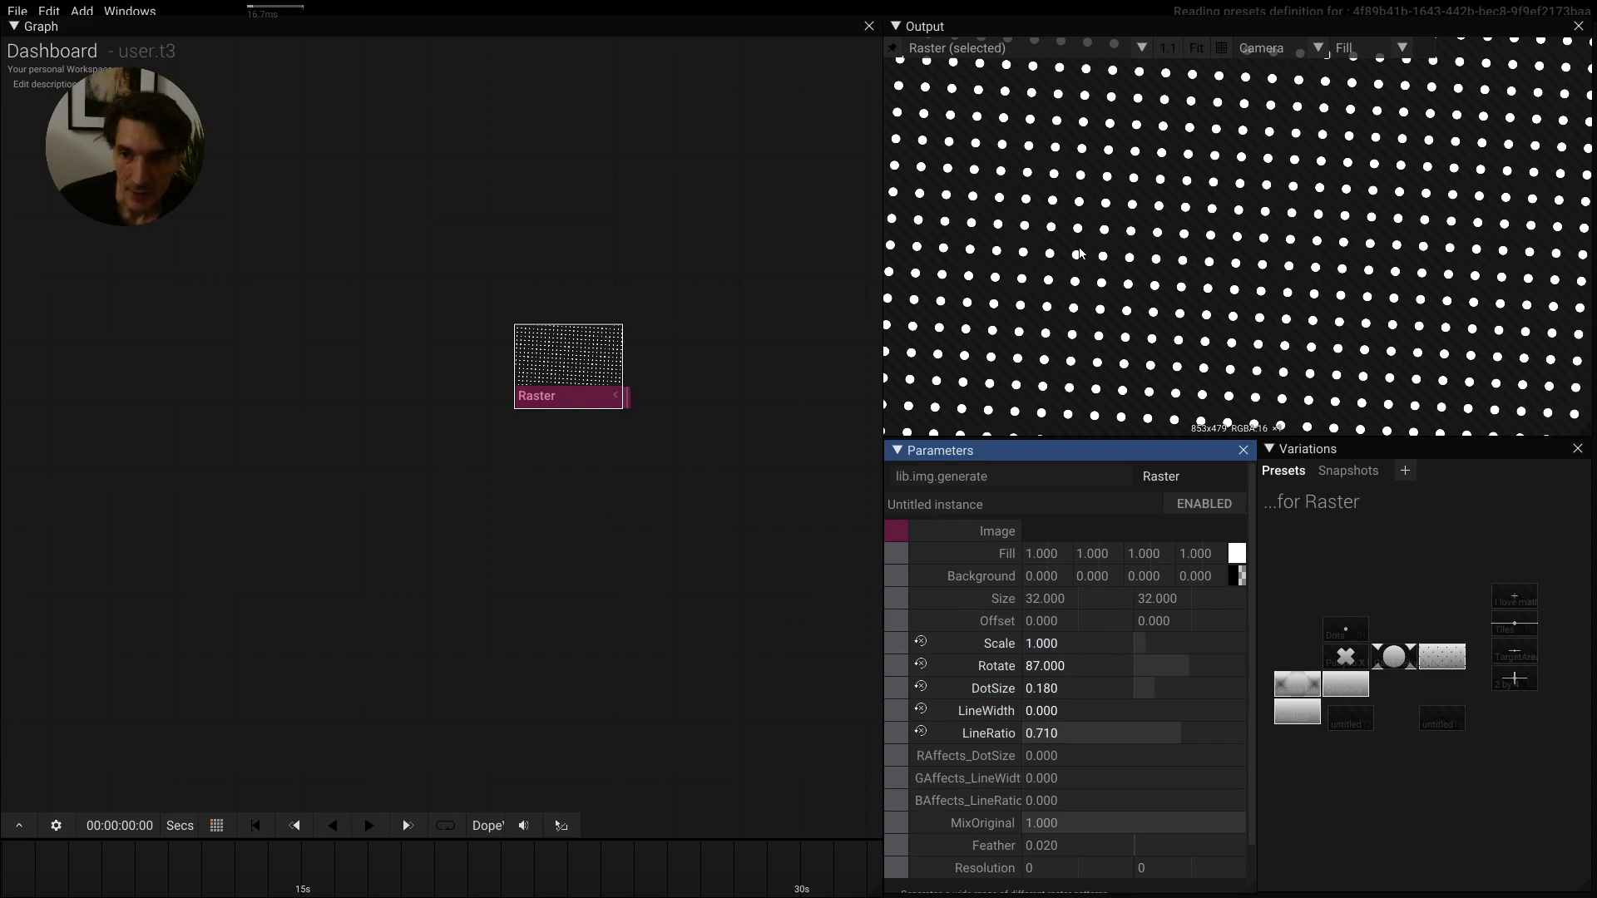
# Step: Try a Background colour on the Raster, reset it, and make it opaque black
pyautogui.moveTo(1238, 576); pyautogui.dragTo(1233, 465)
pyautogui.moveTo(1239, 576)
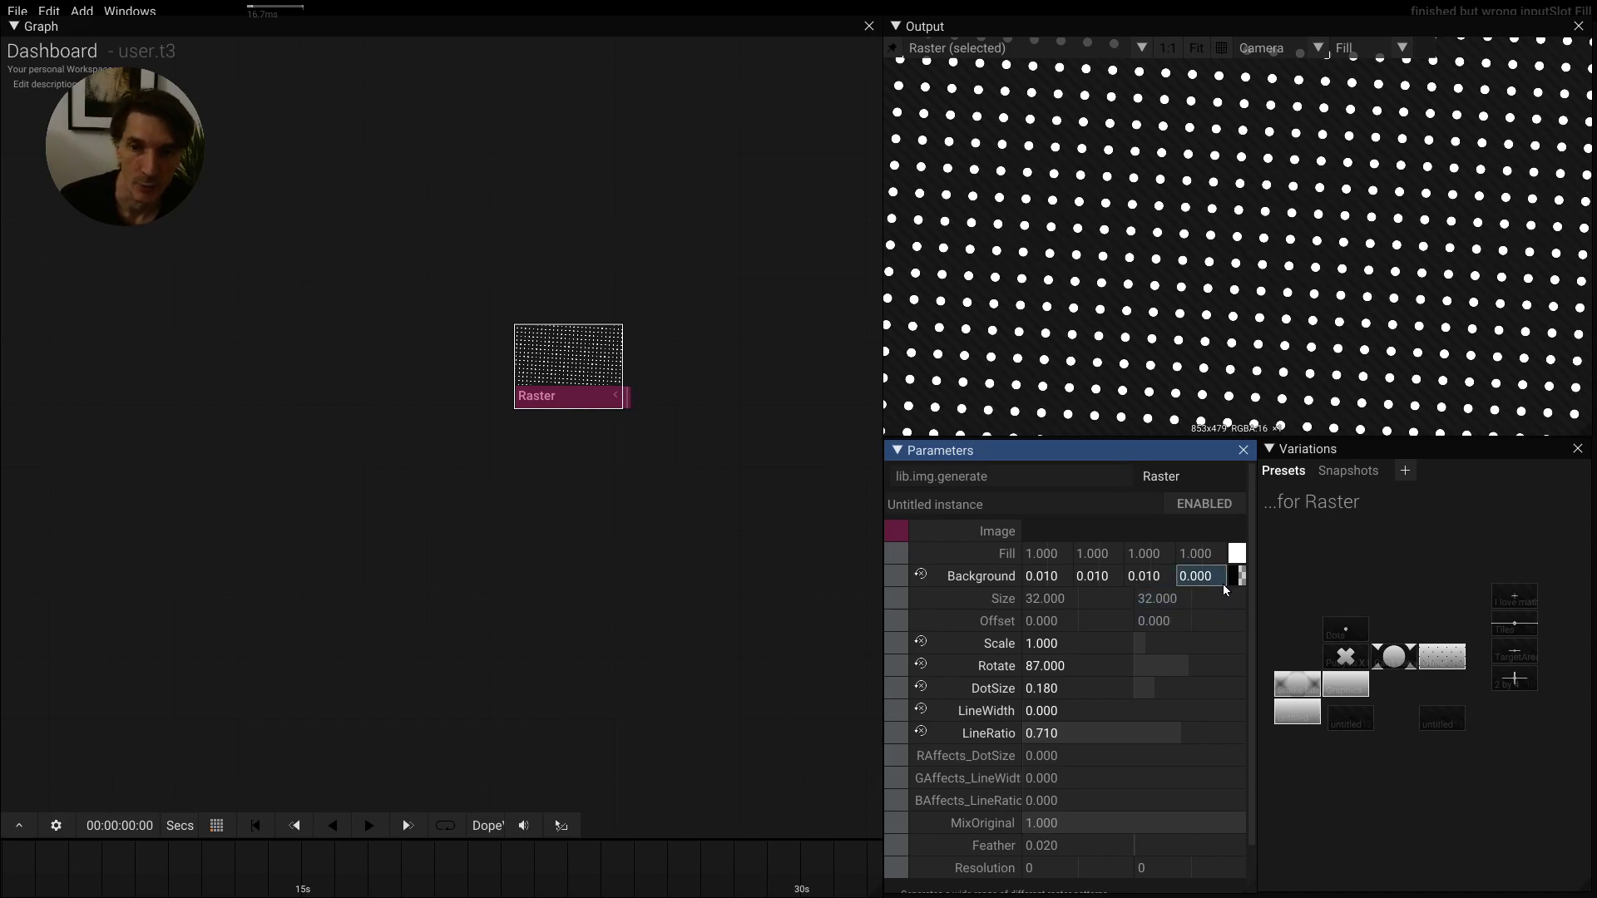
pyautogui.click(975, 578)
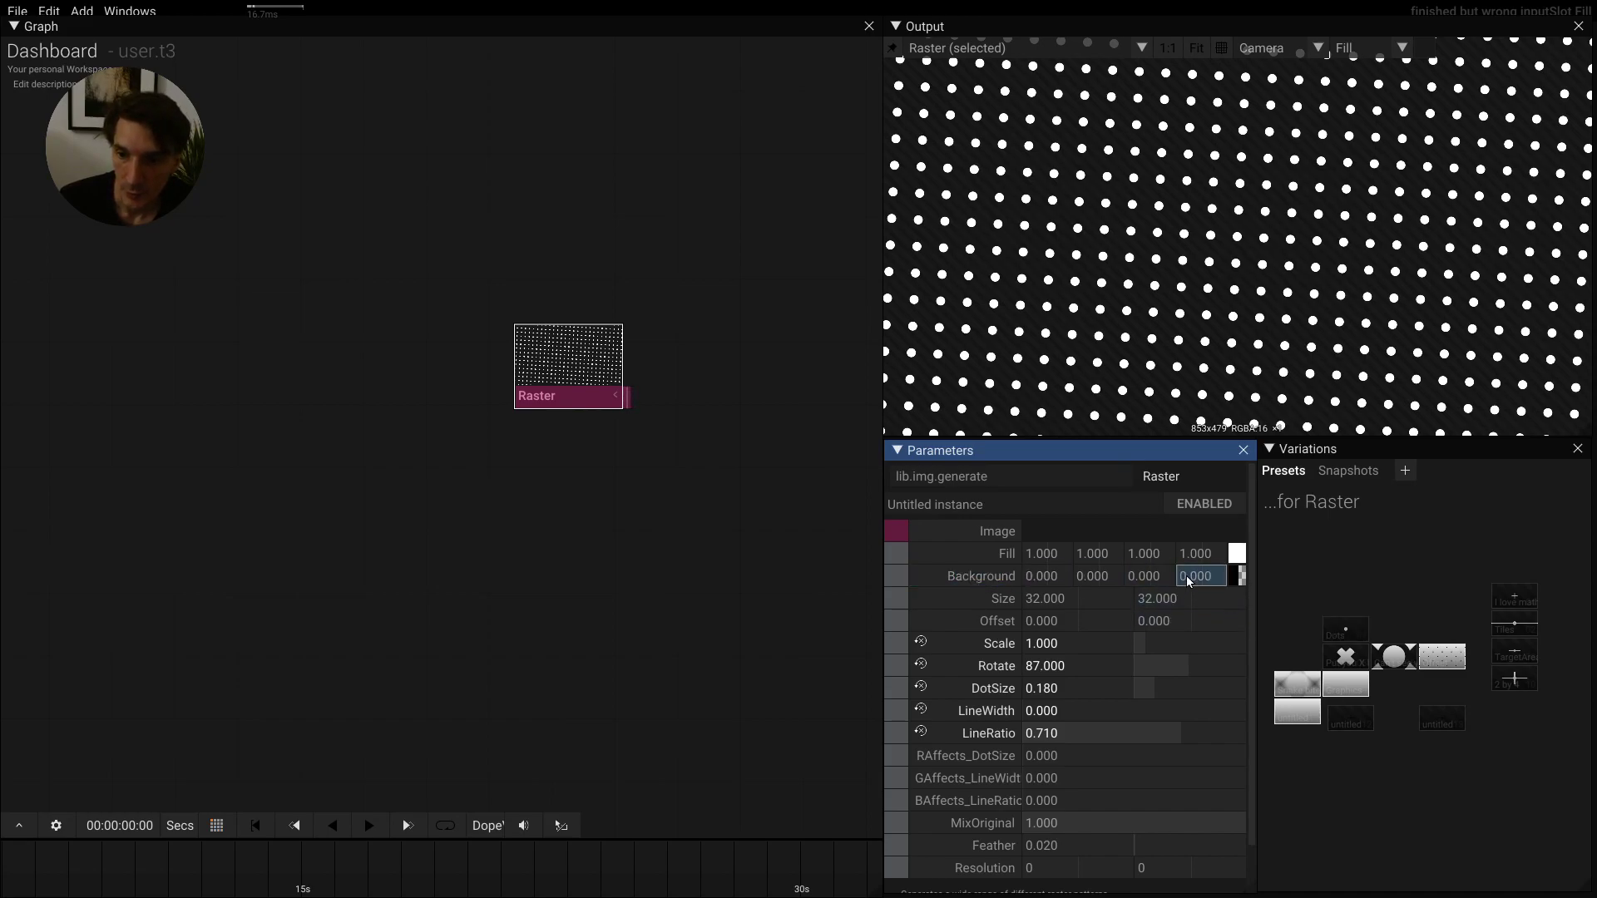
pyautogui.moveTo(1237, 573); pyautogui.dragTo(1234, 488)
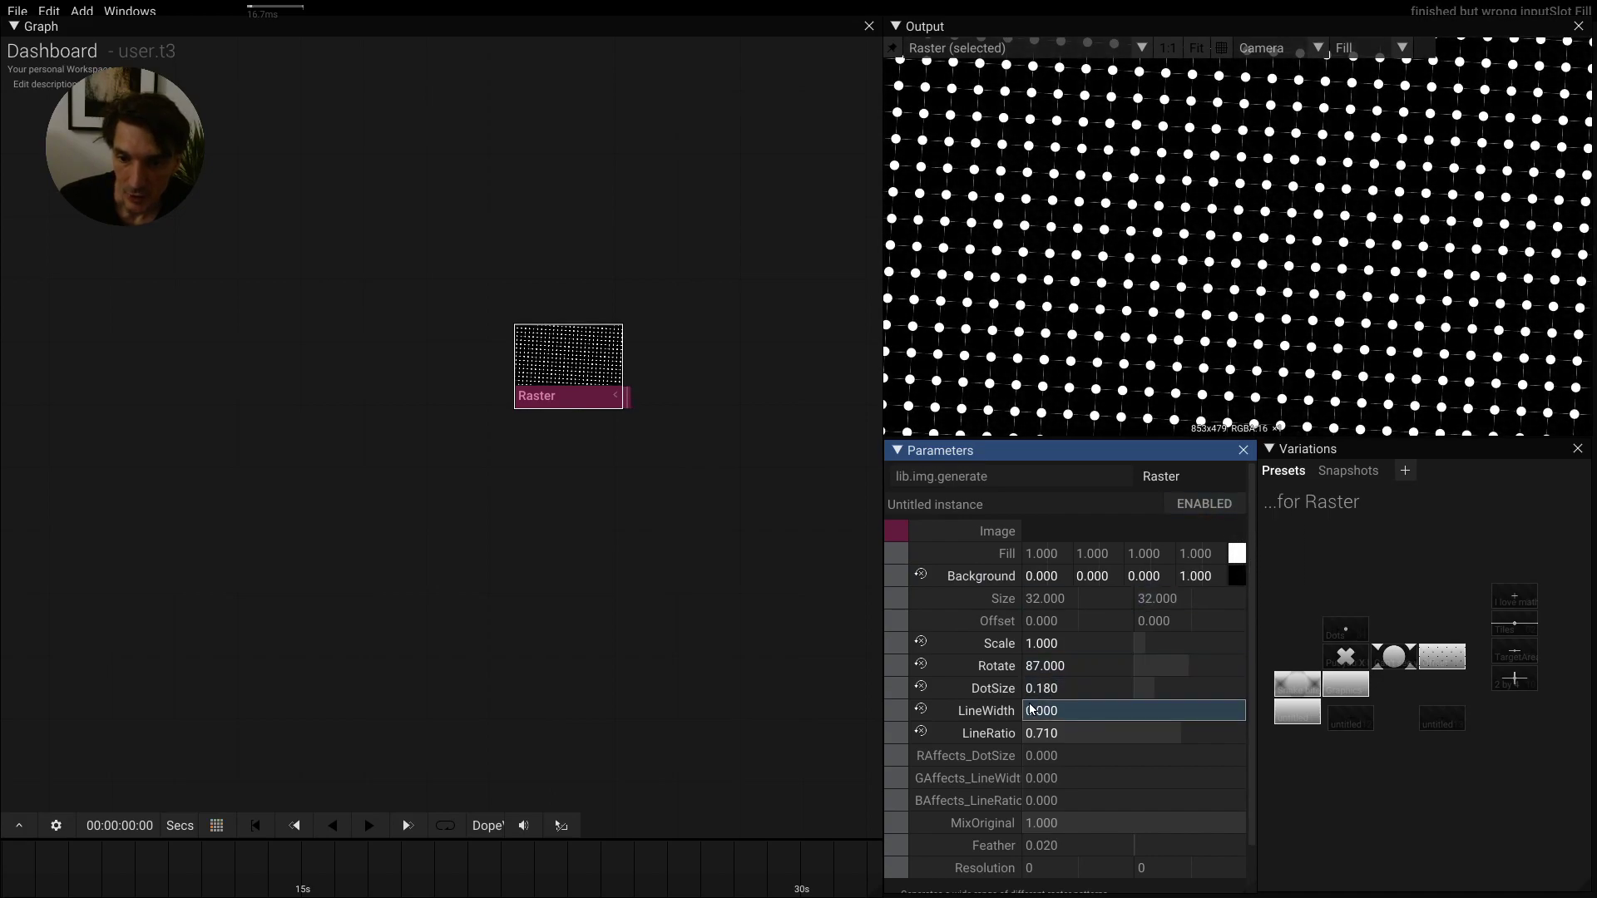
# Step: Soften the dots by setting the Raster's Feather to 0.350 and LineWidth to -0.920
pyautogui.press('Return')
pyautogui.moveTo(1044, 845)
pyautogui.mouseDown()
pyautogui.moveTo(1049, 831)
pyautogui.moveTo(1031, 863)
pyautogui.moveTo(1039, 842)
pyautogui.mouseUp()
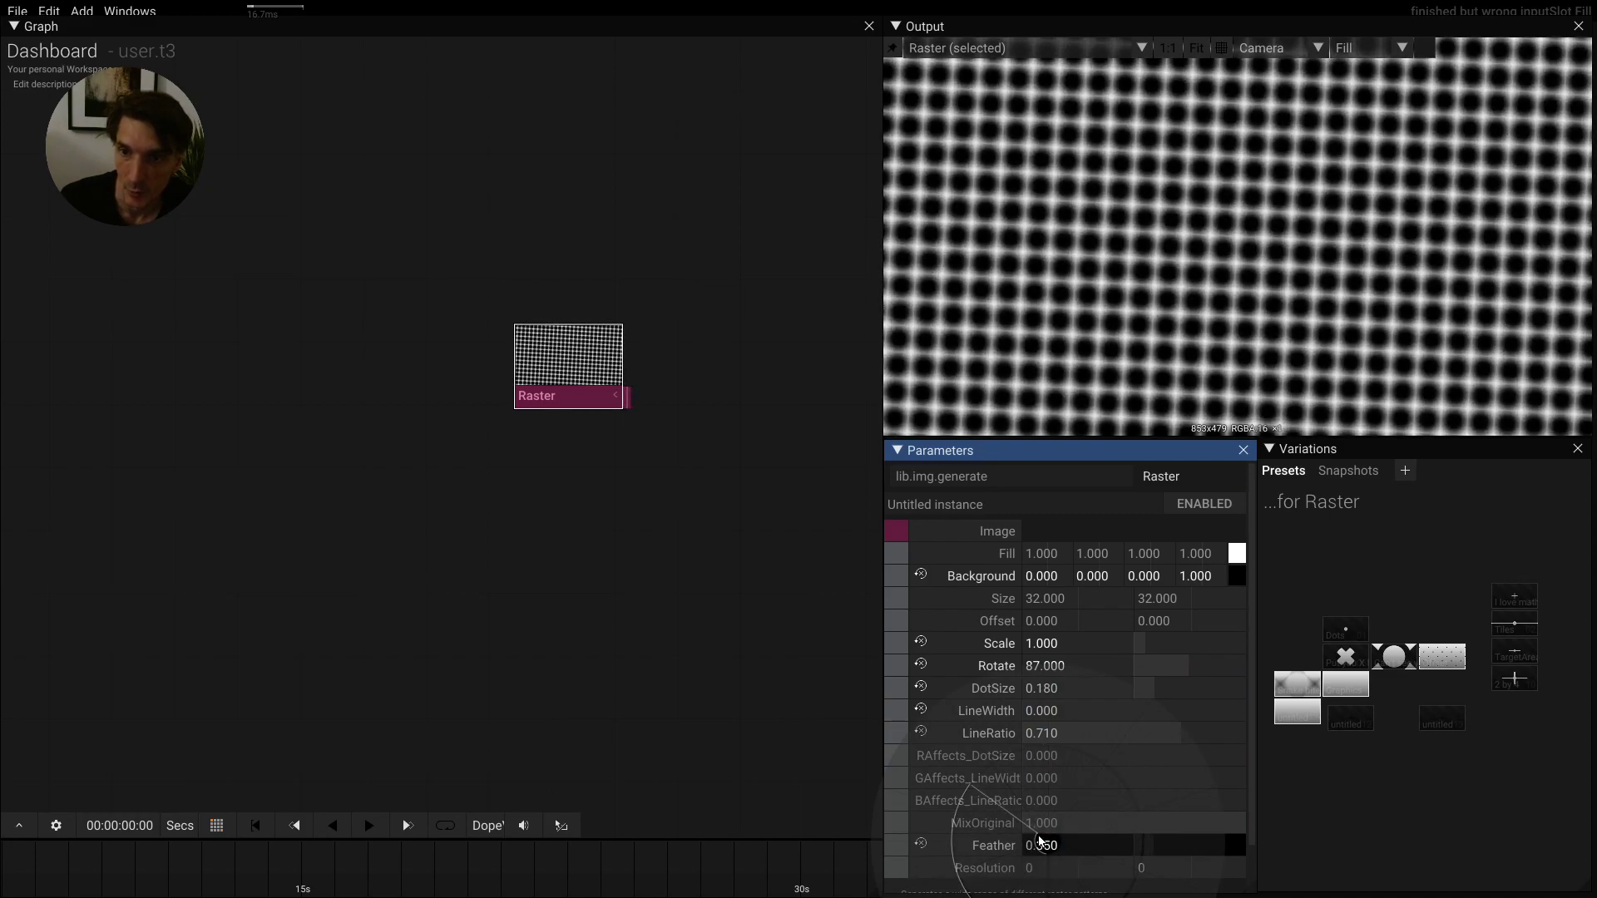
pyautogui.moveTo(1046, 713)
pyautogui.mouseDown()
pyautogui.moveTo(1028, 717)
pyautogui.moveTo(1035, 742)
pyautogui.mouseUp()
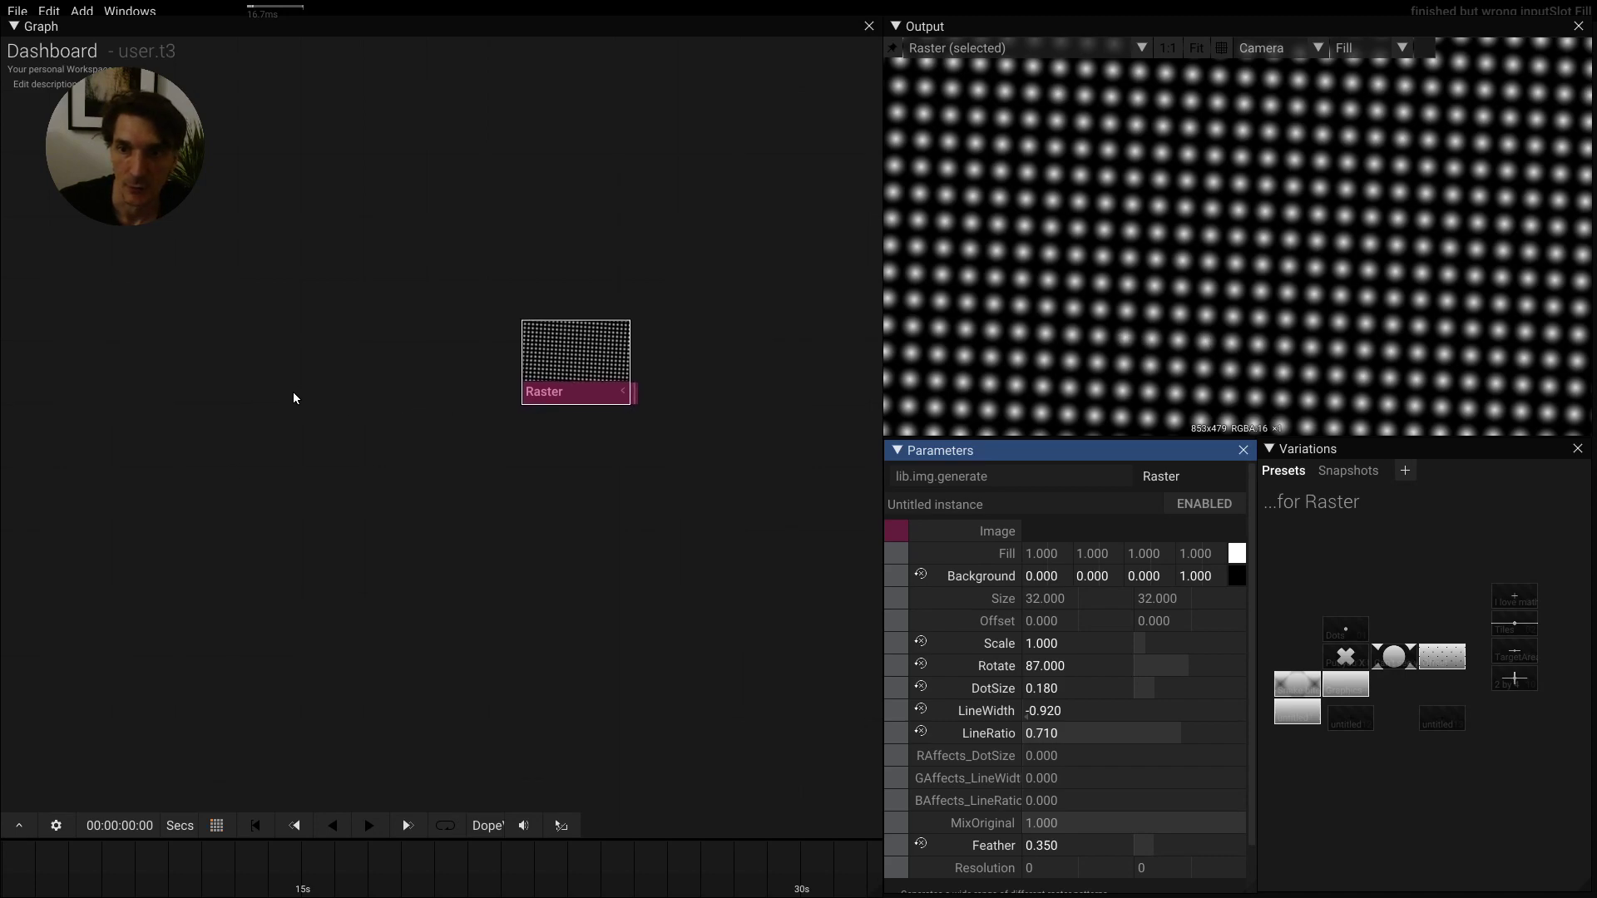
# Step: Add a LoadTexture2d operator beside the Raster and connect its texture output to the Raster's Image input
pyautogui.doubleClick(271, 393)
pyautogui.write('loaf')
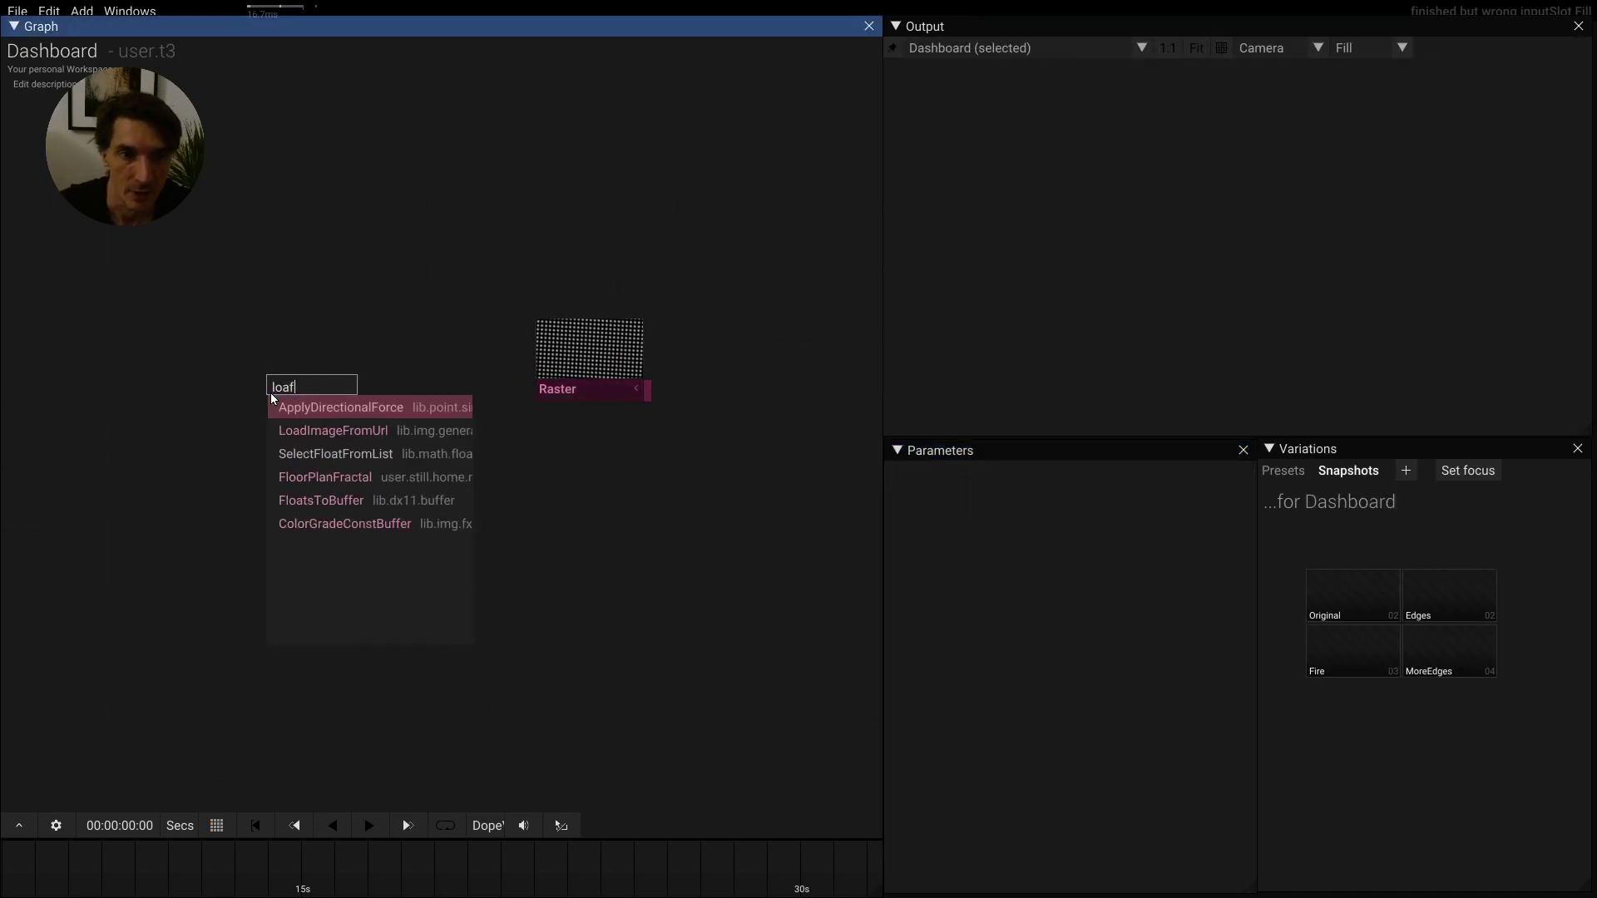
pyautogui.press('BackSpace')
pyautogui.press('BackSpace')
pyautogui.press('BackSpace')
pyautogui.write('lo')
pyautogui.press('BackSpace')
pyautogui.press('BackSpace')
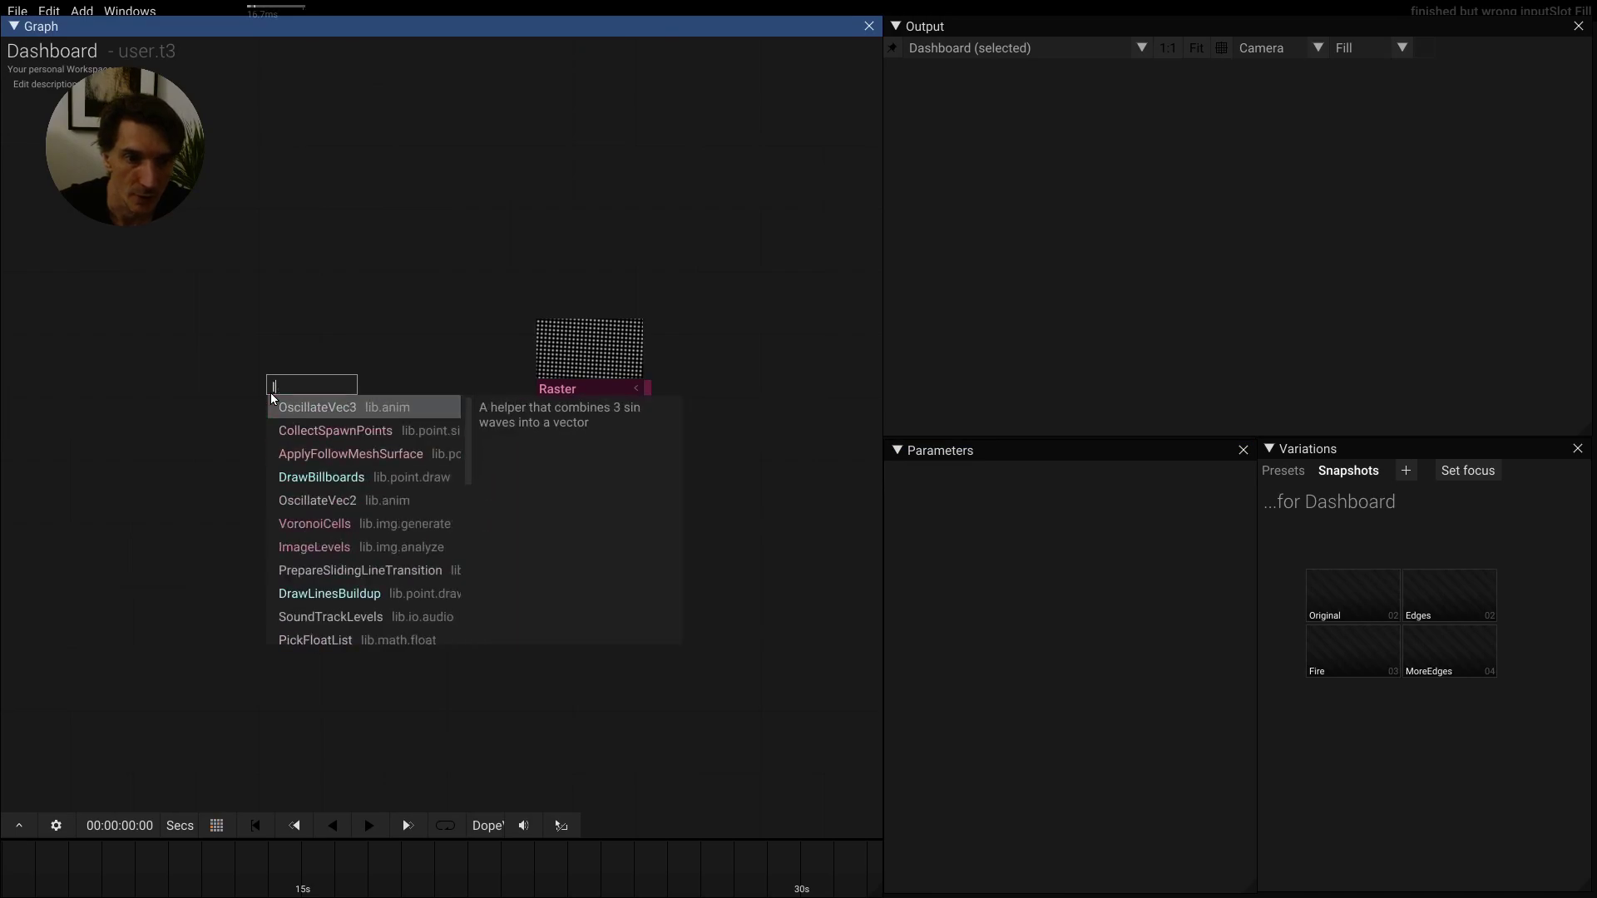
pyautogui.press('Down')
pyautogui.press('Down')
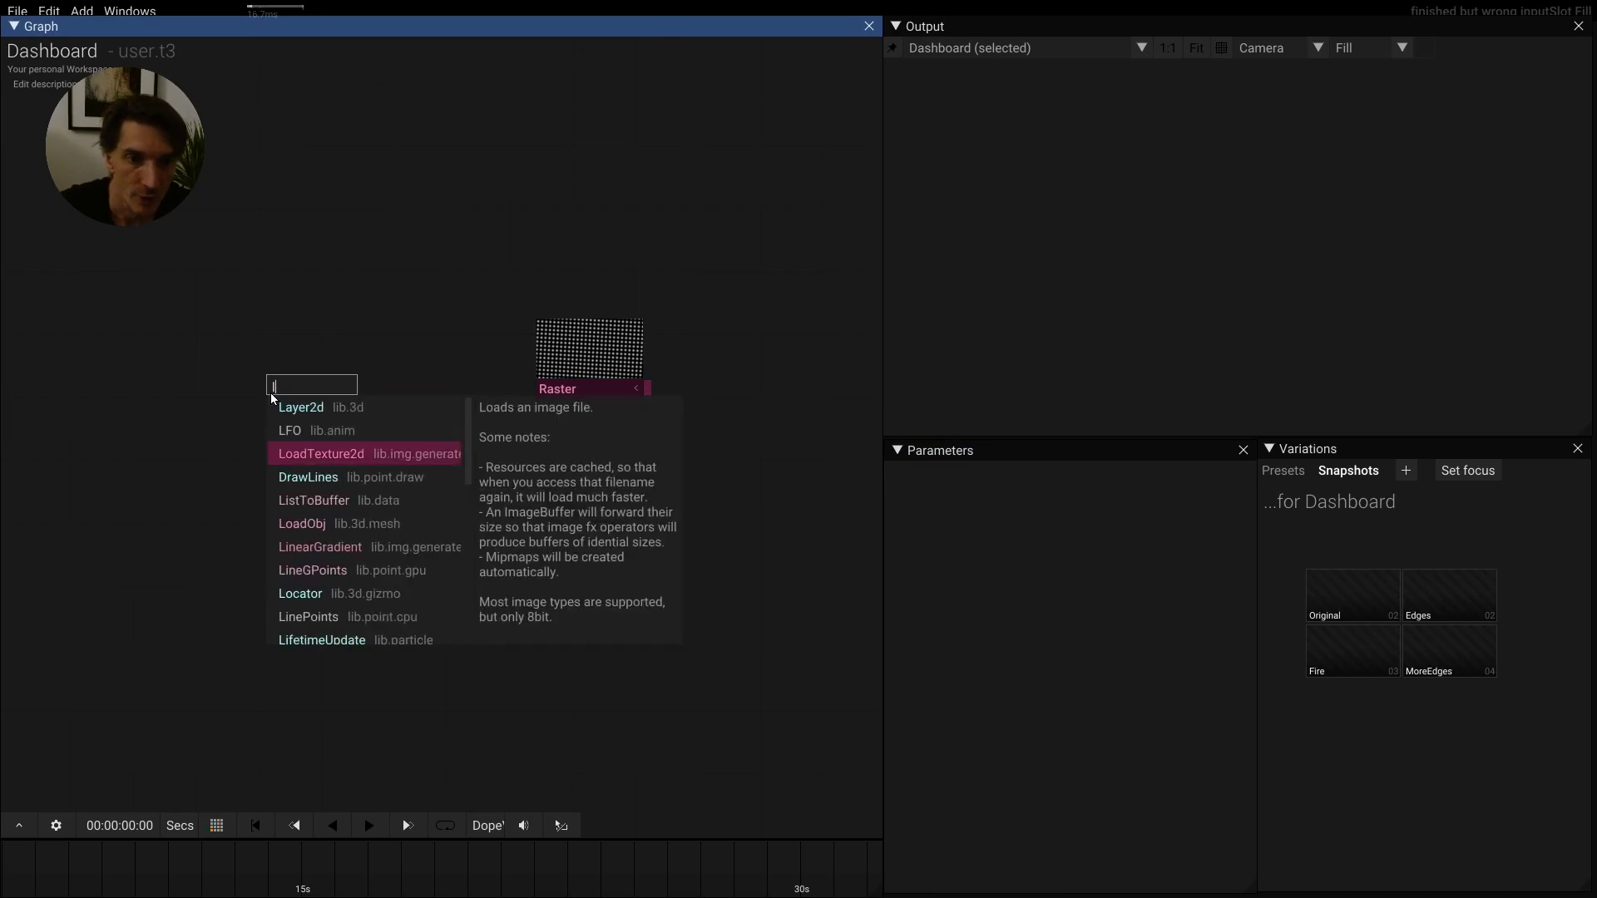
pyautogui.press('Return')
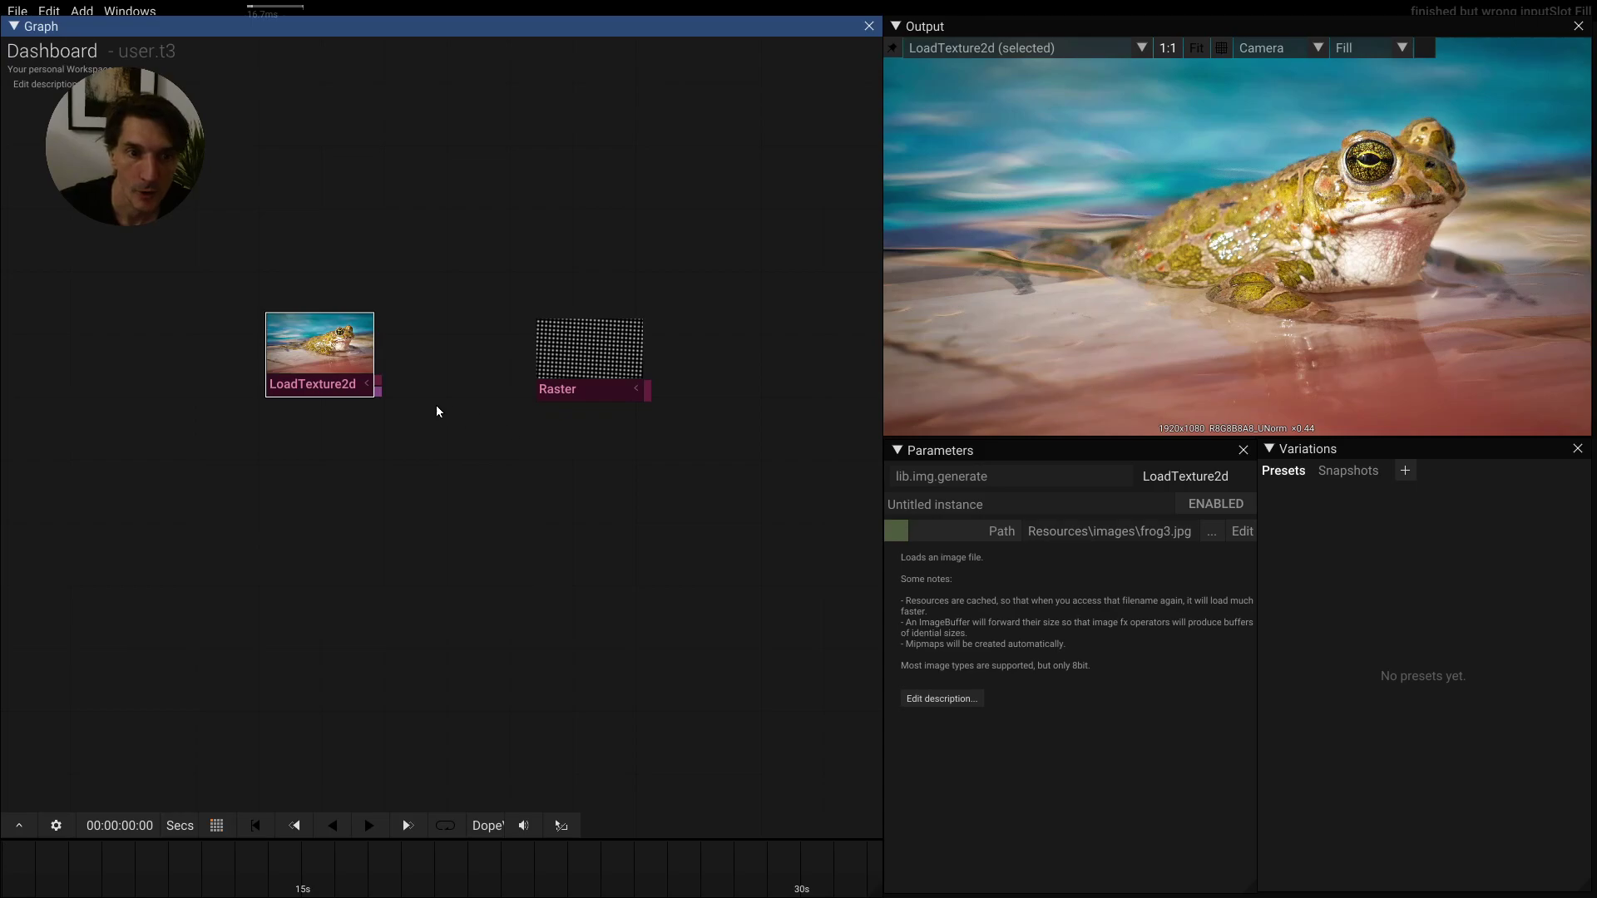
pyautogui.moveTo(378, 386); pyautogui.dragTo(573, 401)
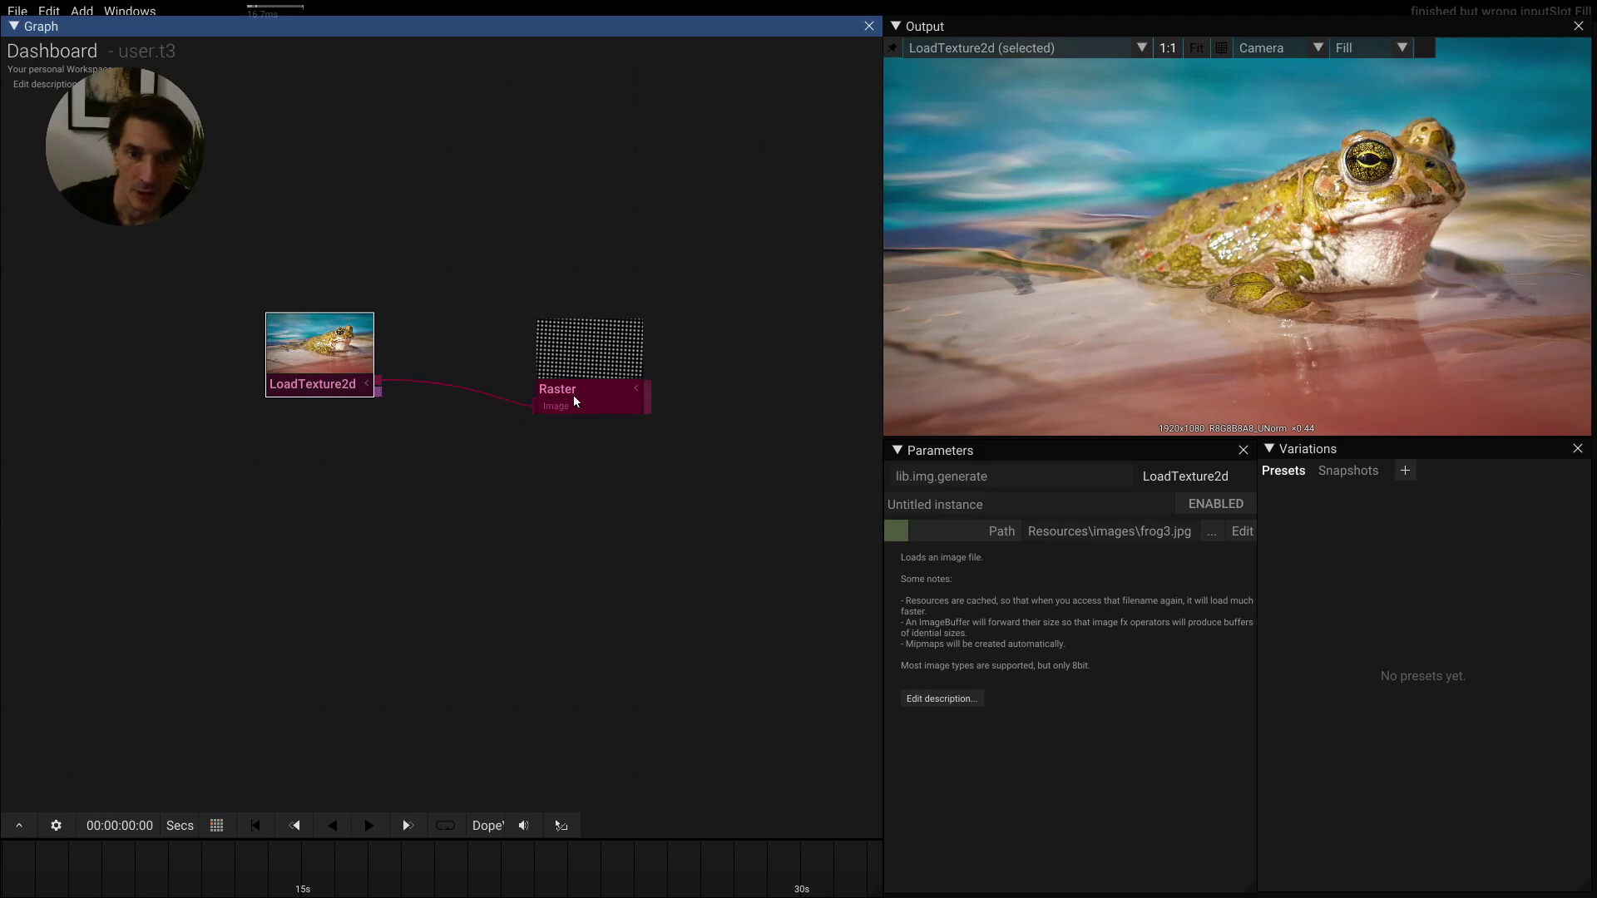
# Step: Reset the Raster's Scale, Background, Rotate, DotSize, LineWidth and Feather to their default values
pyautogui.click(574, 401)
pyautogui.click(1001, 647)
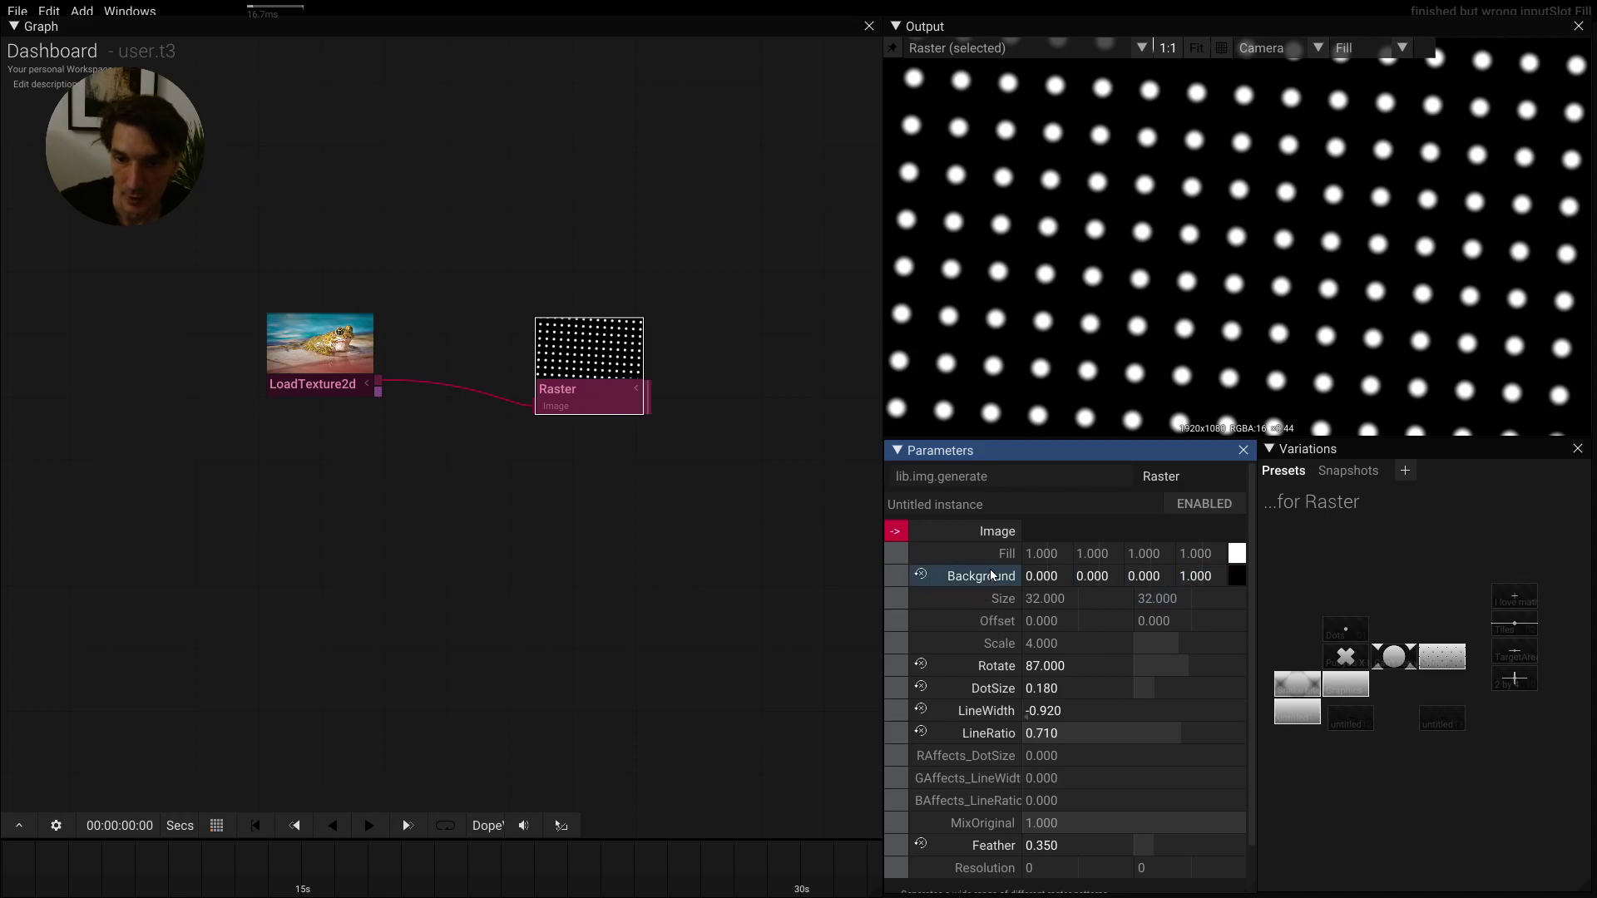
pyautogui.click(992, 574)
pyautogui.click(997, 665)
pyautogui.click(996, 687)
pyautogui.click(996, 710)
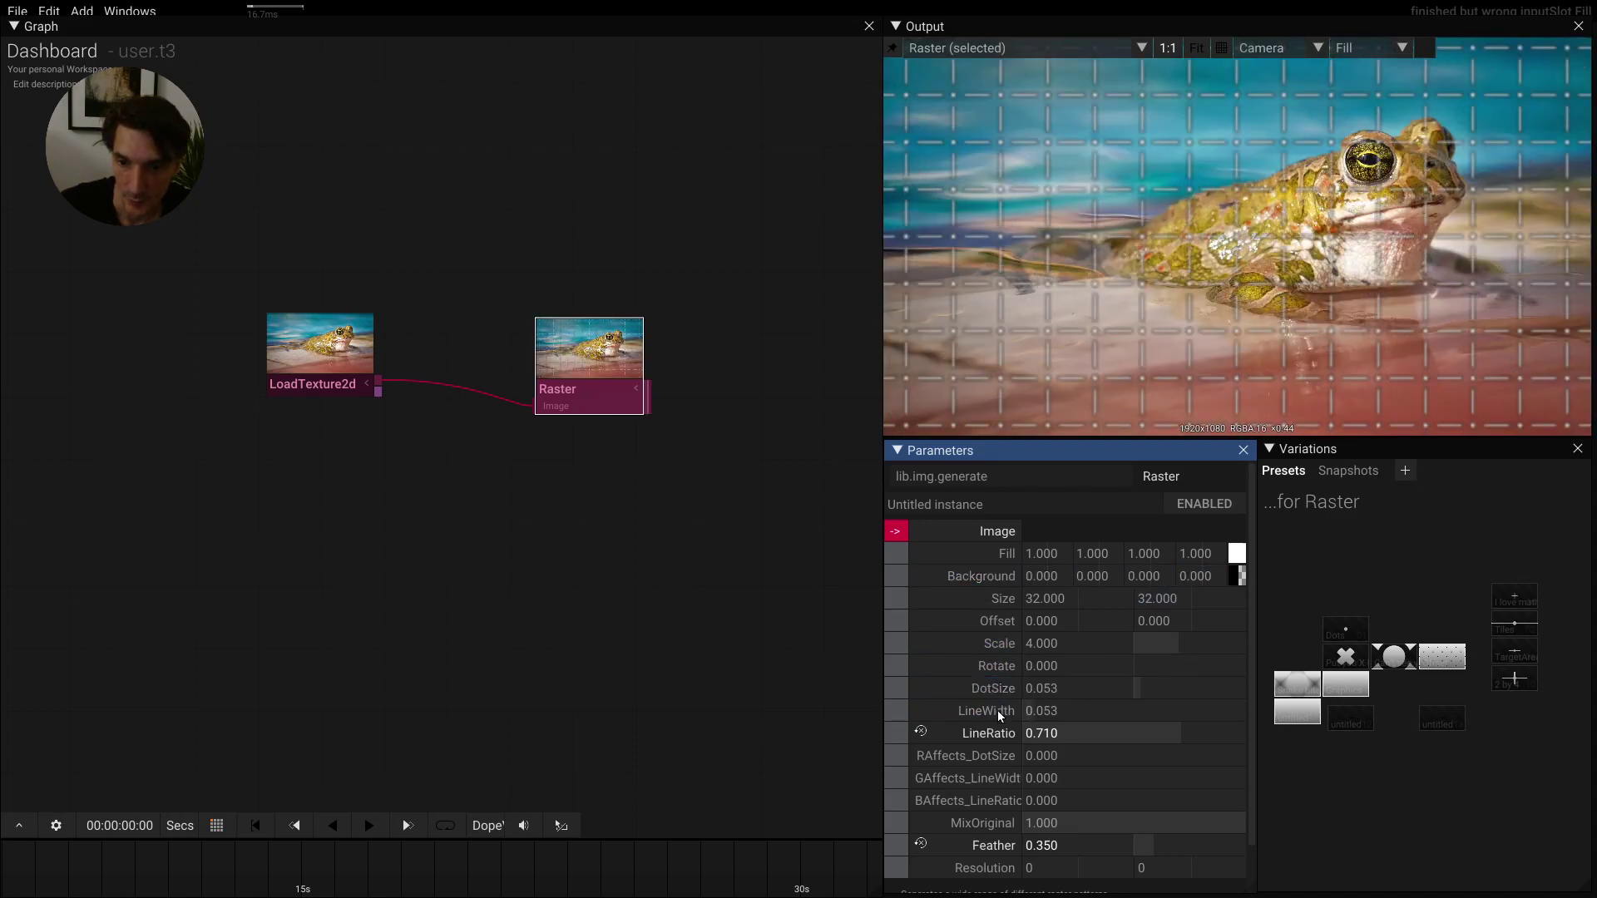
pyautogui.click(983, 848)
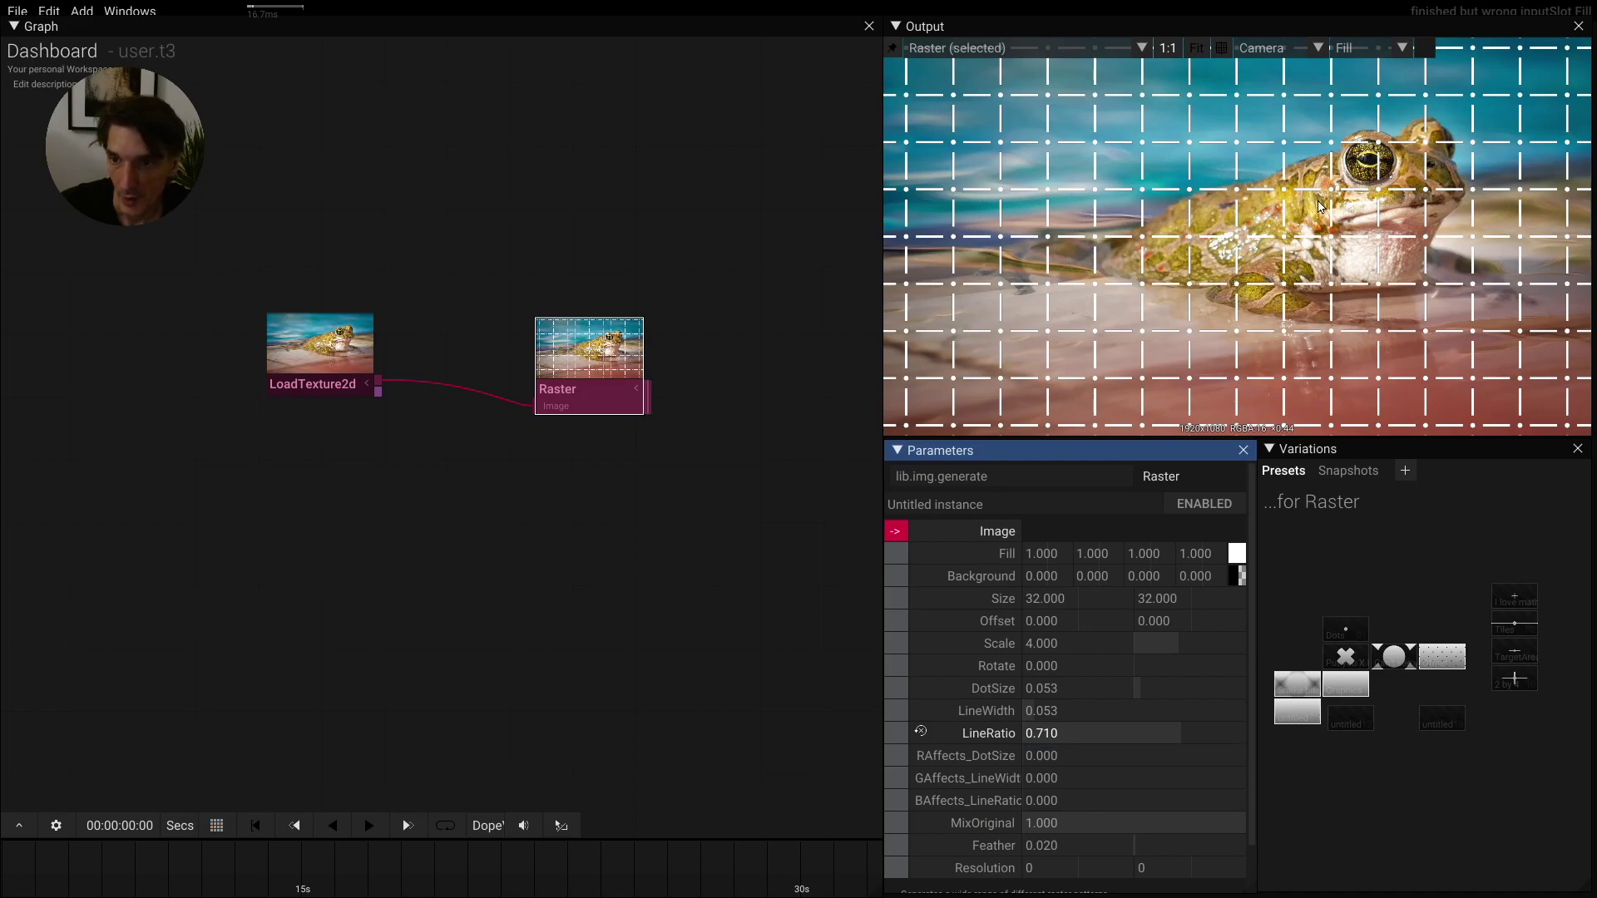
# Step: Set the Raster's Background to fully transparent white (1, 1, 1, 0)
pyautogui.scroll(5, 1160, 217)
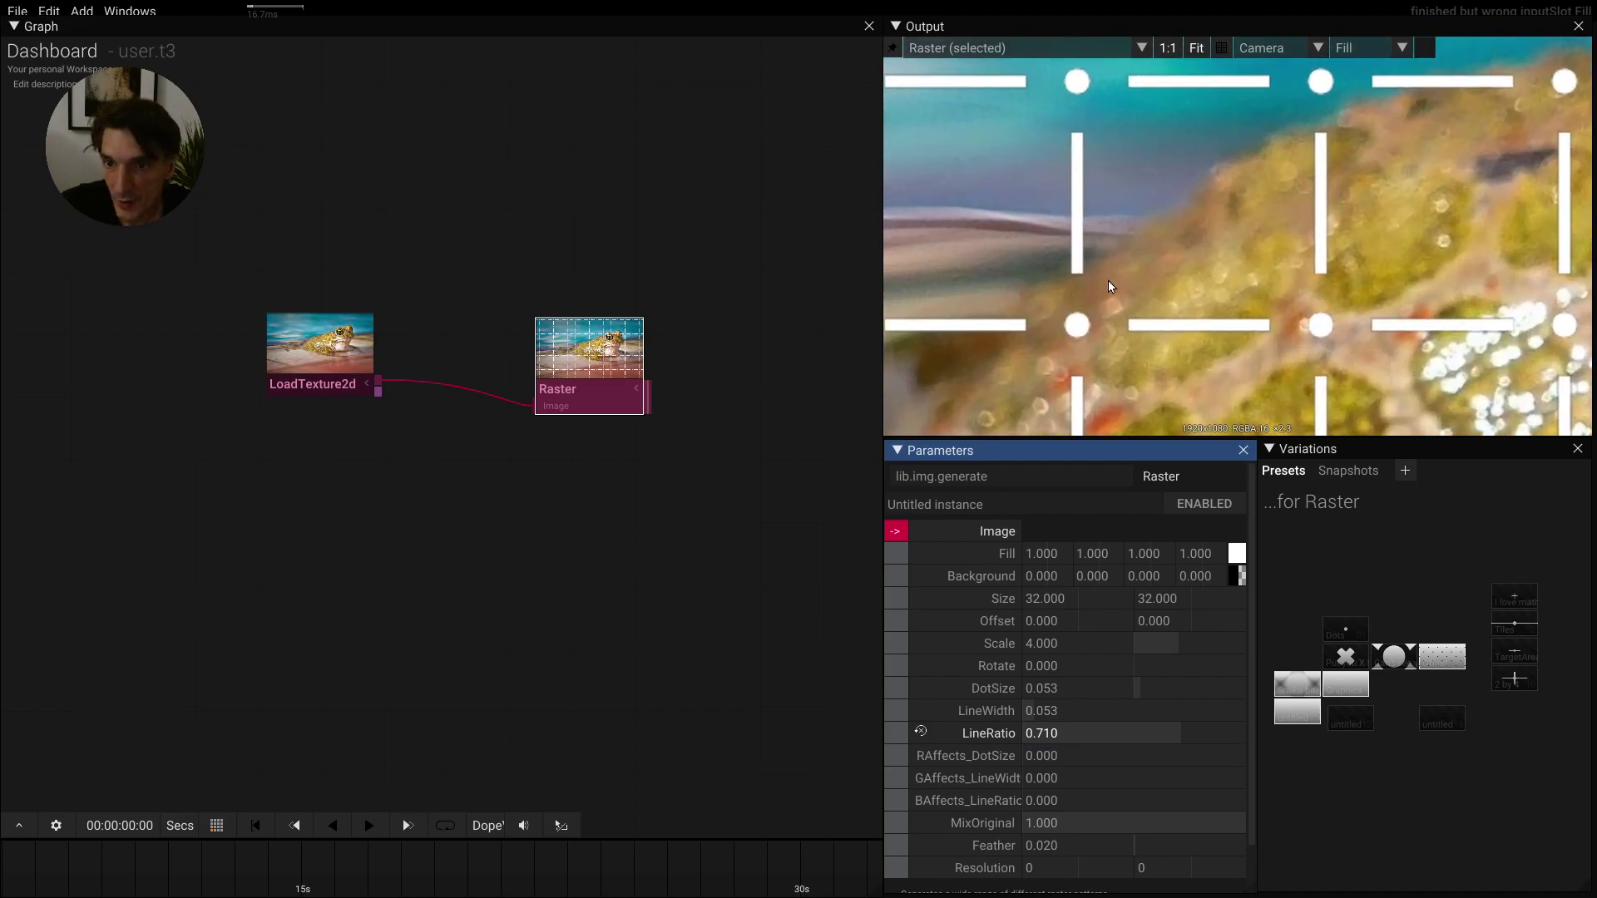
pyautogui.scroll(3, 1088, 244)
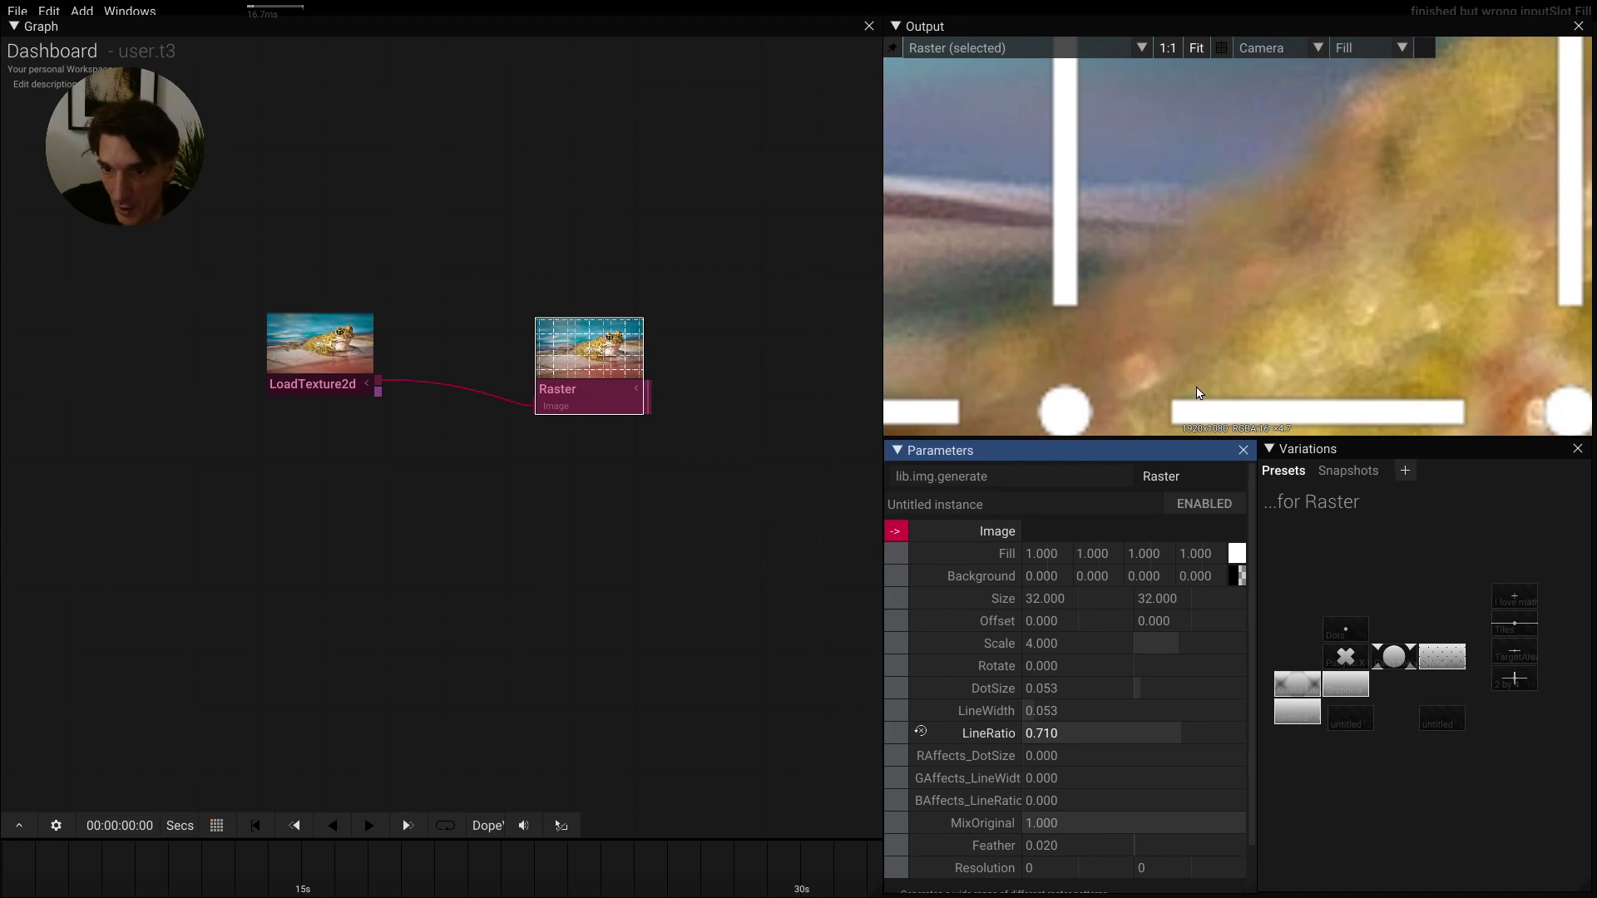
pyautogui.moveTo(1237, 578); pyautogui.dragTo(1234, 466)
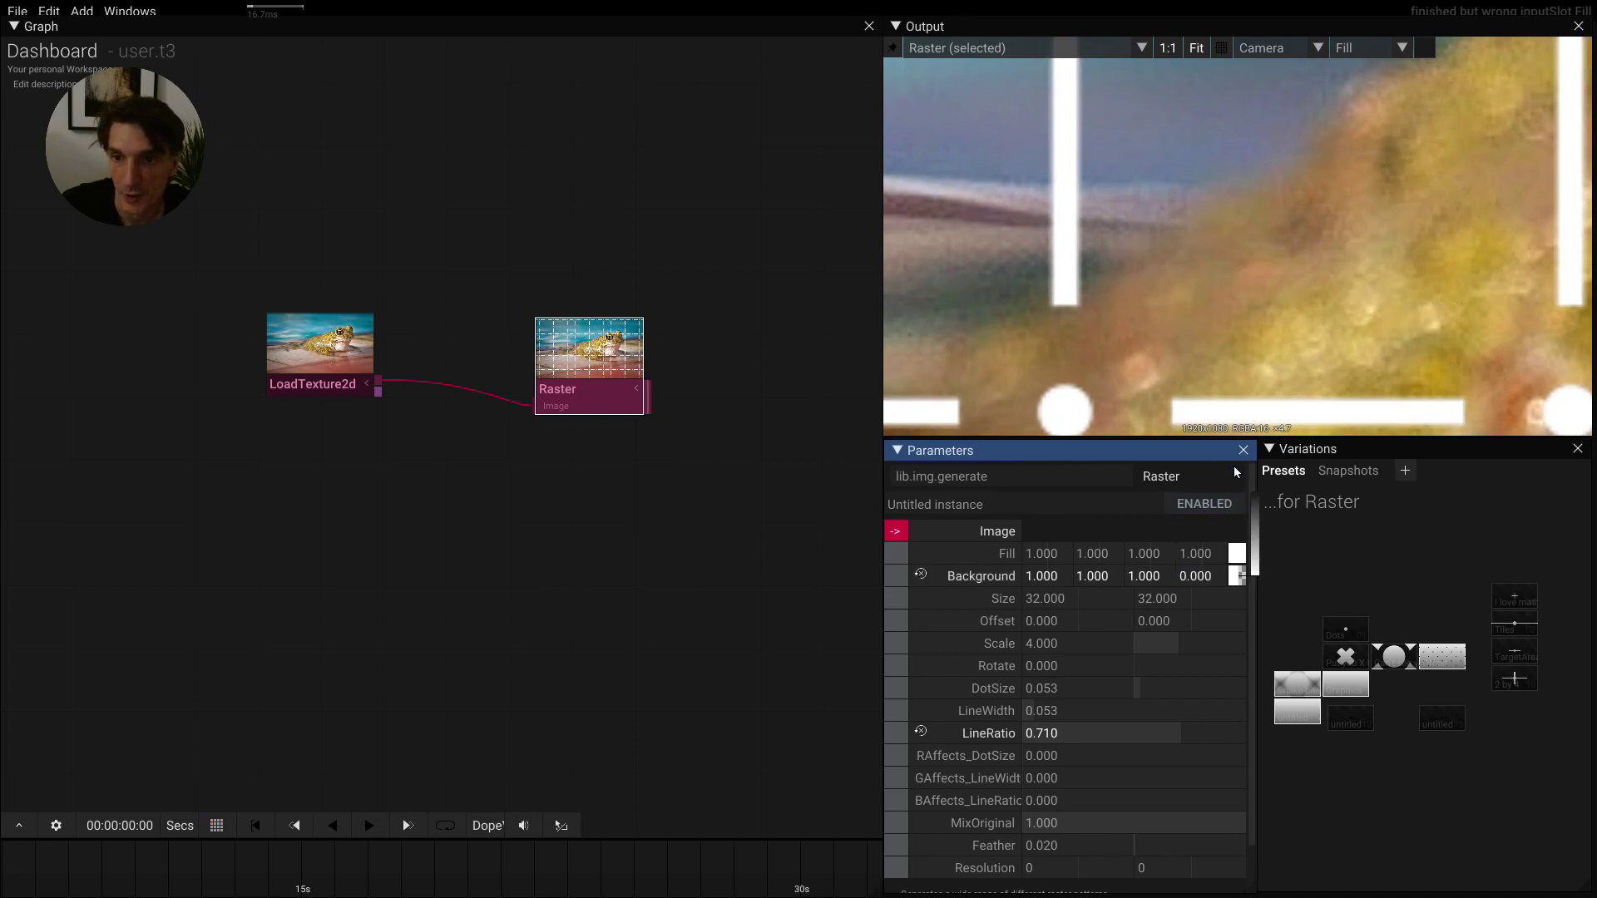
pyautogui.scroll(-5, 1226, 322)
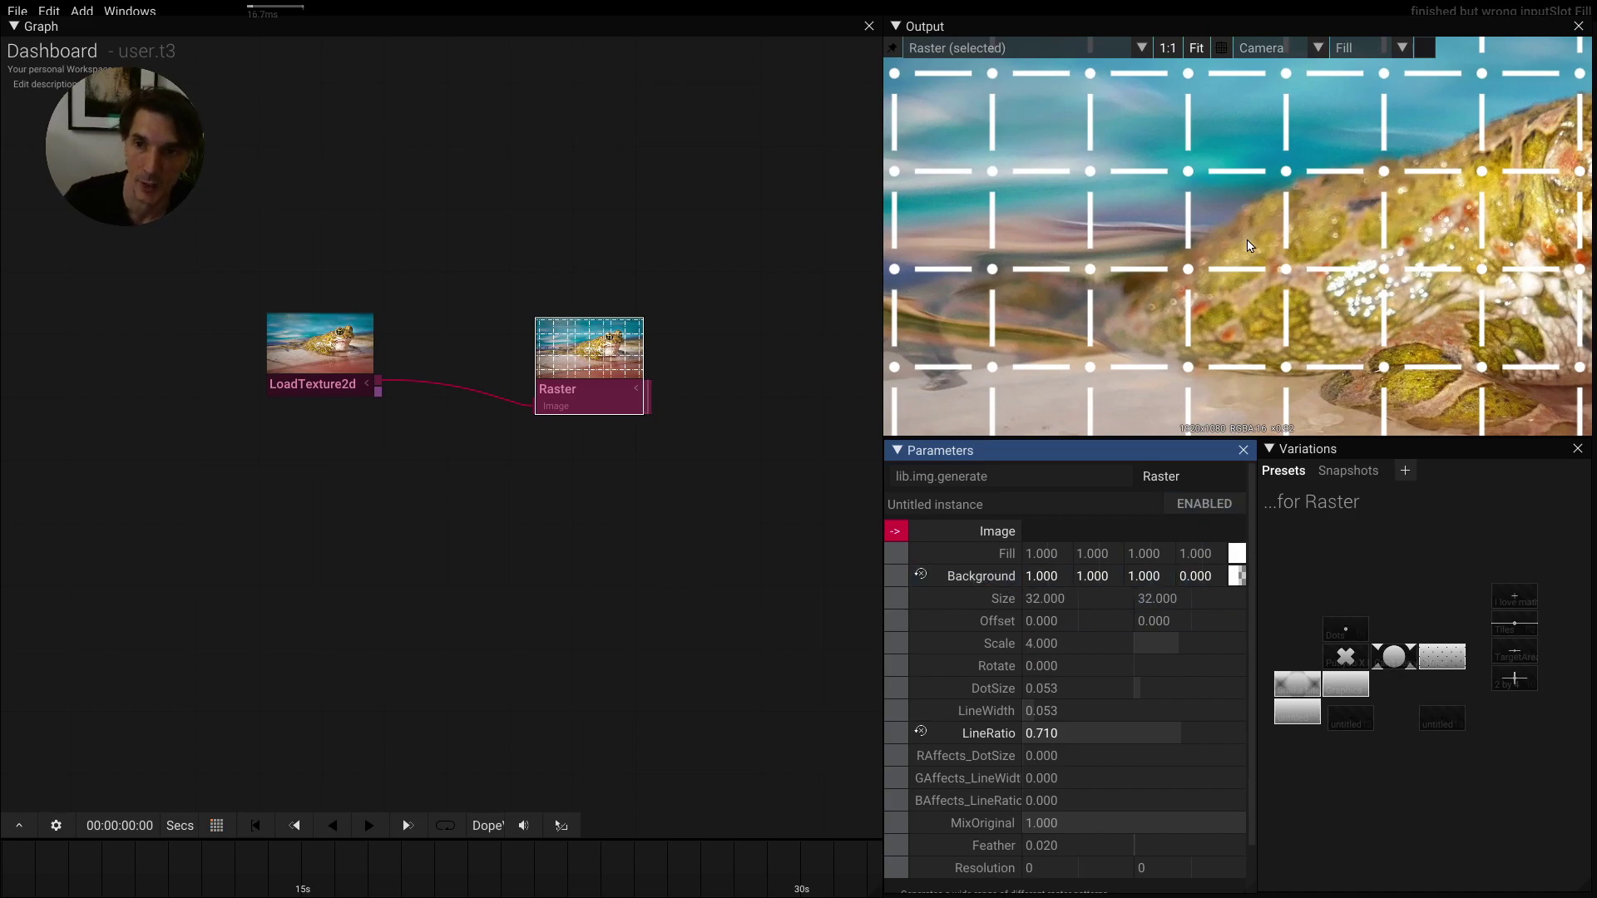
pyautogui.scroll(-5, 1248, 246)
pyautogui.scroll(2, 1256, 250)
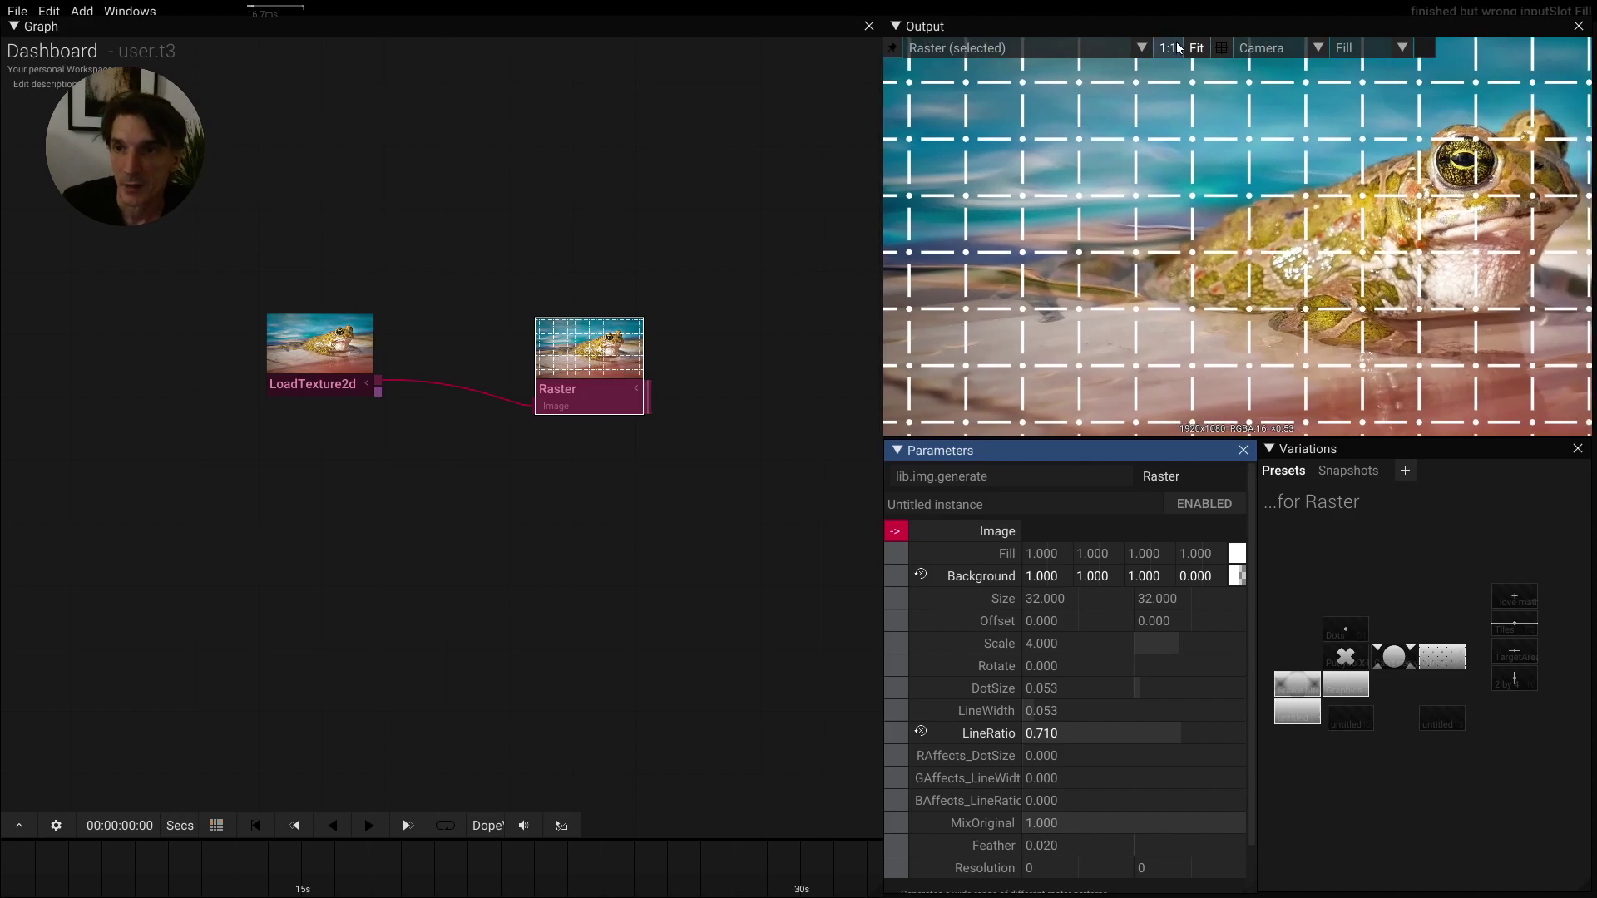
pyautogui.click(1195, 48)
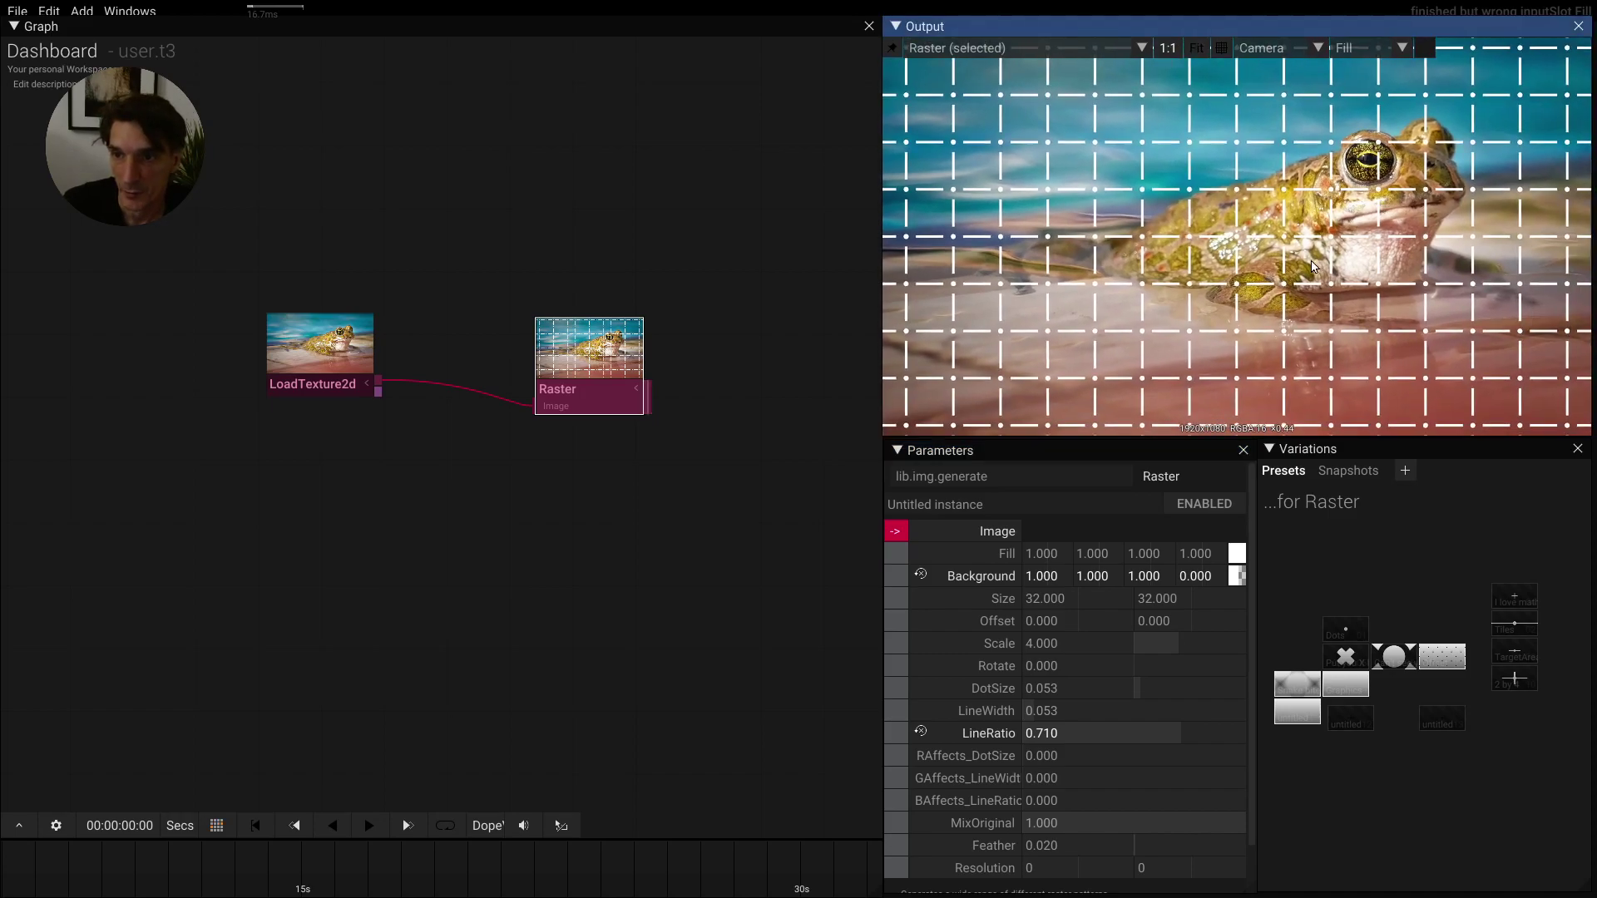
# Step: Set RAffects_DotSize to 0.480 so the image drives the dot size, and set LineWidth to 0
pyautogui.click(1040, 705)
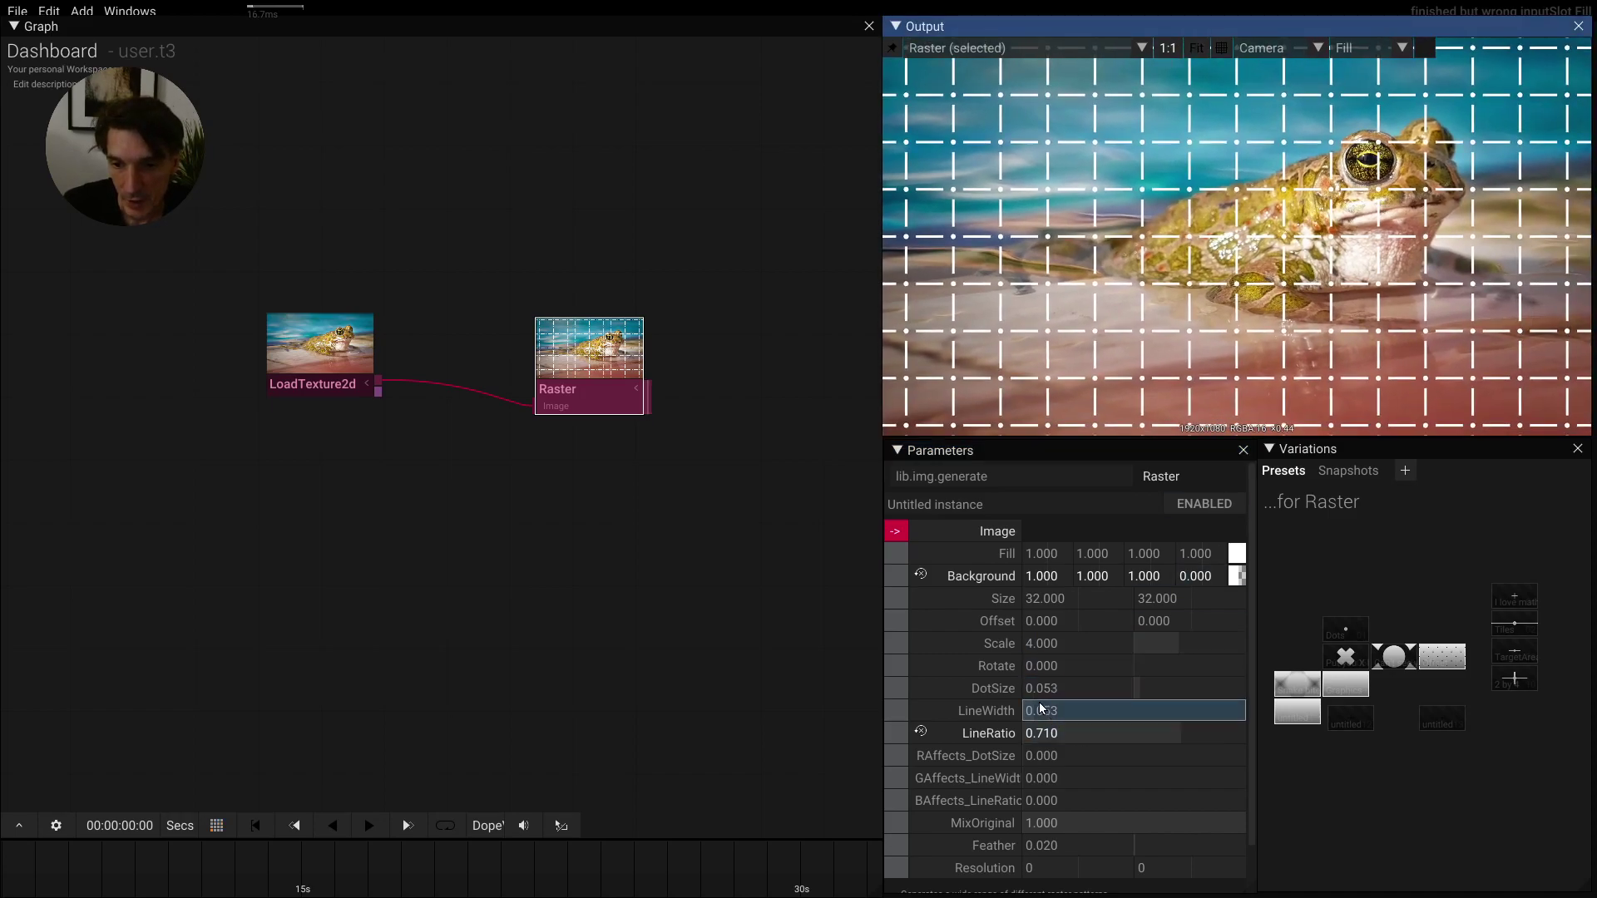
pyautogui.press('Return')
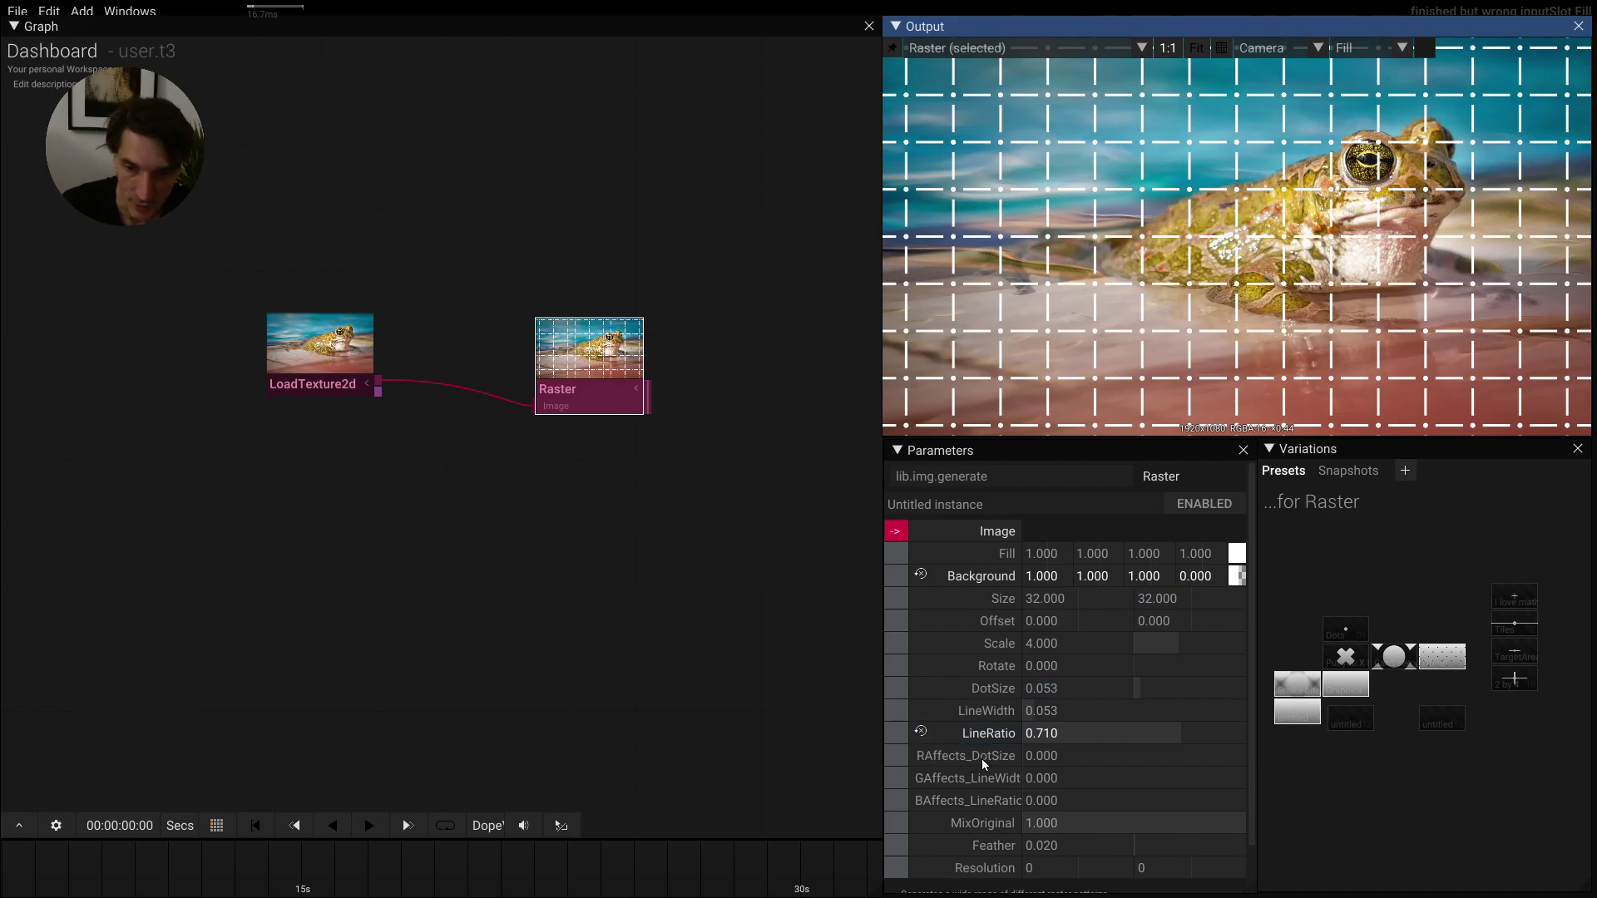
pyautogui.moveTo(1052, 755); pyautogui.dragTo(1056, 711)
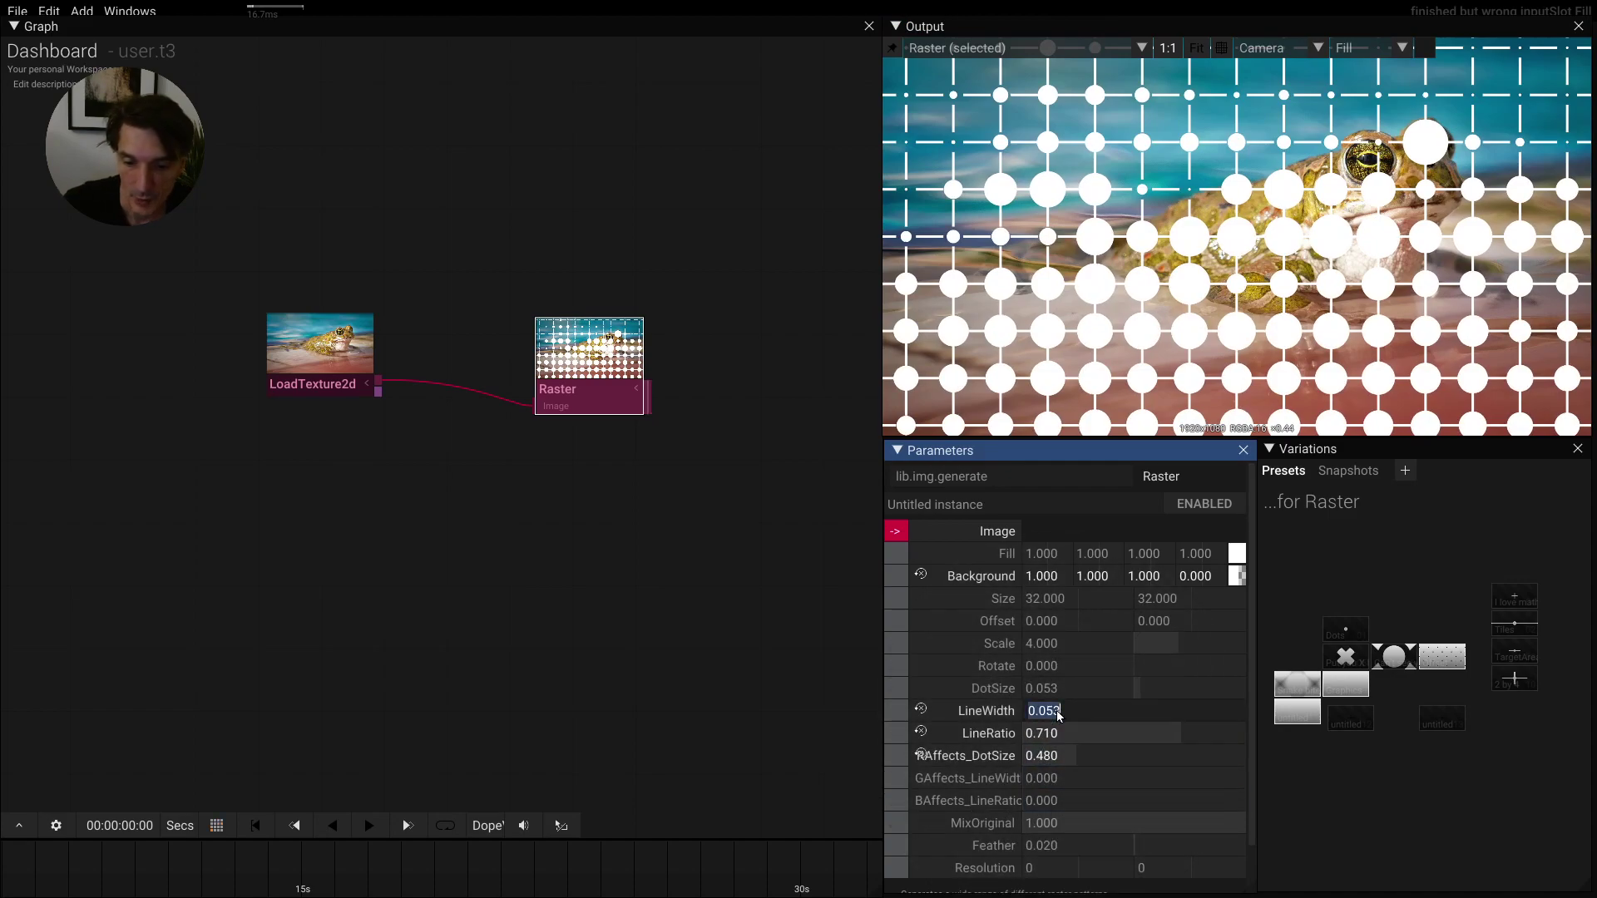
pyautogui.write('00')
pyautogui.press('Return')
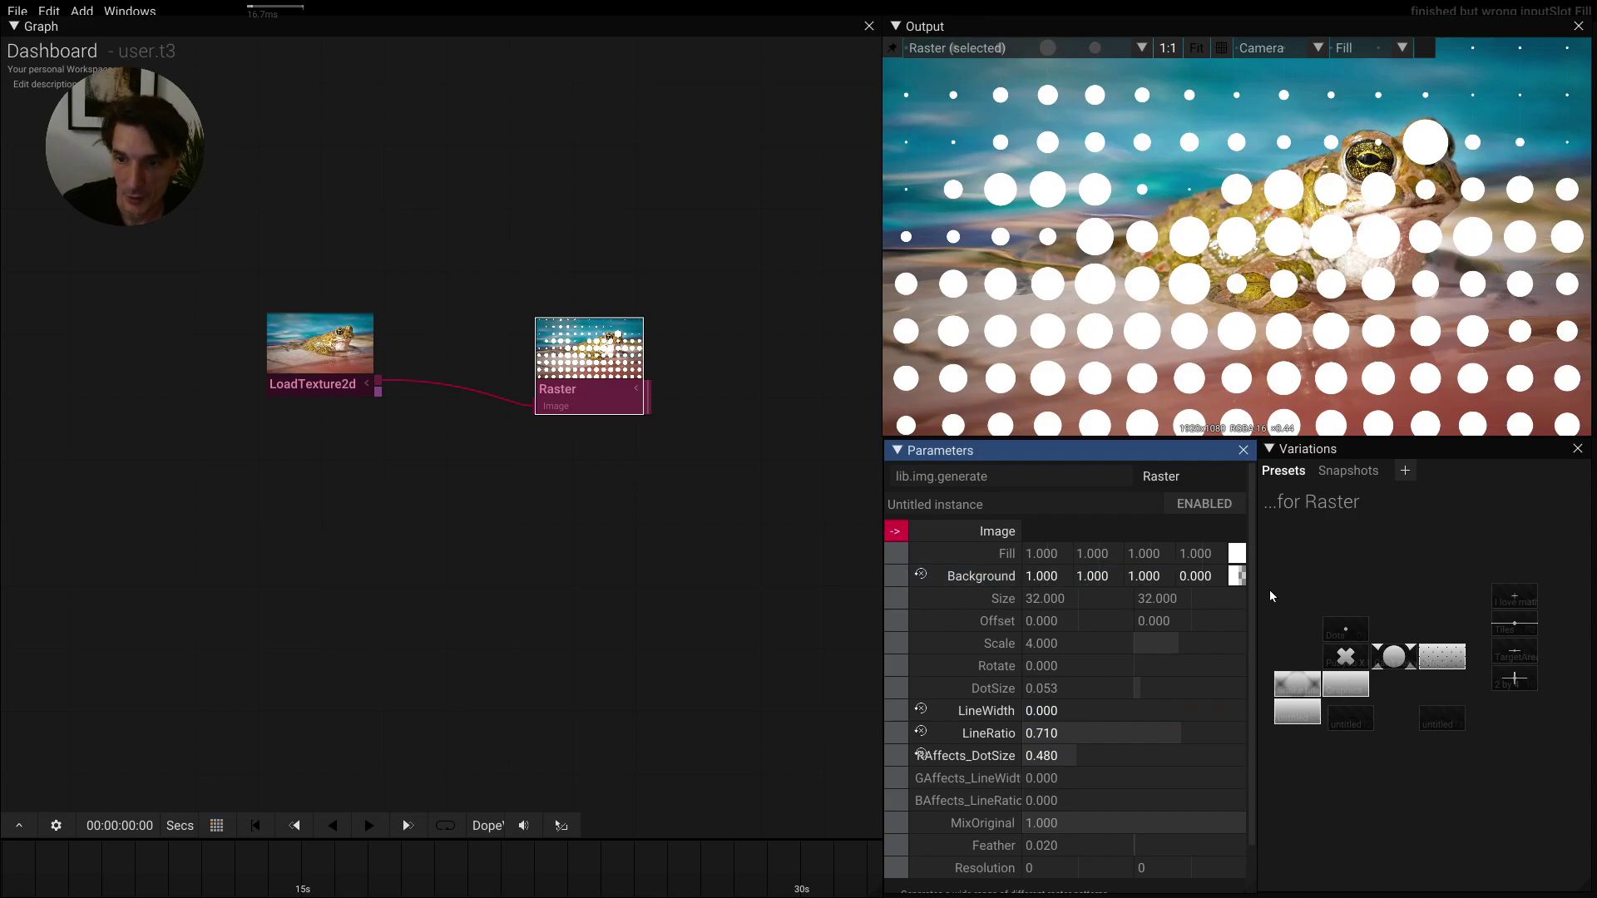
# Step: Set the Raster's Background to opaque black (0, 0, 0, 1) and its MixOriginal to 0
pyautogui.moveTo(1239, 574); pyautogui.dragTo(1237, 690)
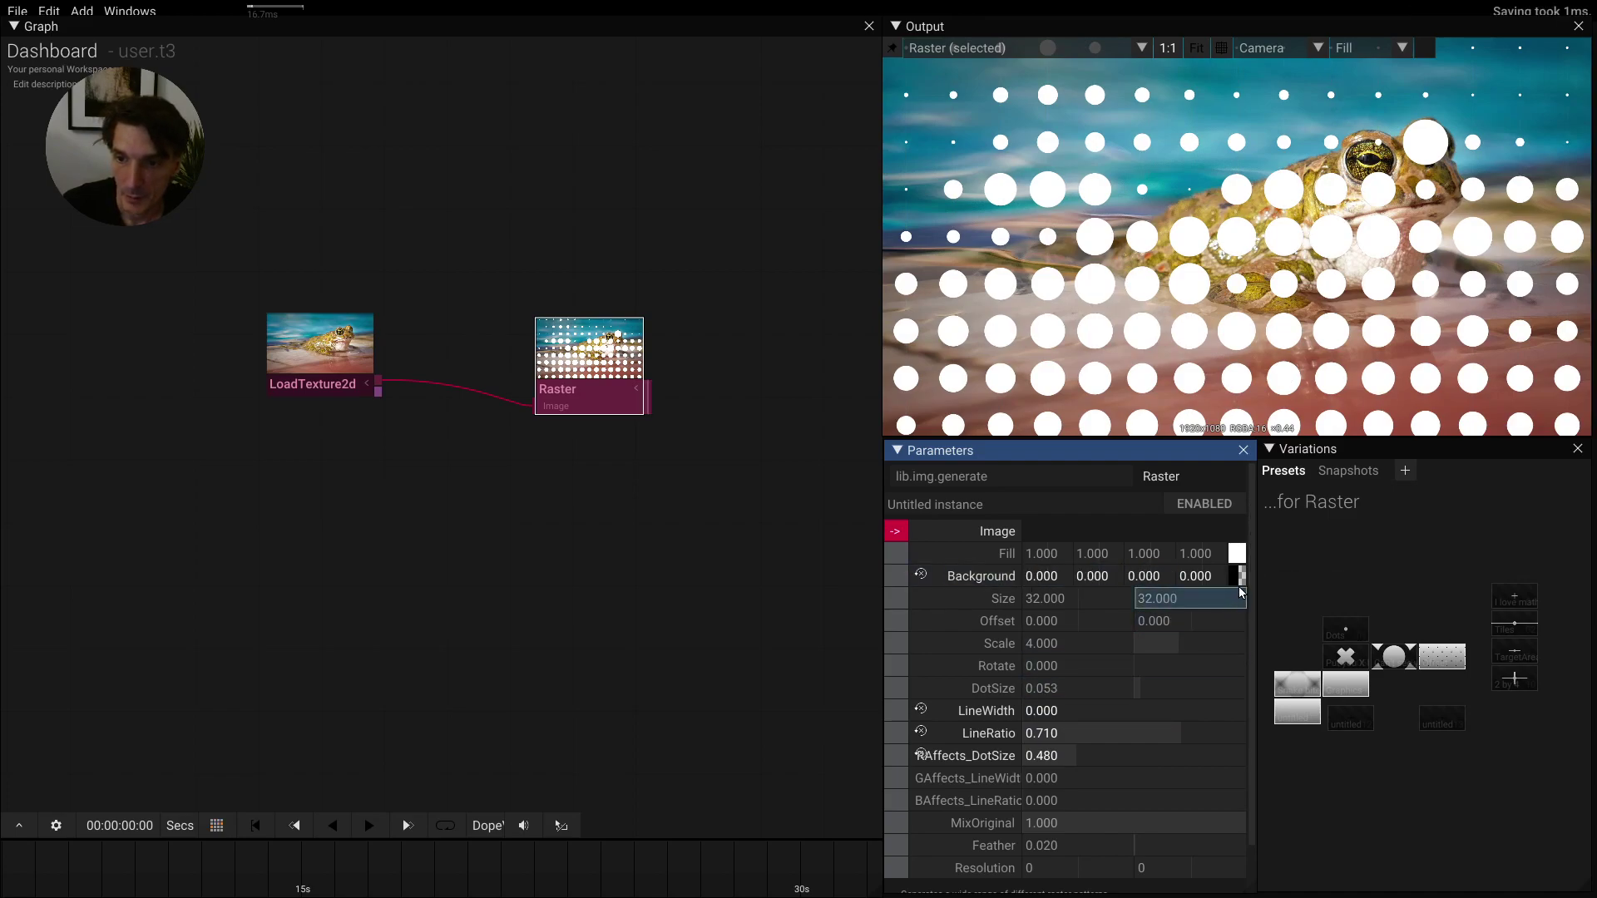
pyautogui.moveTo(1238, 575); pyautogui.dragTo(1247, 312)
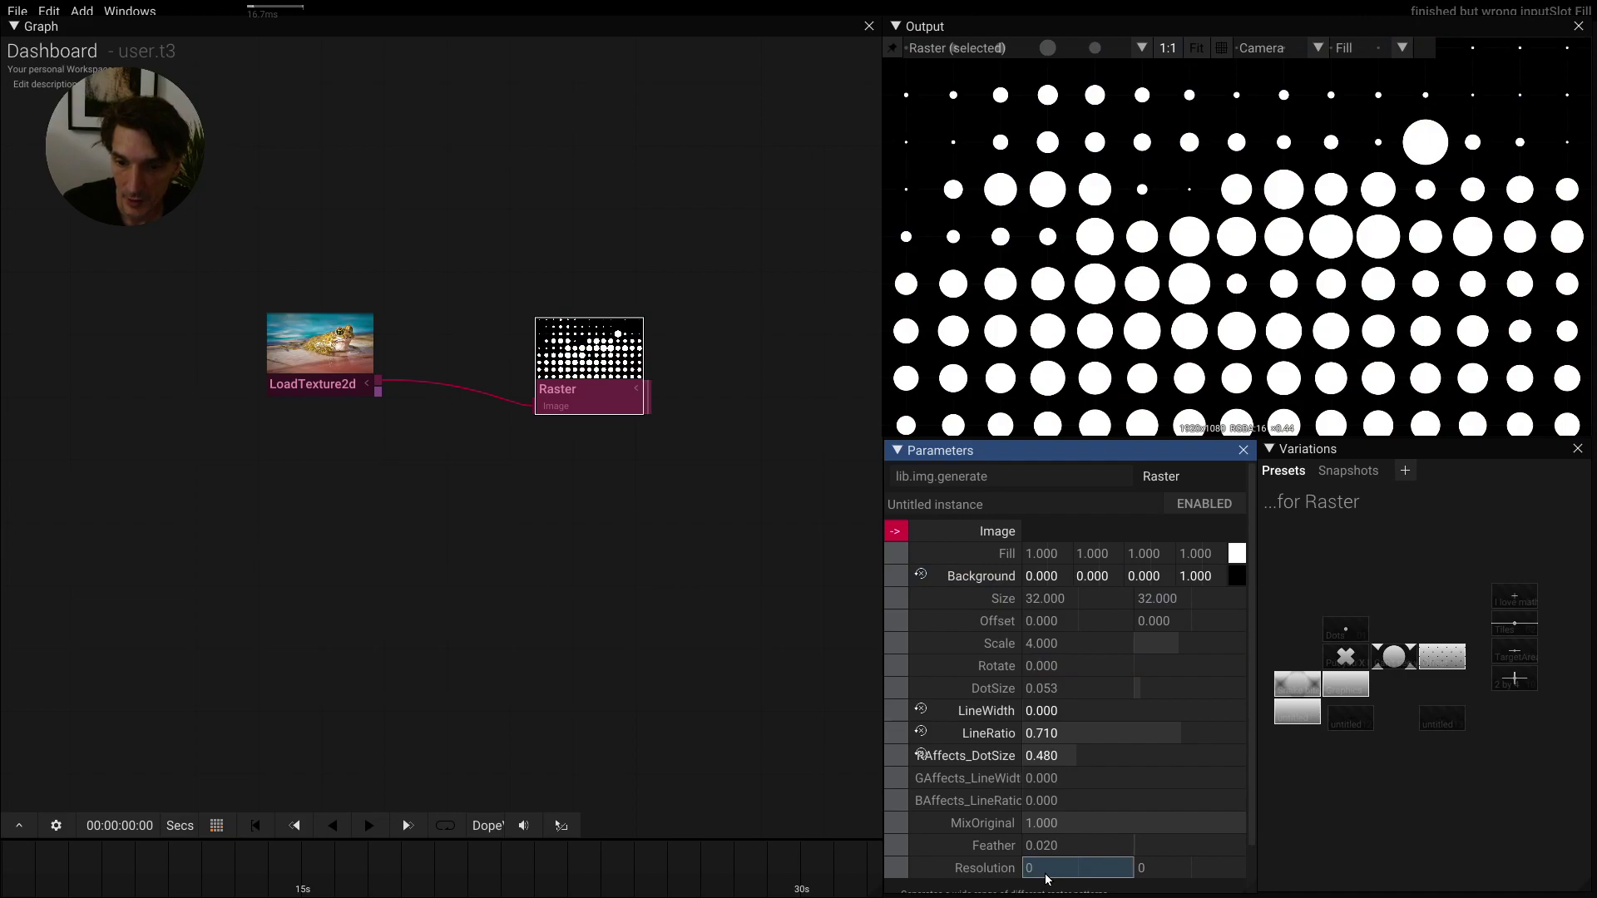
pyautogui.moveTo(1052, 823); pyautogui.dragTo(1054, 889)
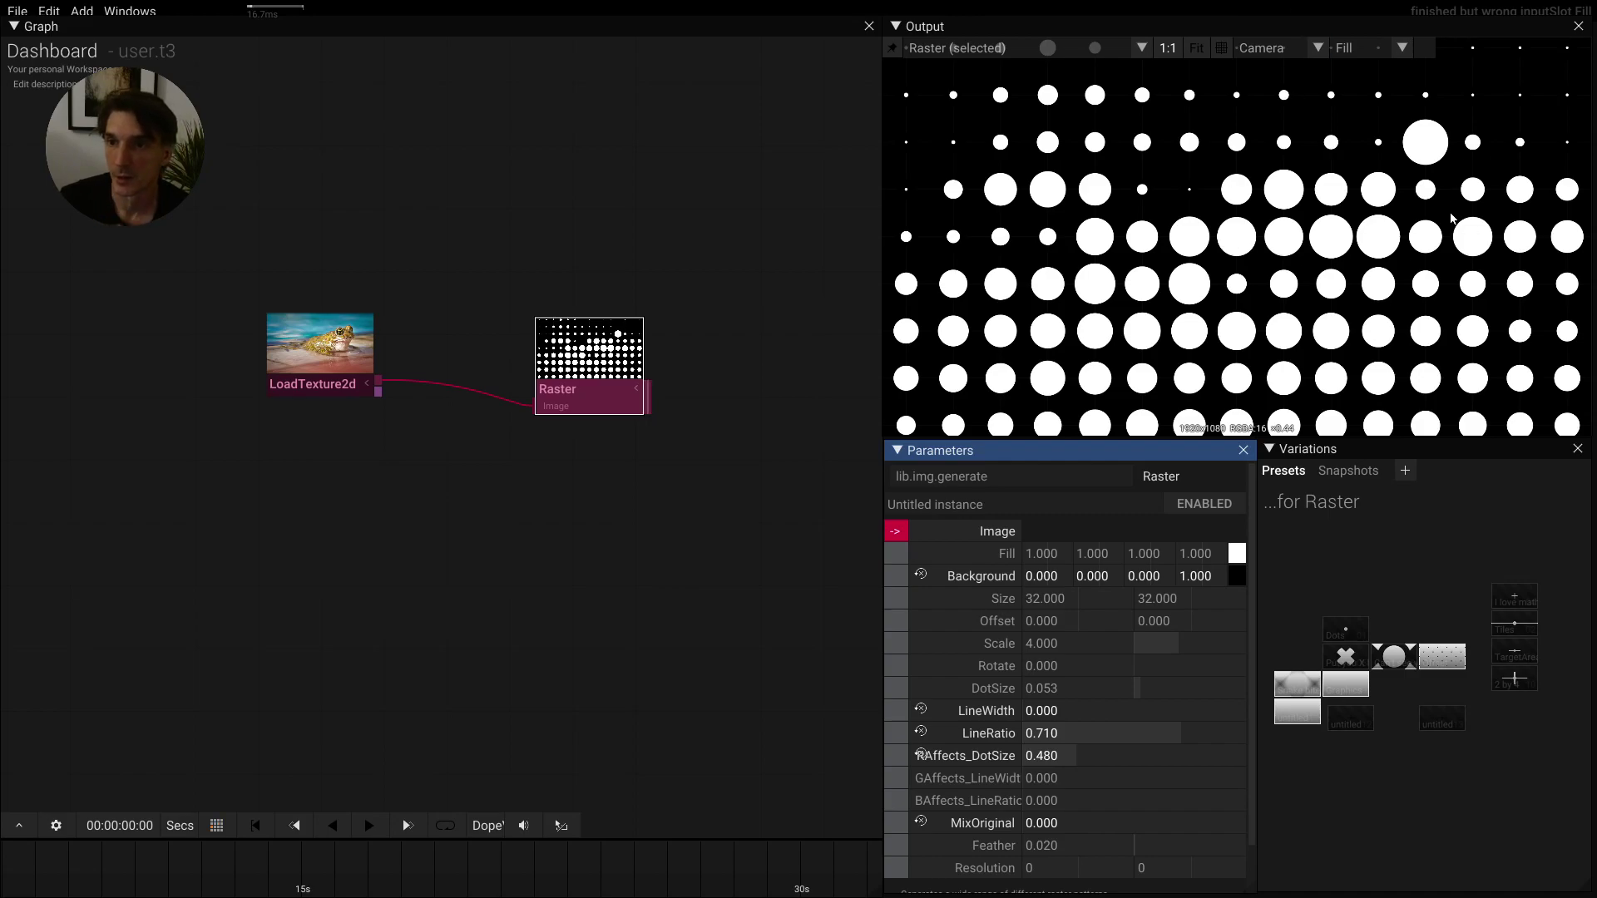
# Step: Set the Raster's Fill to black with 0.570 alpha and its Scale to 10.300
pyautogui.moveTo(1237, 575)
pyautogui.mouseDown()
pyautogui.moveTo(1239, 489)
pyautogui.moveTo(1239, 705)
pyautogui.moveTo(1247, 406)
pyautogui.moveTo(1241, 557)
pyautogui.mouseUp()
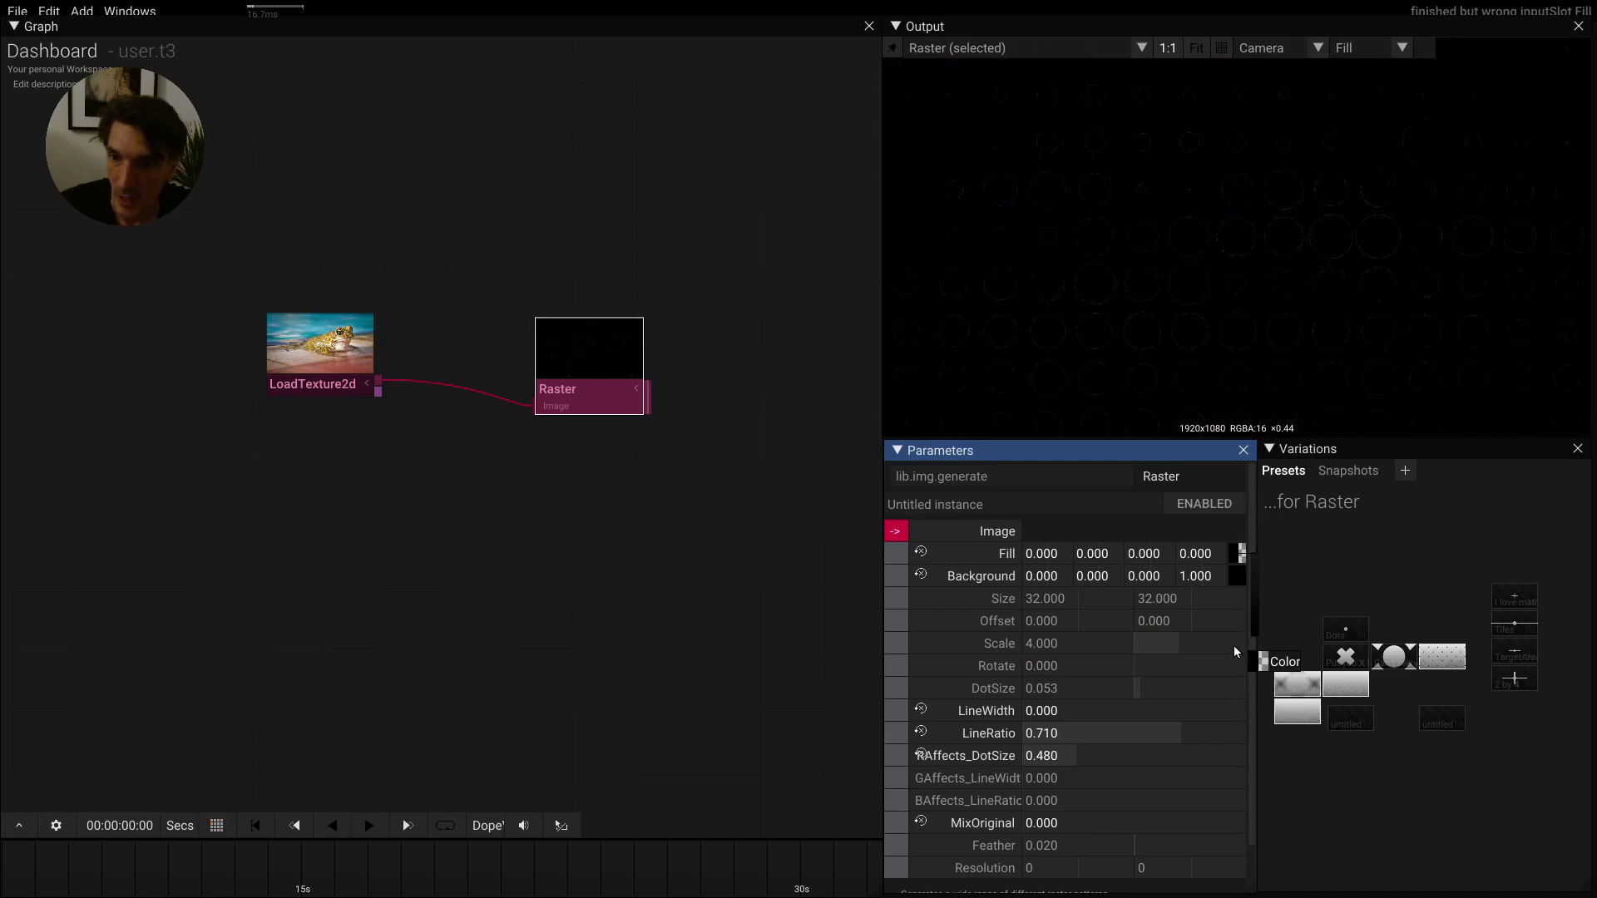
pyautogui.moveTo(1235, 646); pyautogui.dragTo(1232, 589)
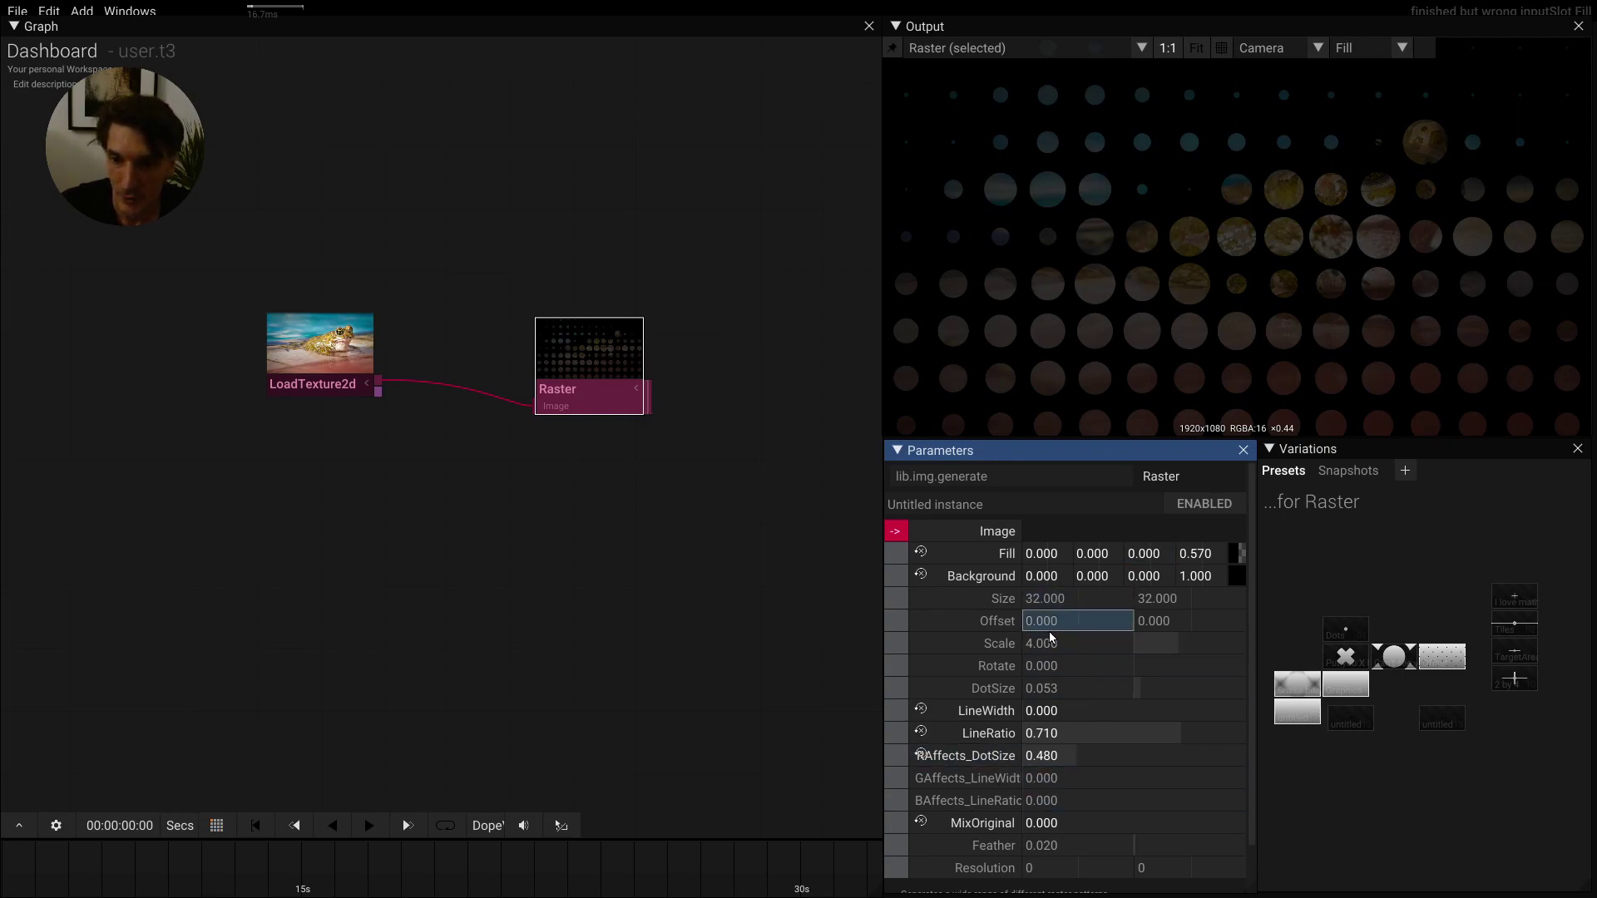
pyautogui.moveTo(1050, 645)
pyautogui.mouseDown()
pyautogui.moveTo(1041, 659)
pyautogui.moveTo(1076, 620)
pyautogui.moveTo(1040, 643)
pyautogui.moveTo(1044, 665)
pyautogui.moveTo(1031, 657)
pyautogui.mouseUp()
# Step: Add an OscillateVec2 operator feeding the Raster's Offset input, and pin the Raster to the output view
pyautogui.moveTo(903, 629); pyautogui.dragTo(297, 525)
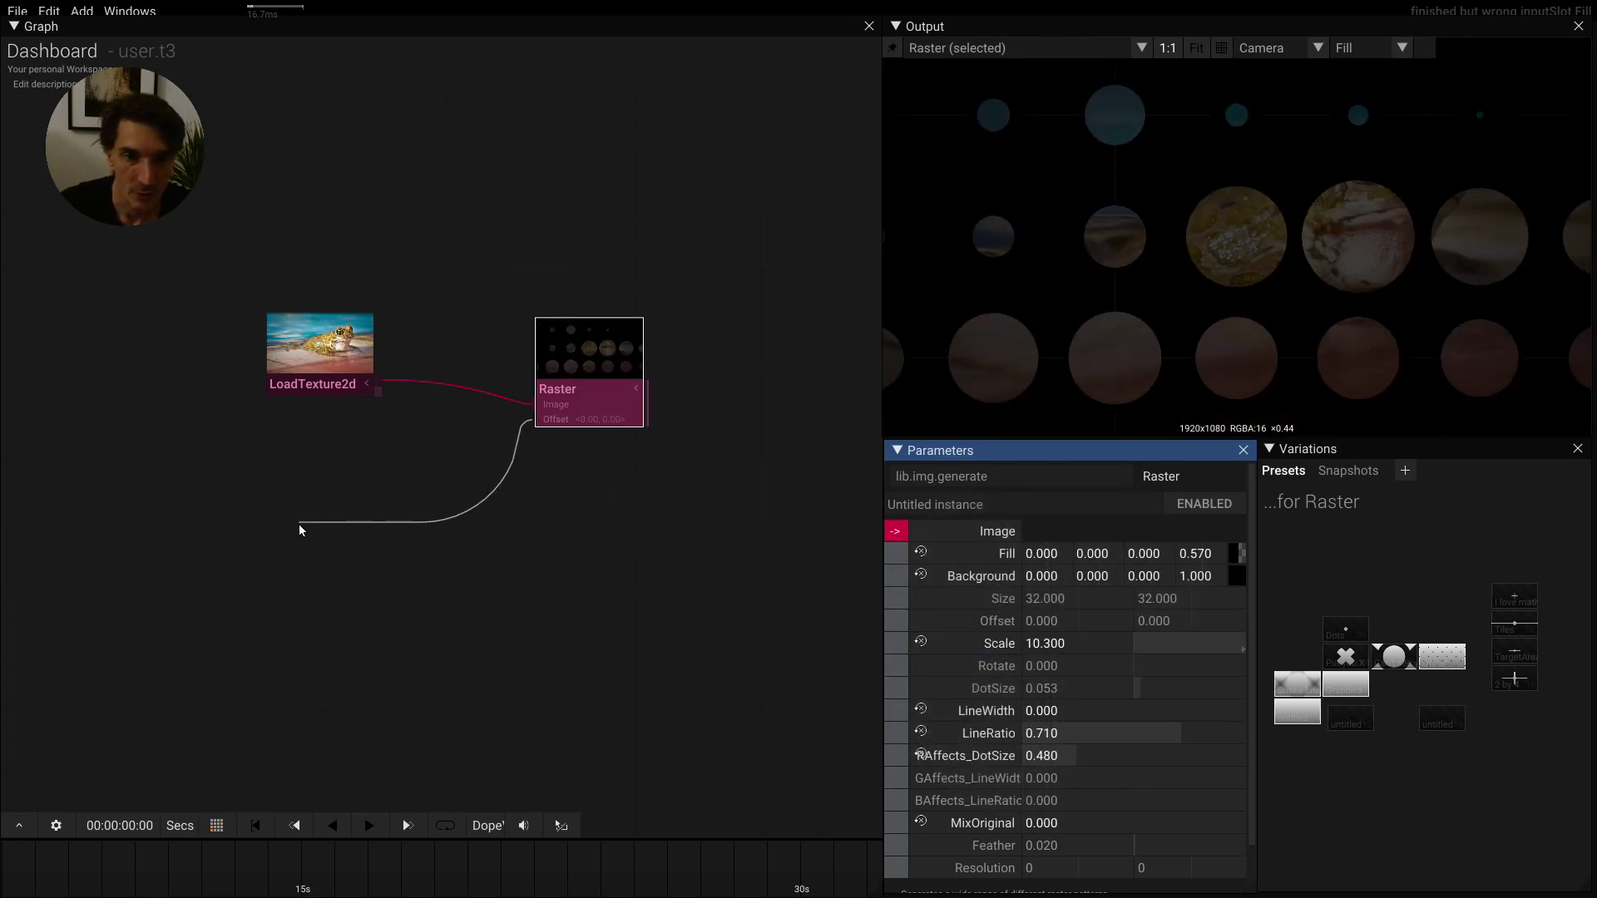
pyautogui.write('osc')
pyautogui.press('Return')
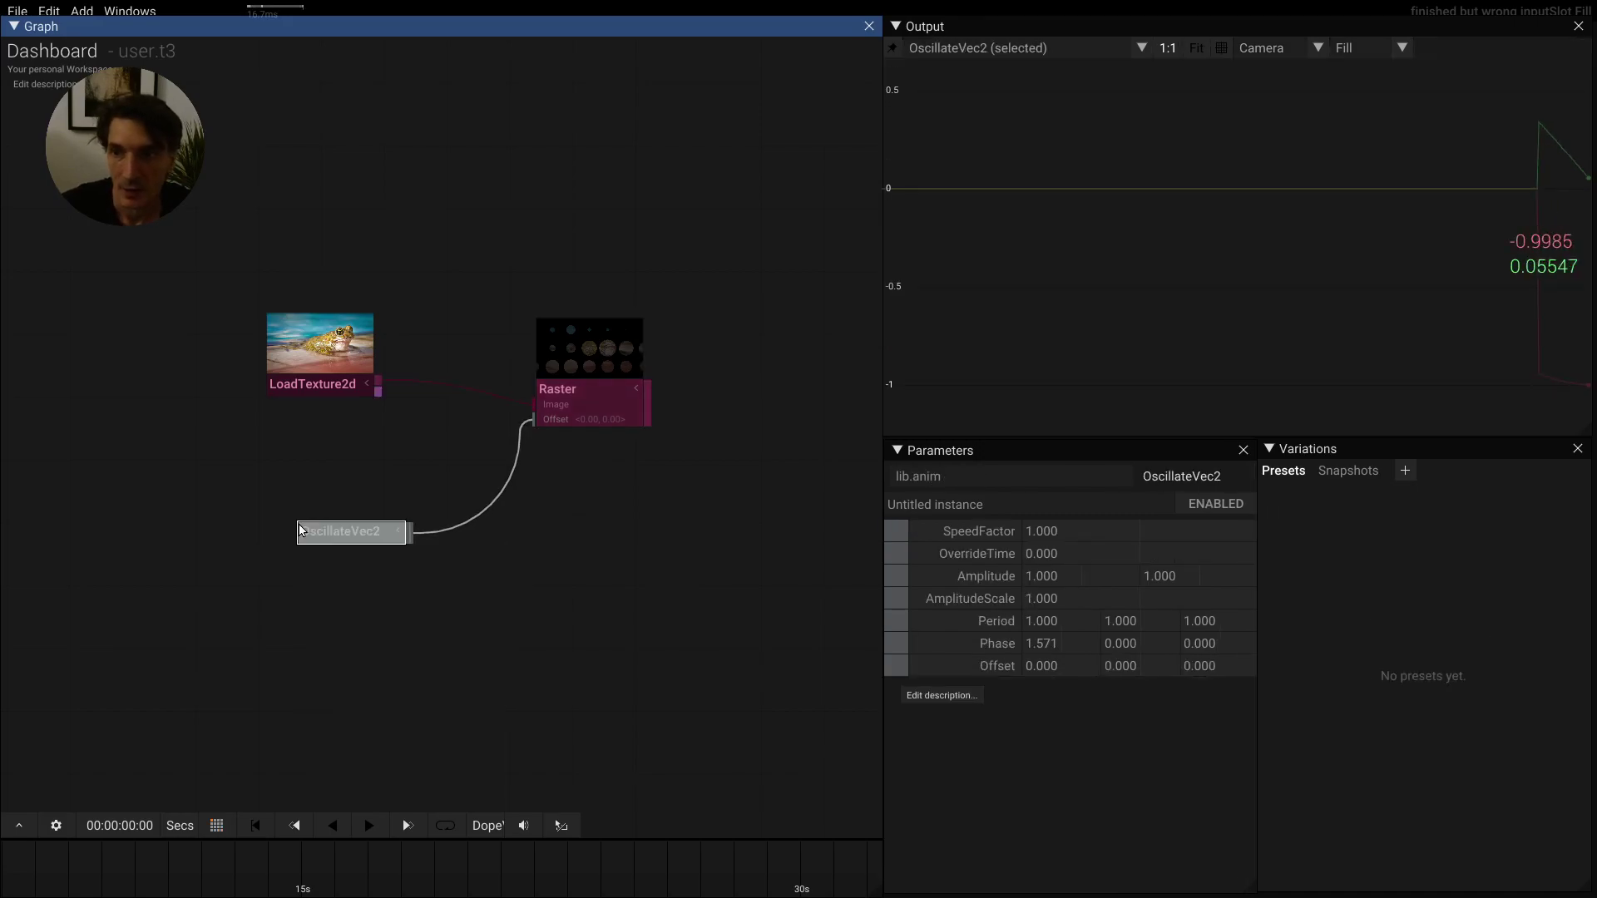
pyautogui.click(561, 409)
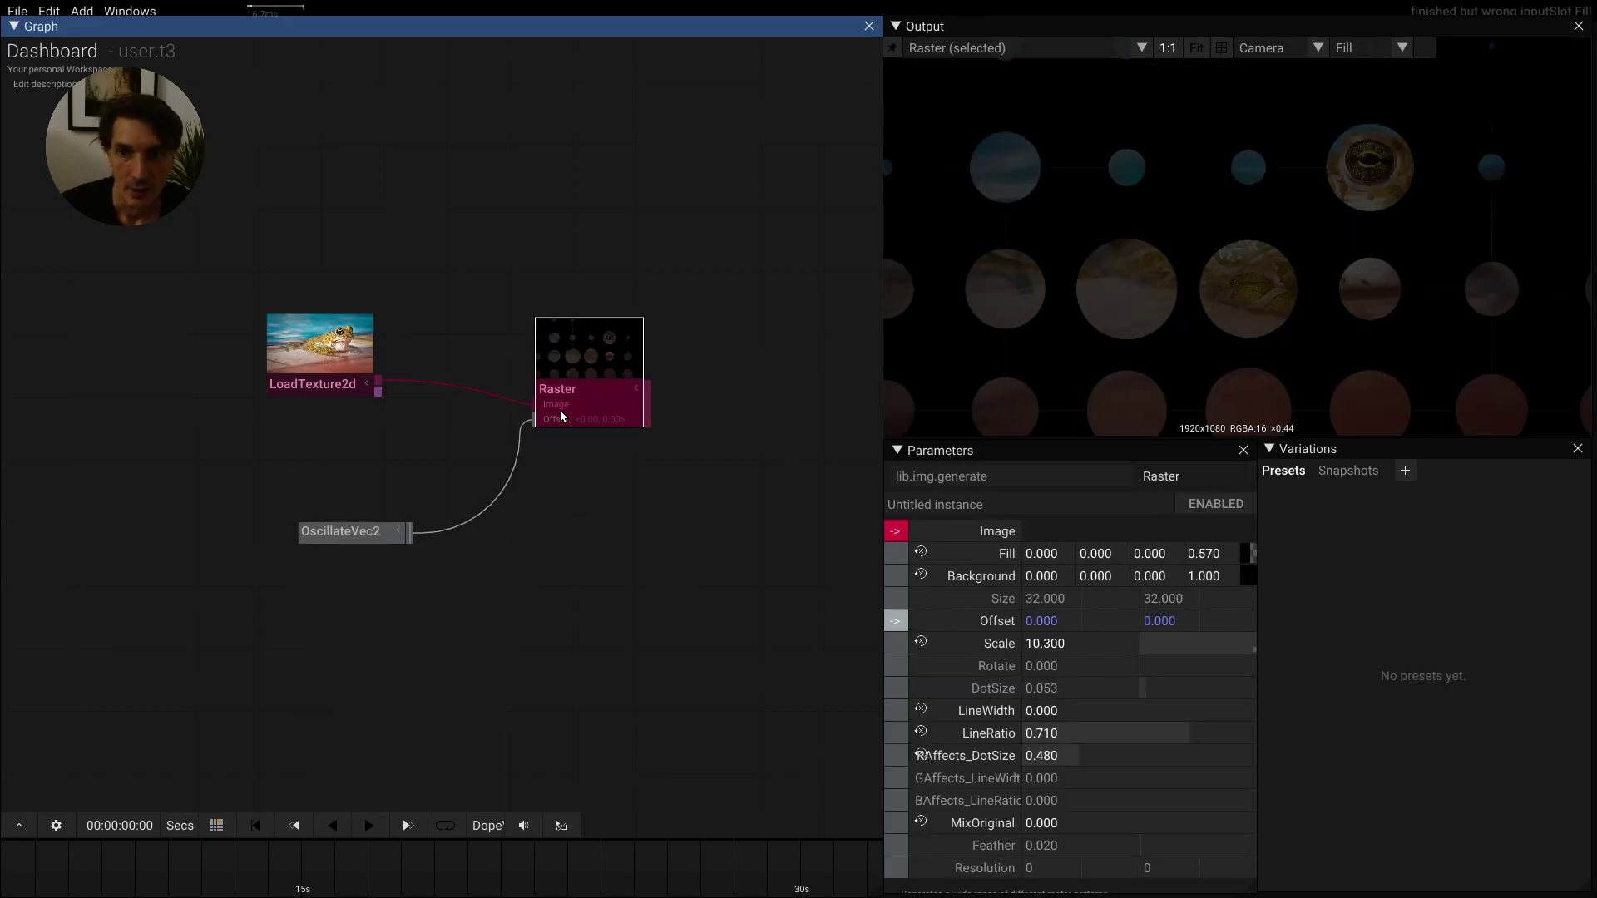
pyautogui.click(891, 49)
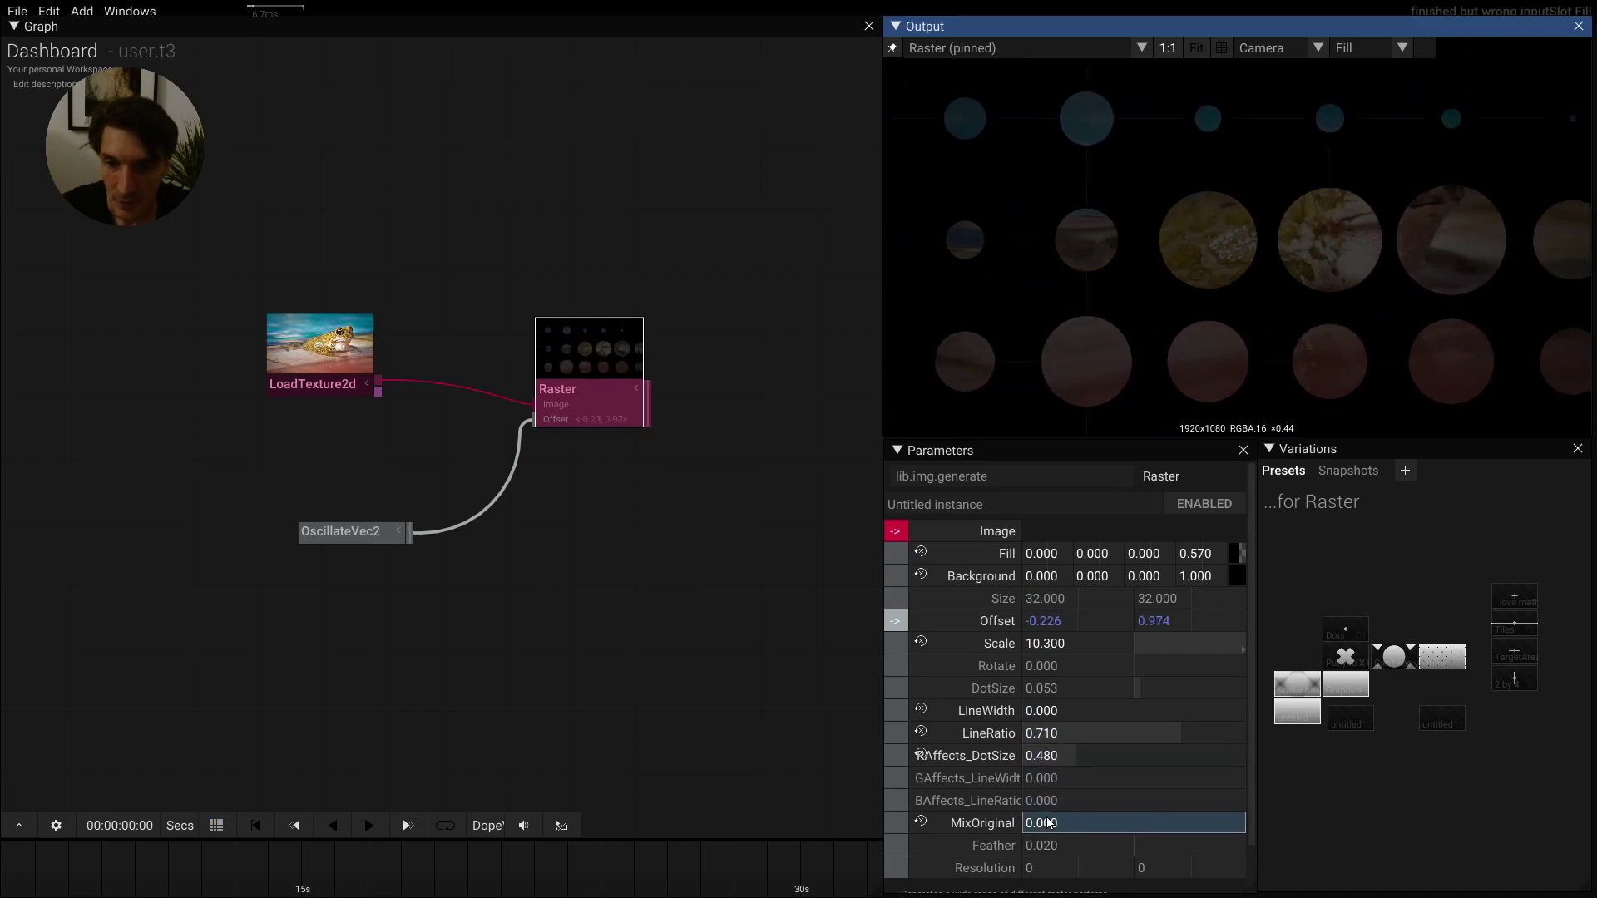
# Step: Set the Raster's Rotate to 45 and Scale to 1.100, and reset its Fill to the default
pyautogui.click(1054, 672)
pyautogui.write('45')
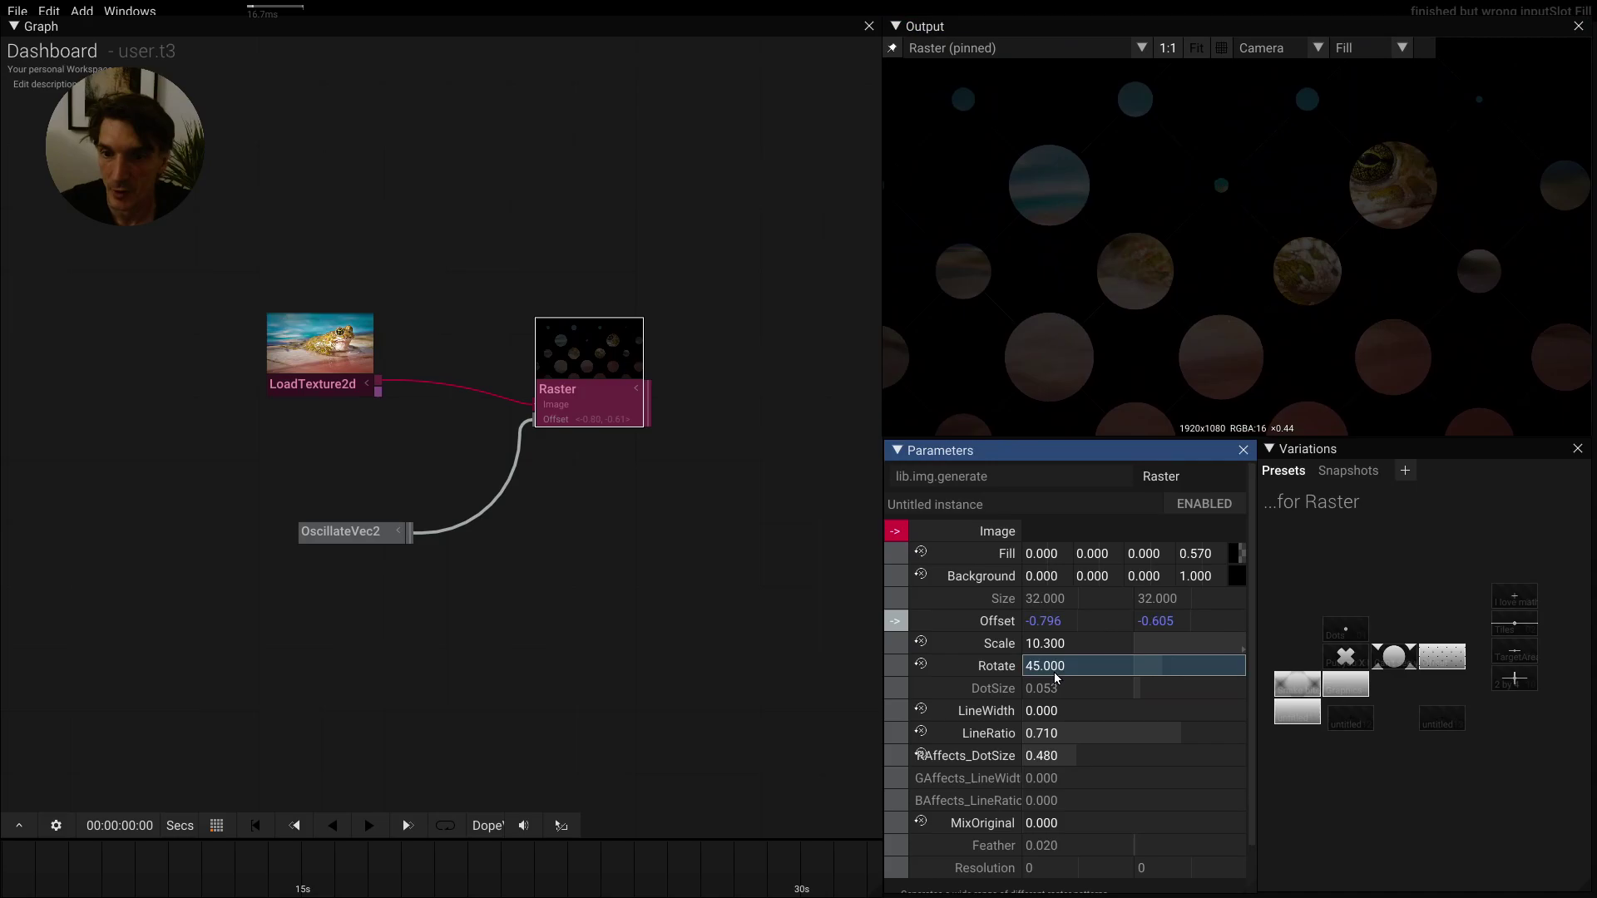
pyautogui.click(1051, 611)
pyautogui.moveTo(1052, 643); pyautogui.dragTo(1037, 672)
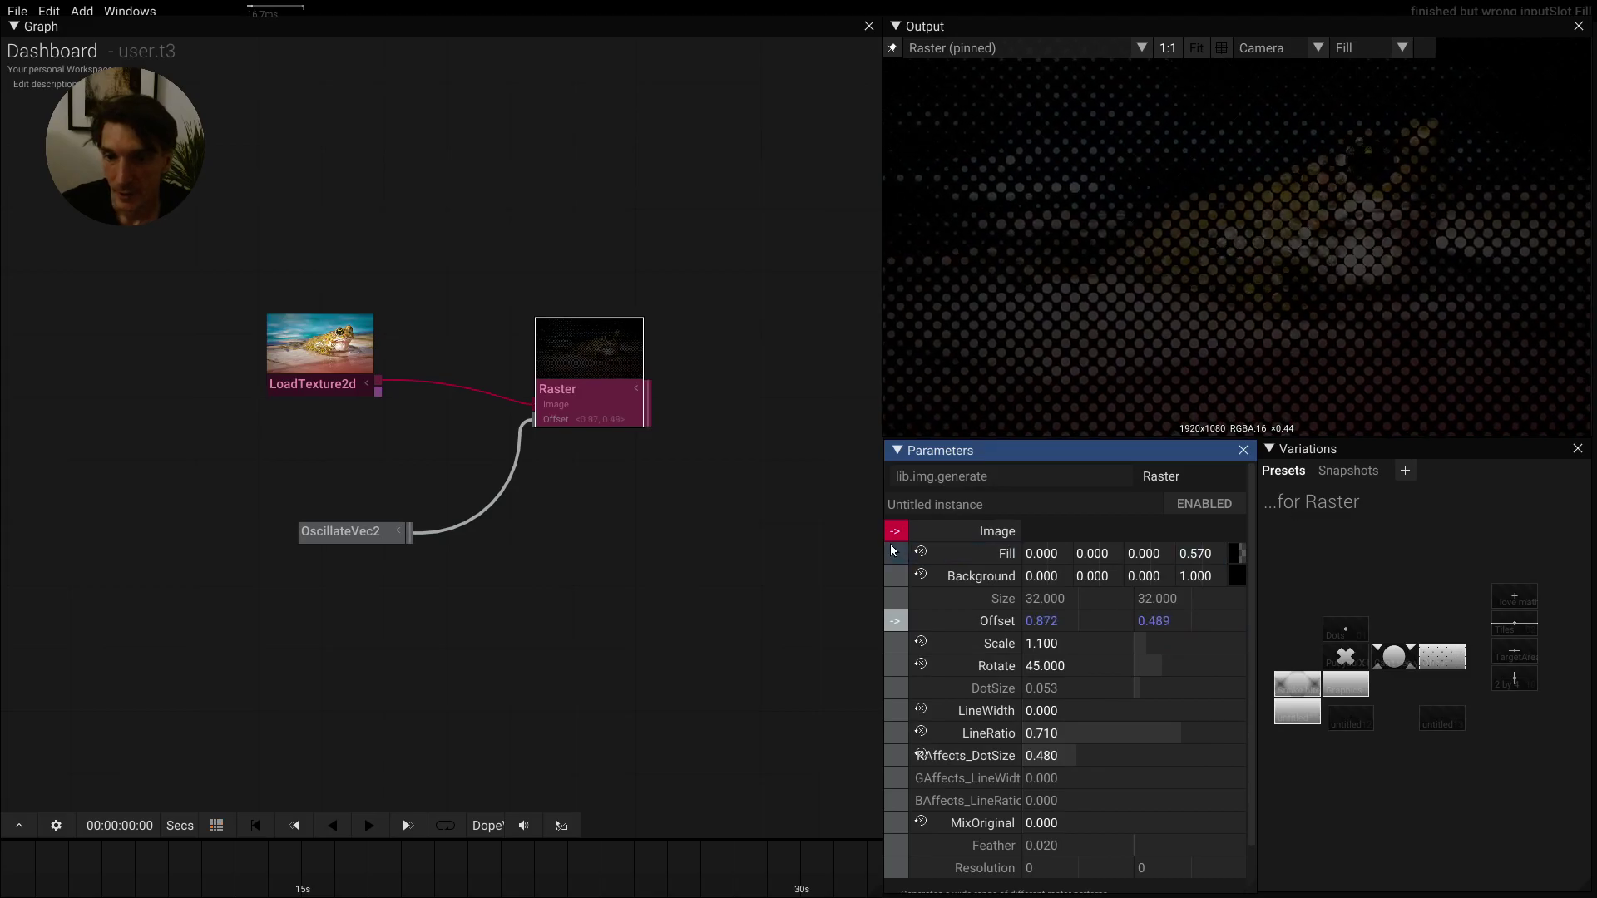
pyautogui.click(981, 550)
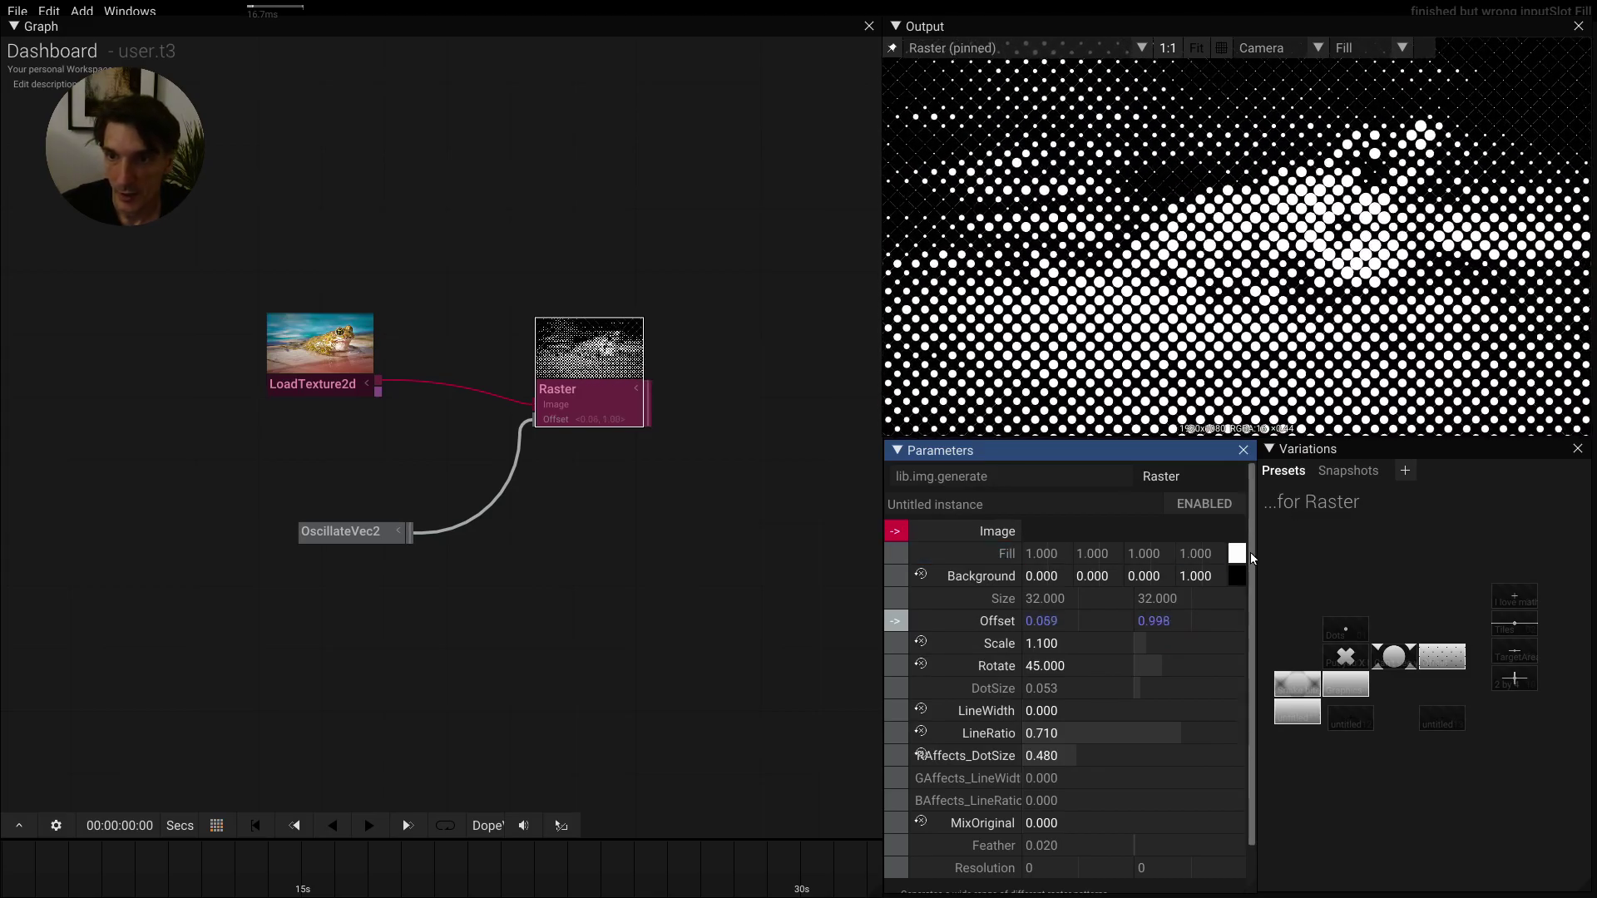
# Step: Move OscillateVec2 up closer to LoadTexture2d, and chain a Layer2d and an Execute operator after the Raster's texture output
pyautogui.moveTo(624, 549); pyautogui.dragTo(593, 559)
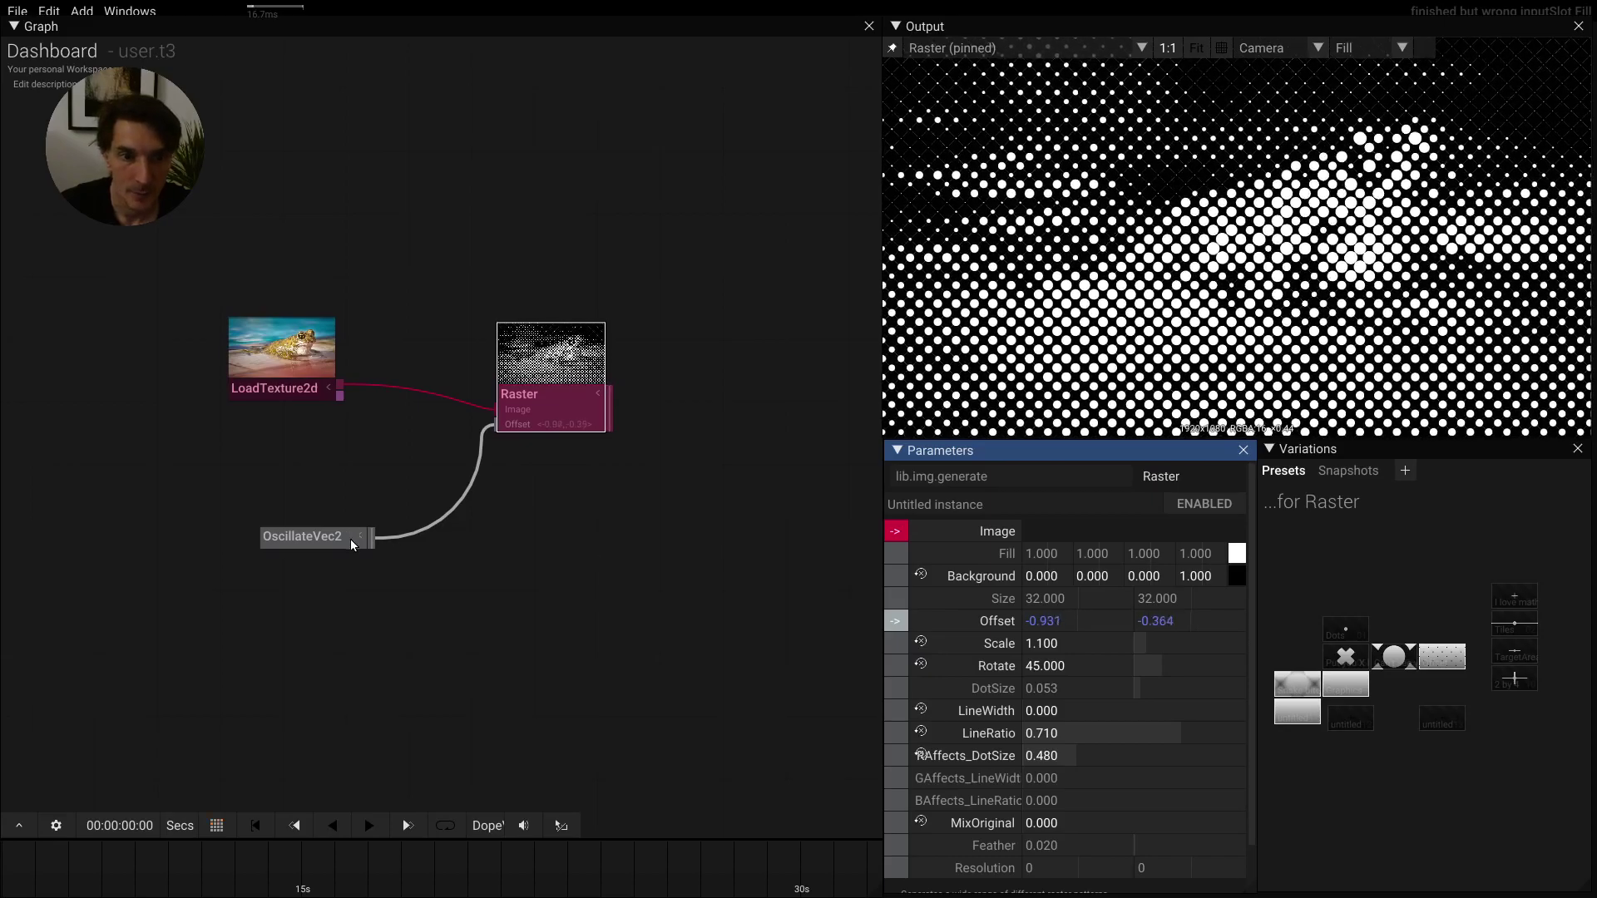
pyautogui.moveTo(345, 539); pyautogui.dragTo(328, 462)
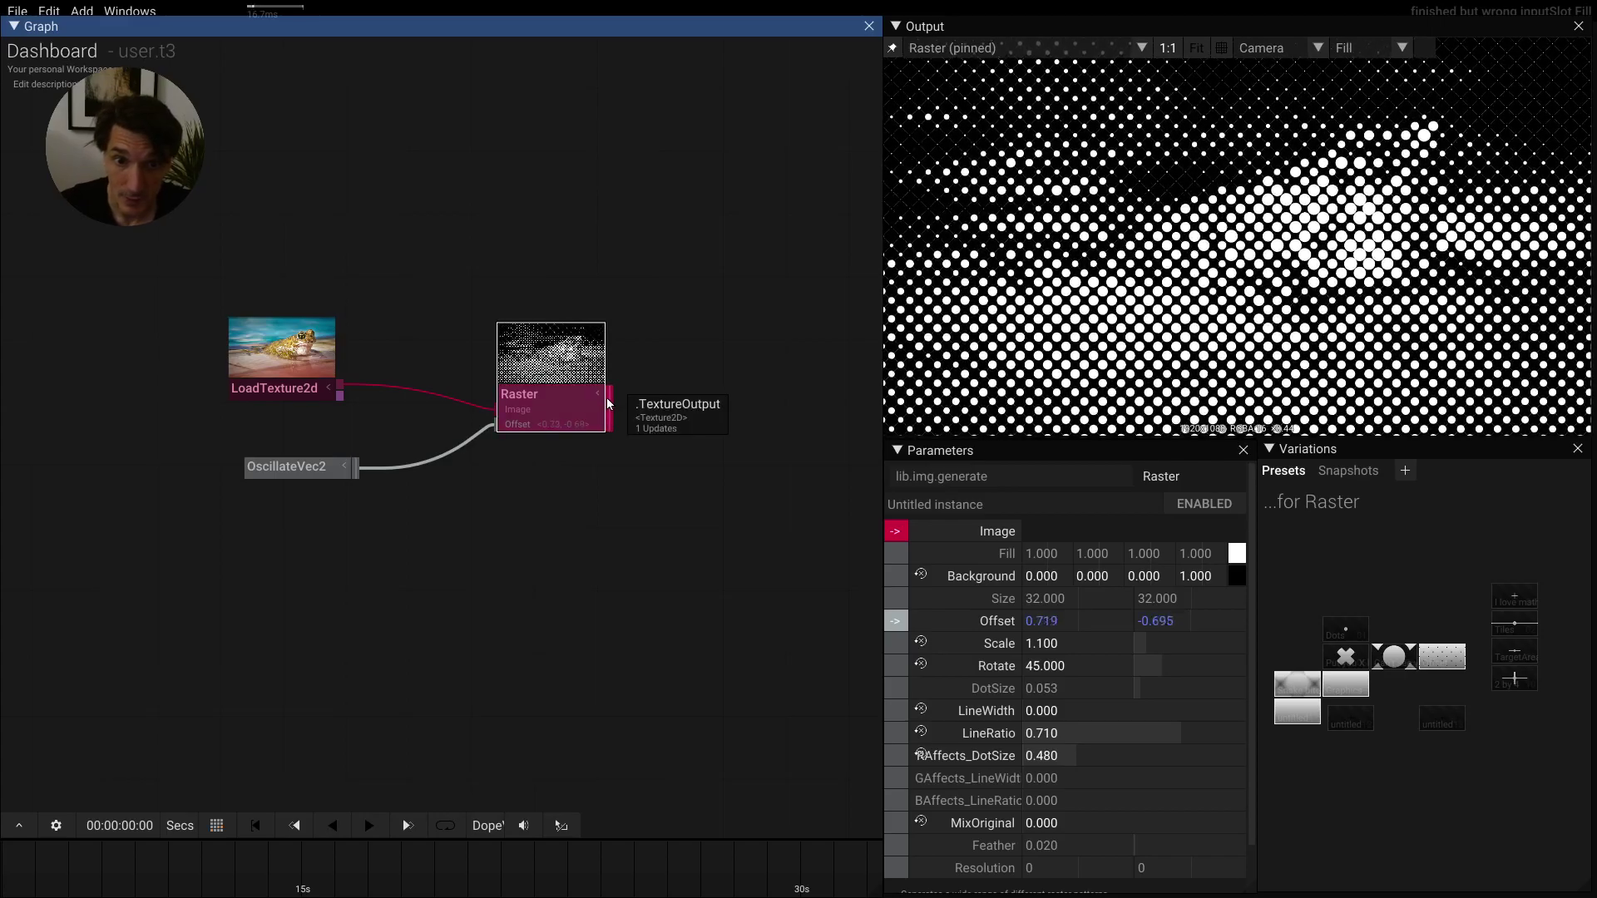
pyautogui.moveTo(644, 386); pyautogui.dragTo(645, 386)
pyautogui.write('a')
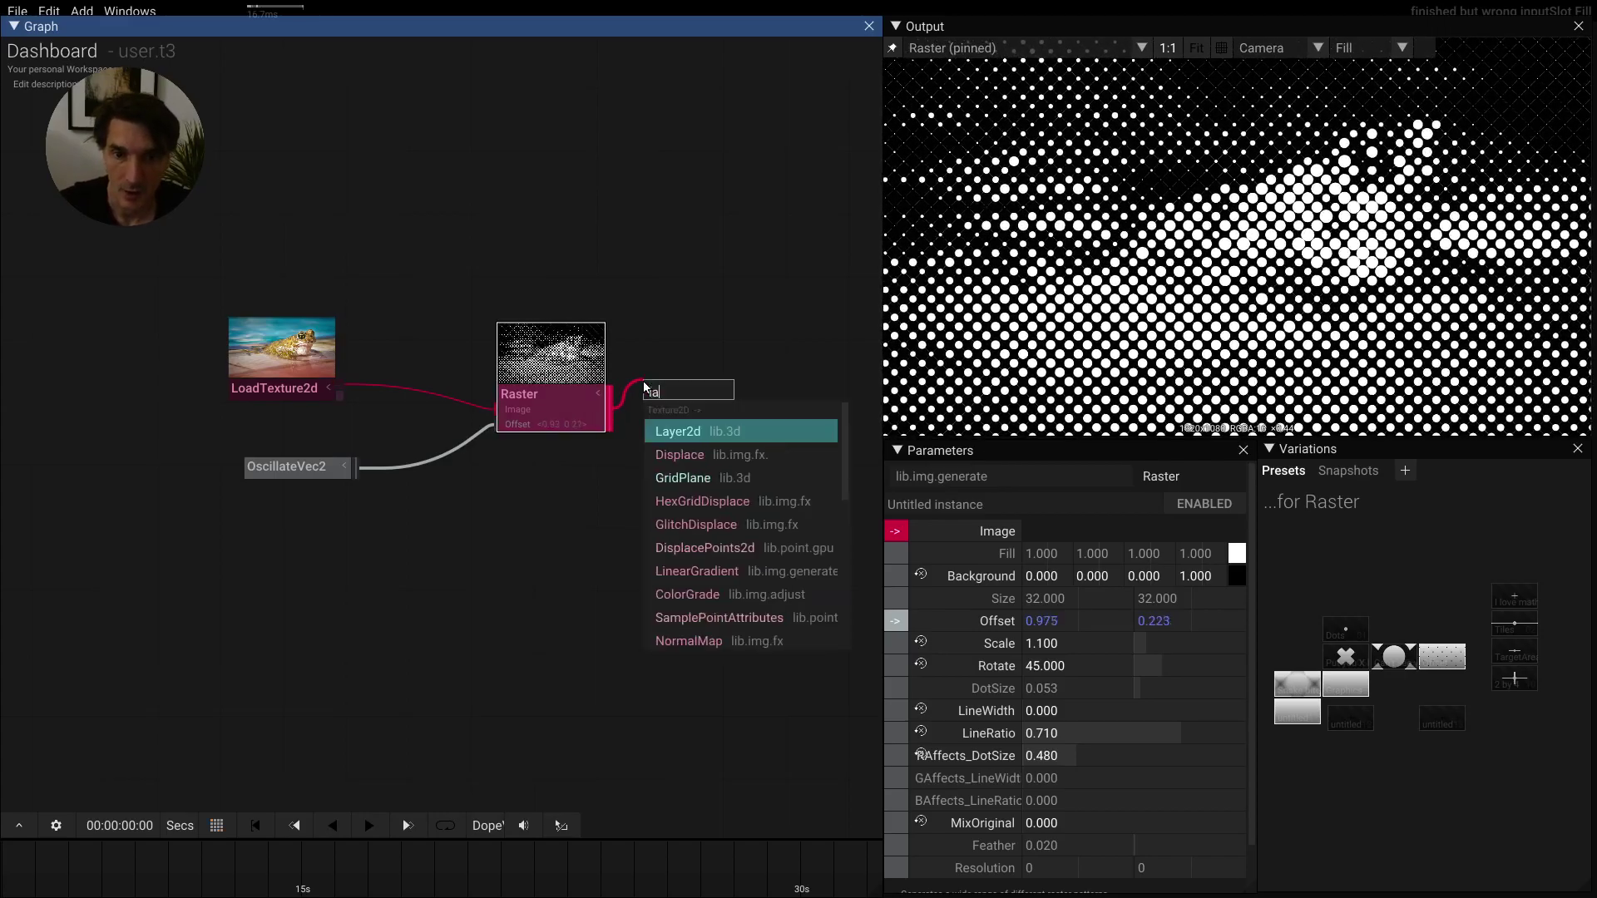
pyautogui.press('Return')
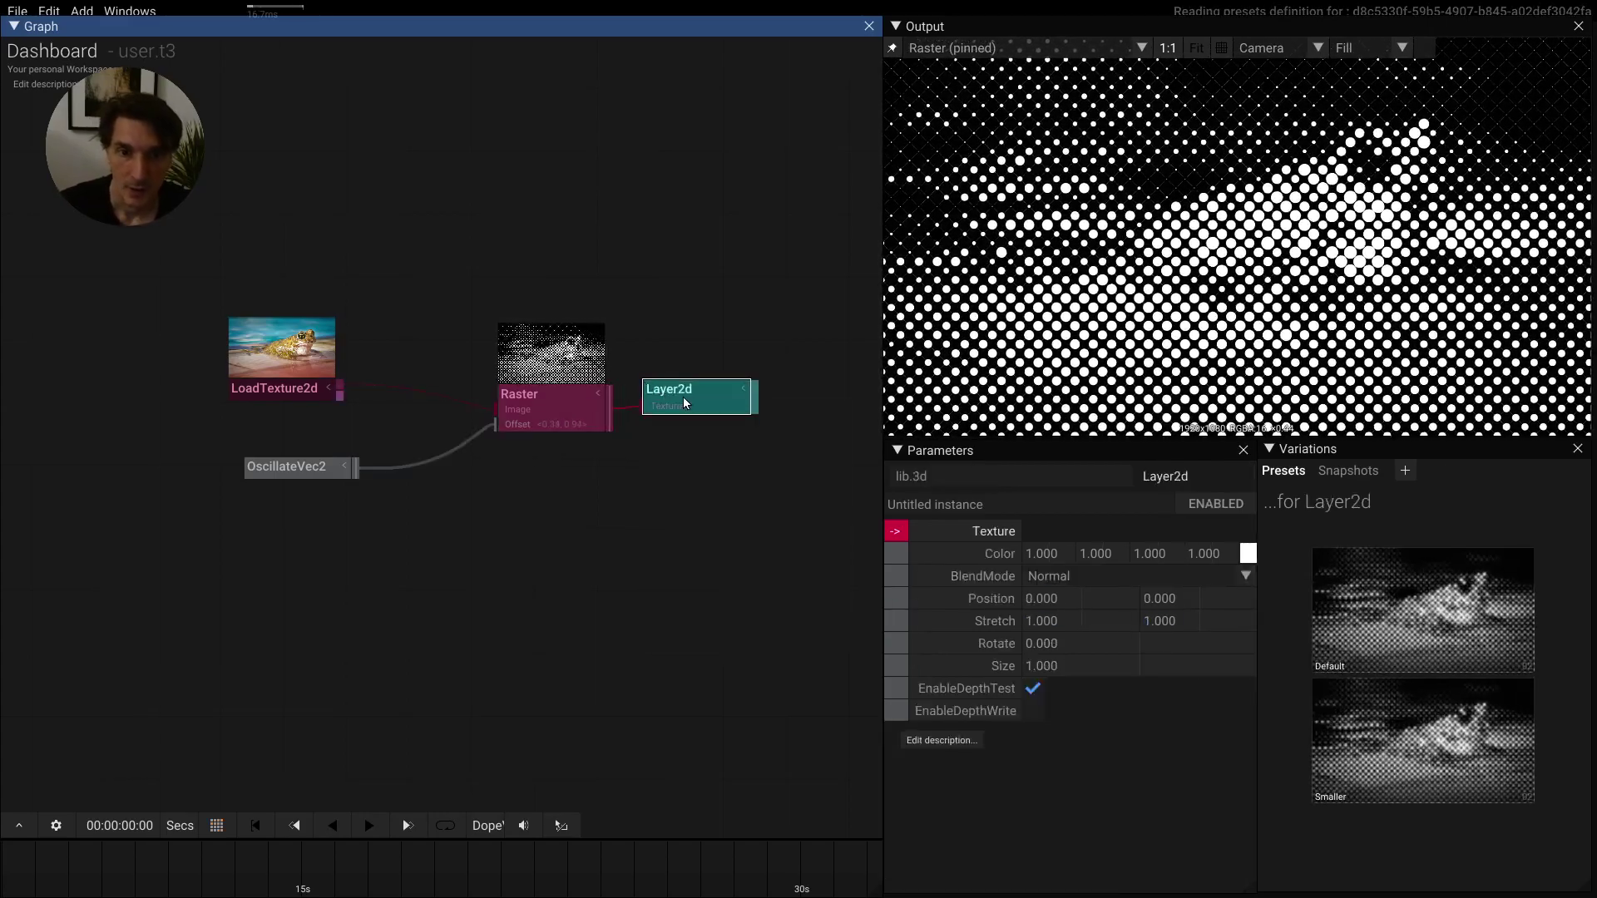
pyautogui.moveTo(754, 397); pyautogui.dragTo(792, 388)
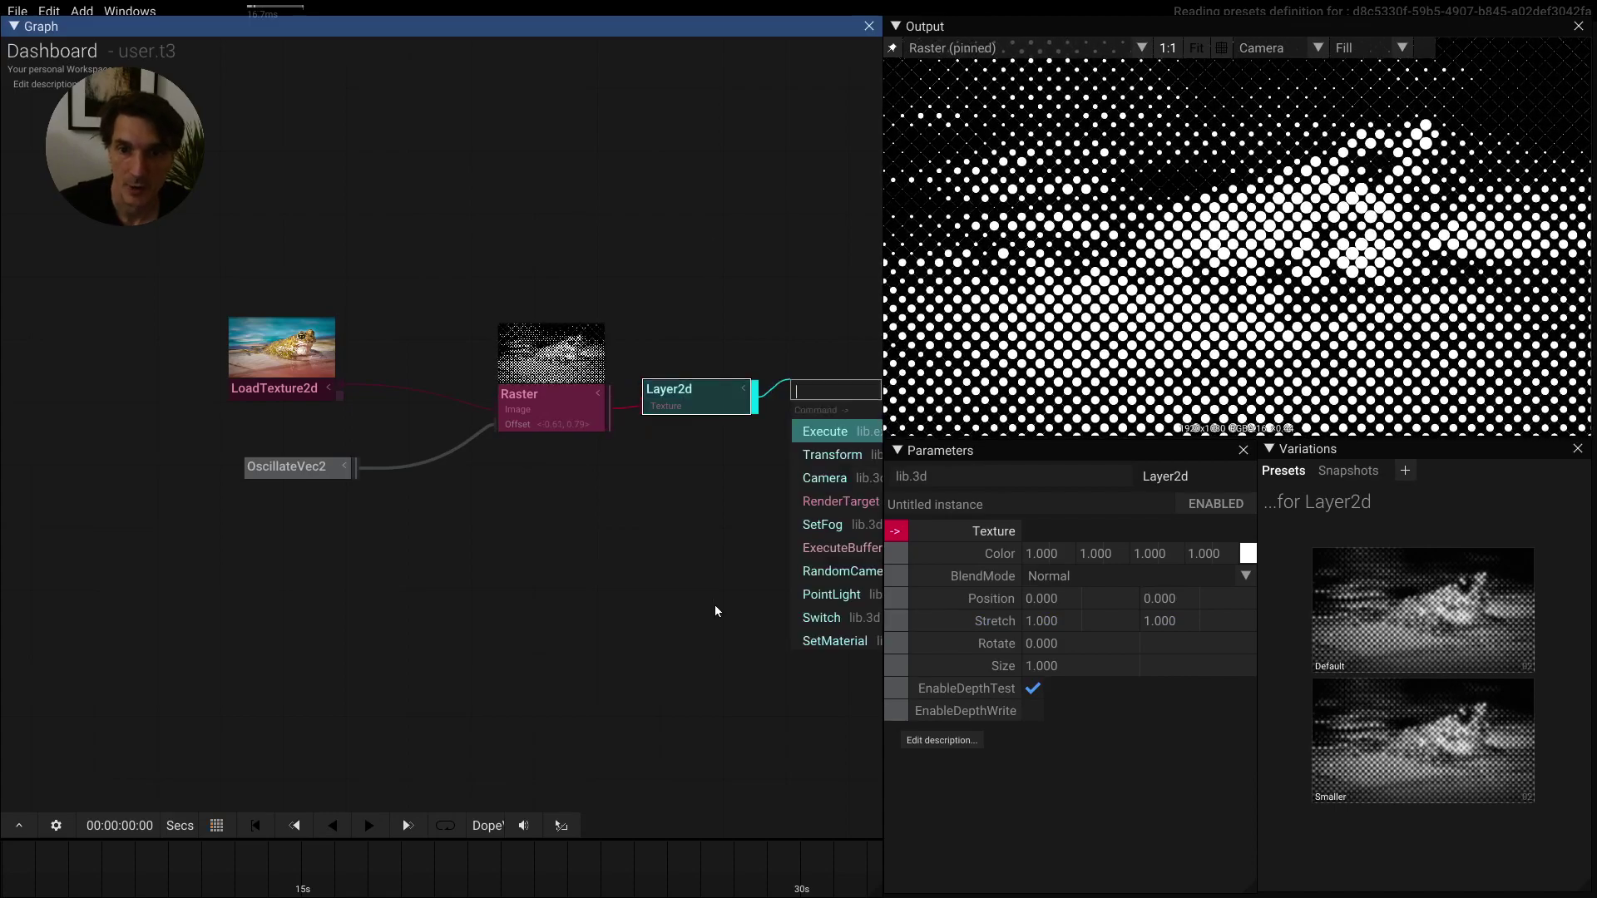
pyautogui.press('Return')
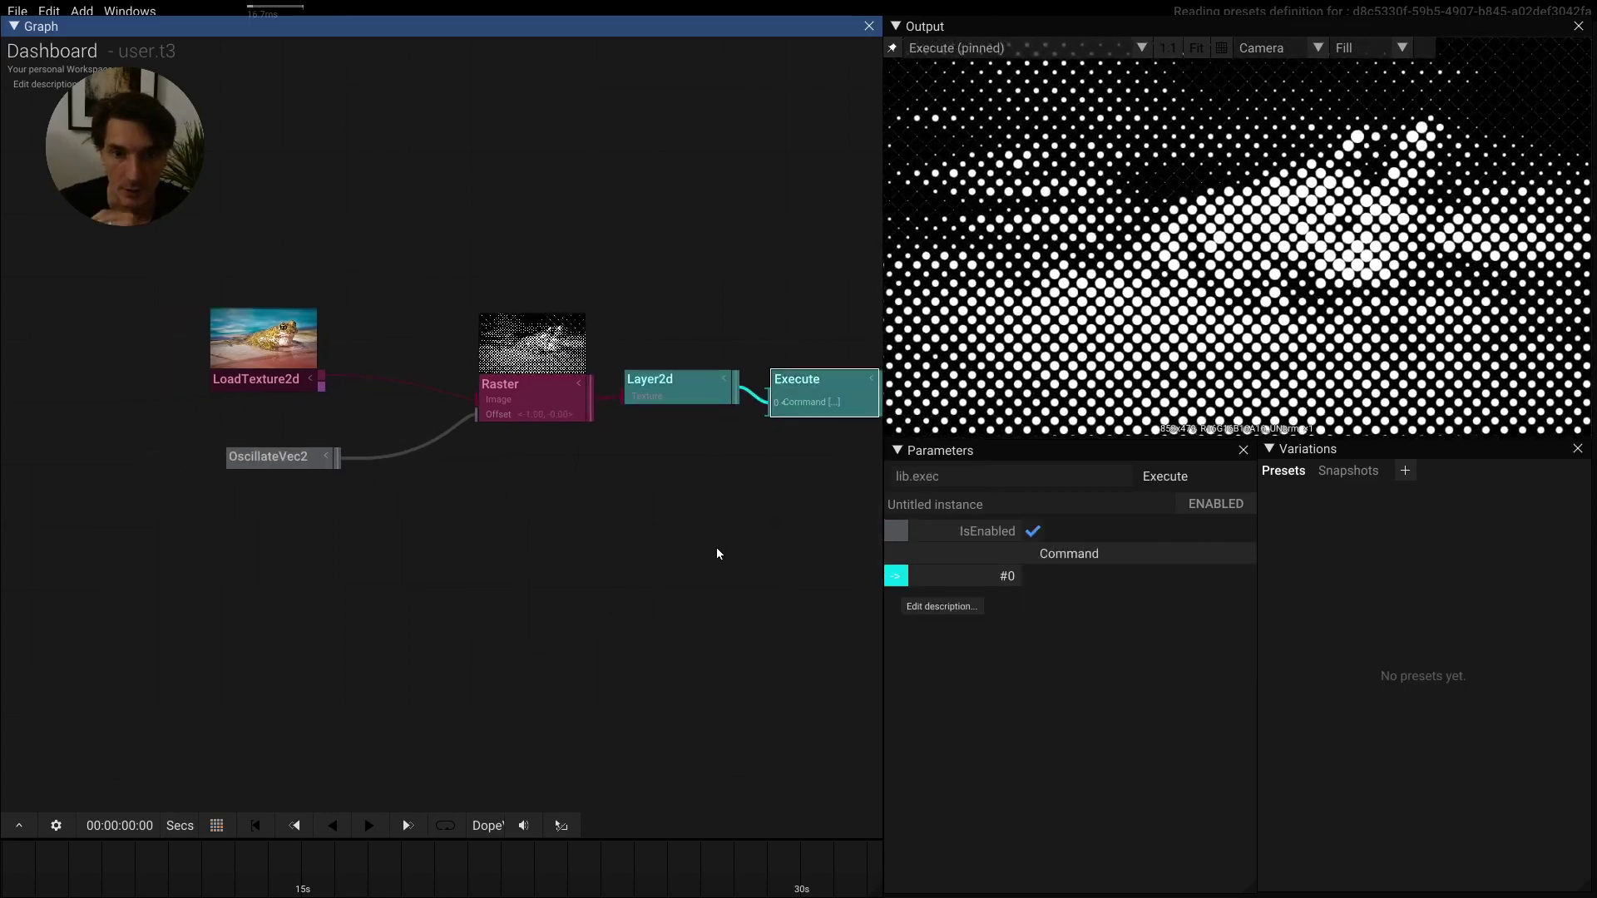
# Step: Duplicate the Raster below the original and feed its Image from LoadTexture2d and its Offset from OscillateVec2
pyautogui.click(686, 402)
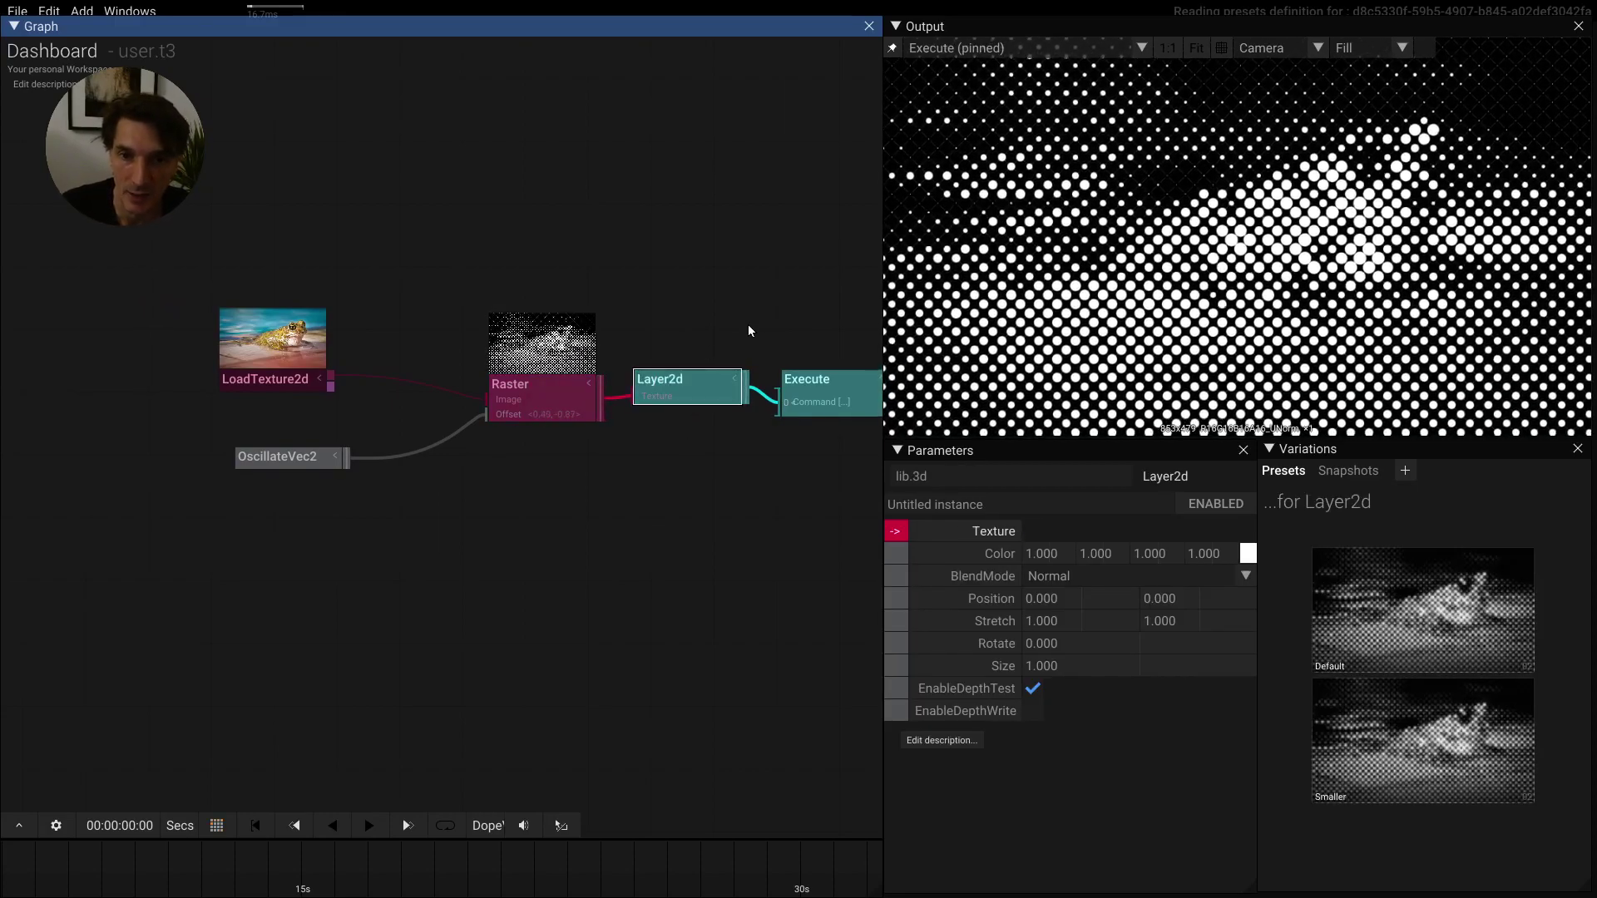
pyautogui.click(527, 364)
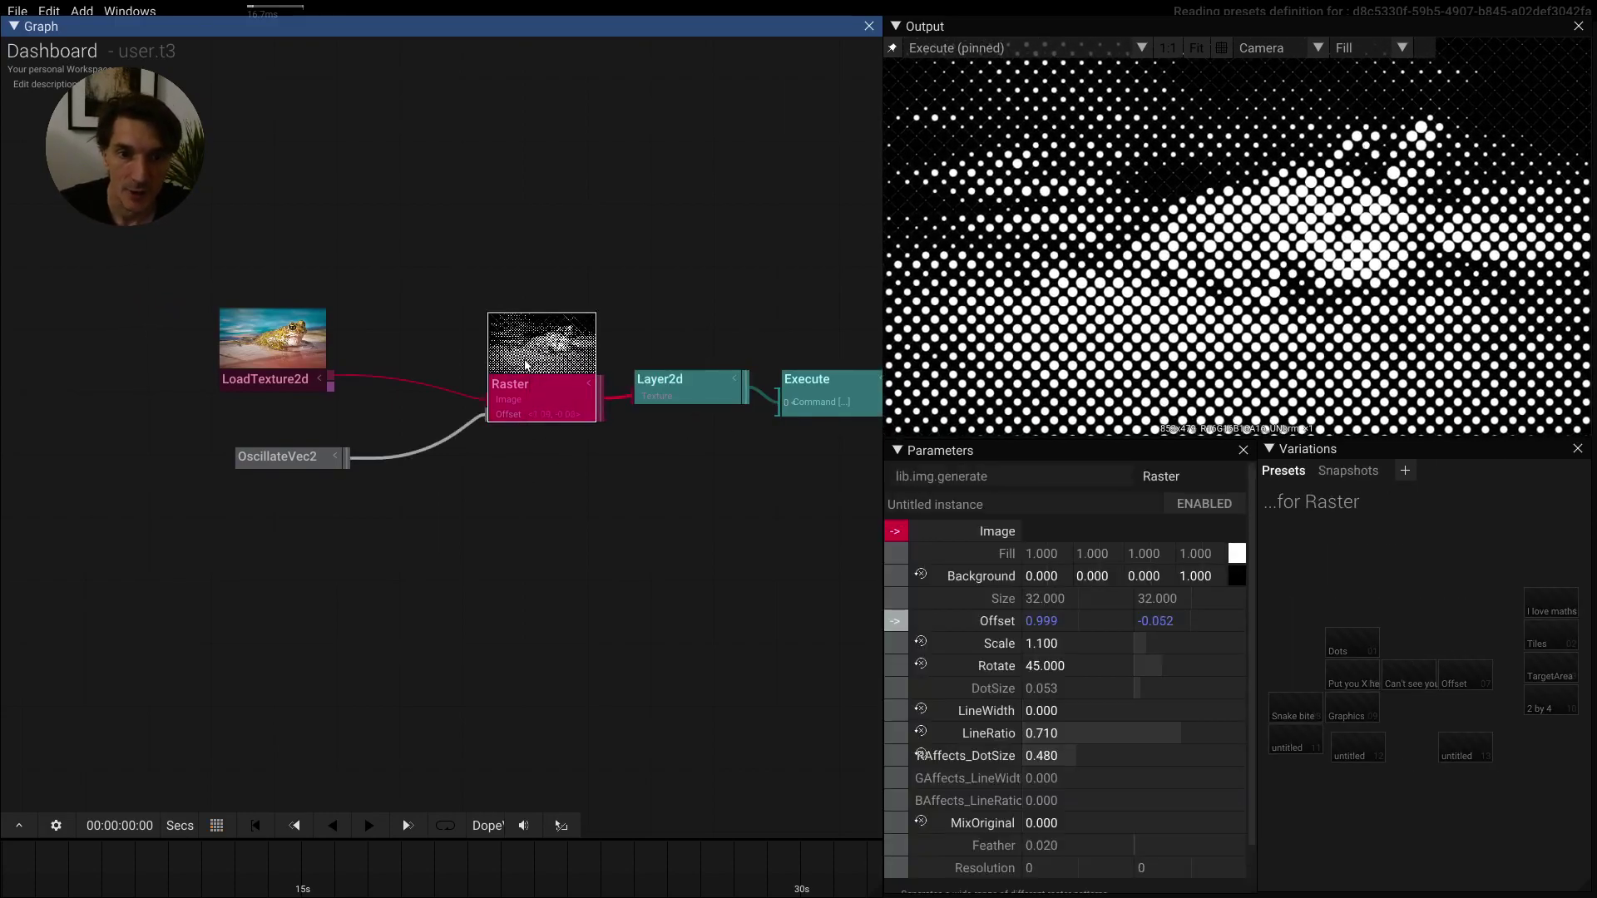
pyautogui.hotkey('ctrl', 'd')
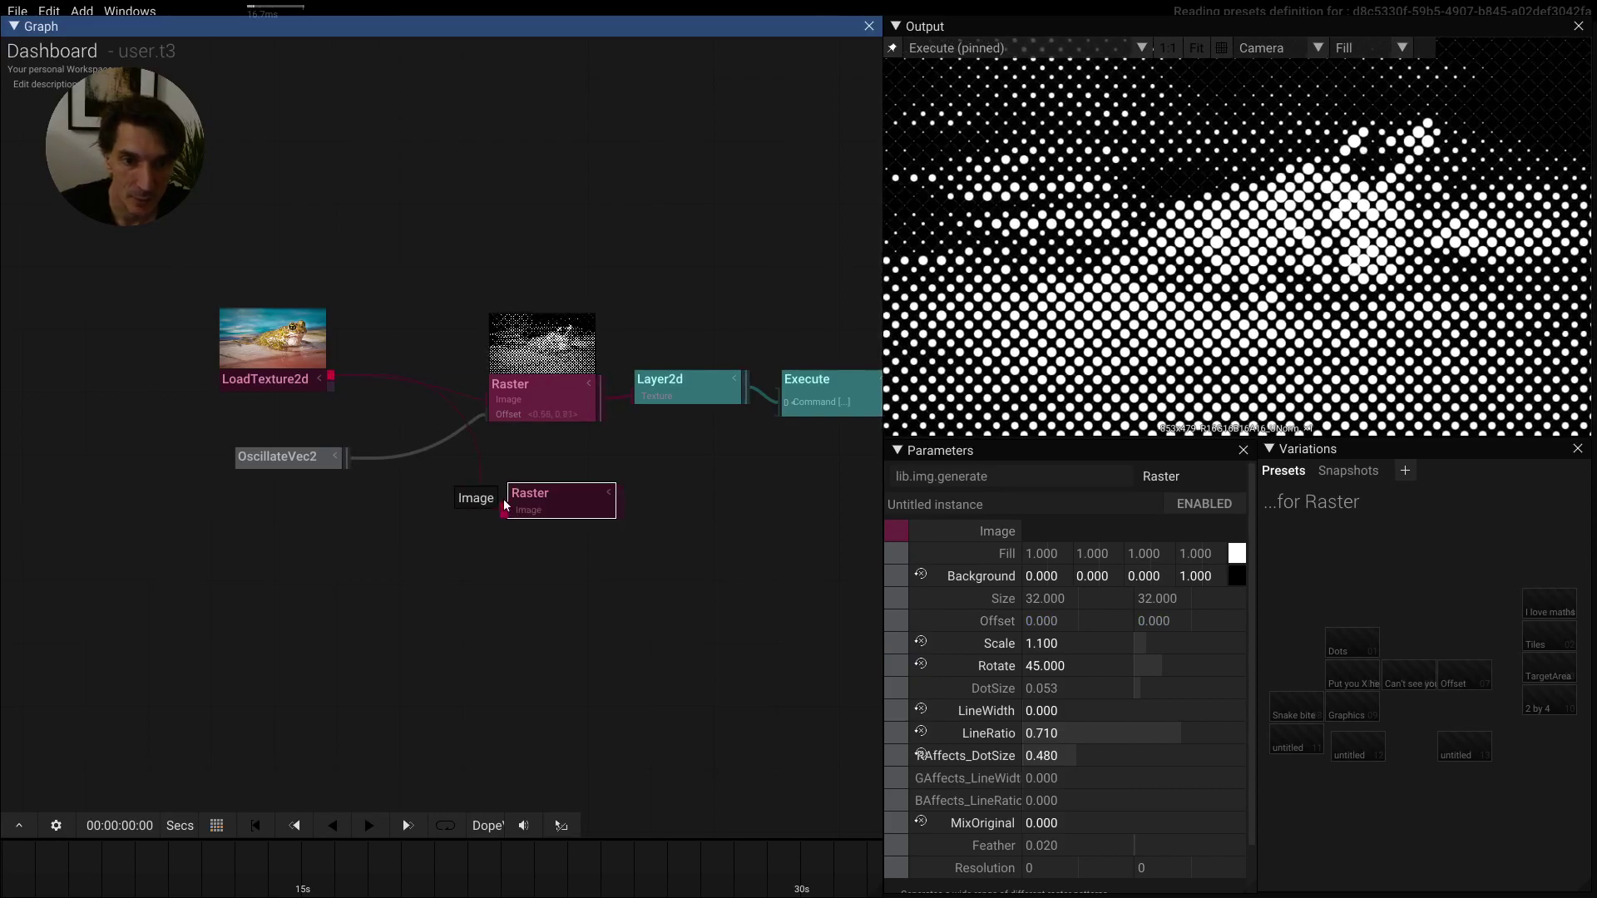
pyautogui.moveTo(583, 509); pyautogui.dragTo(512, 529)
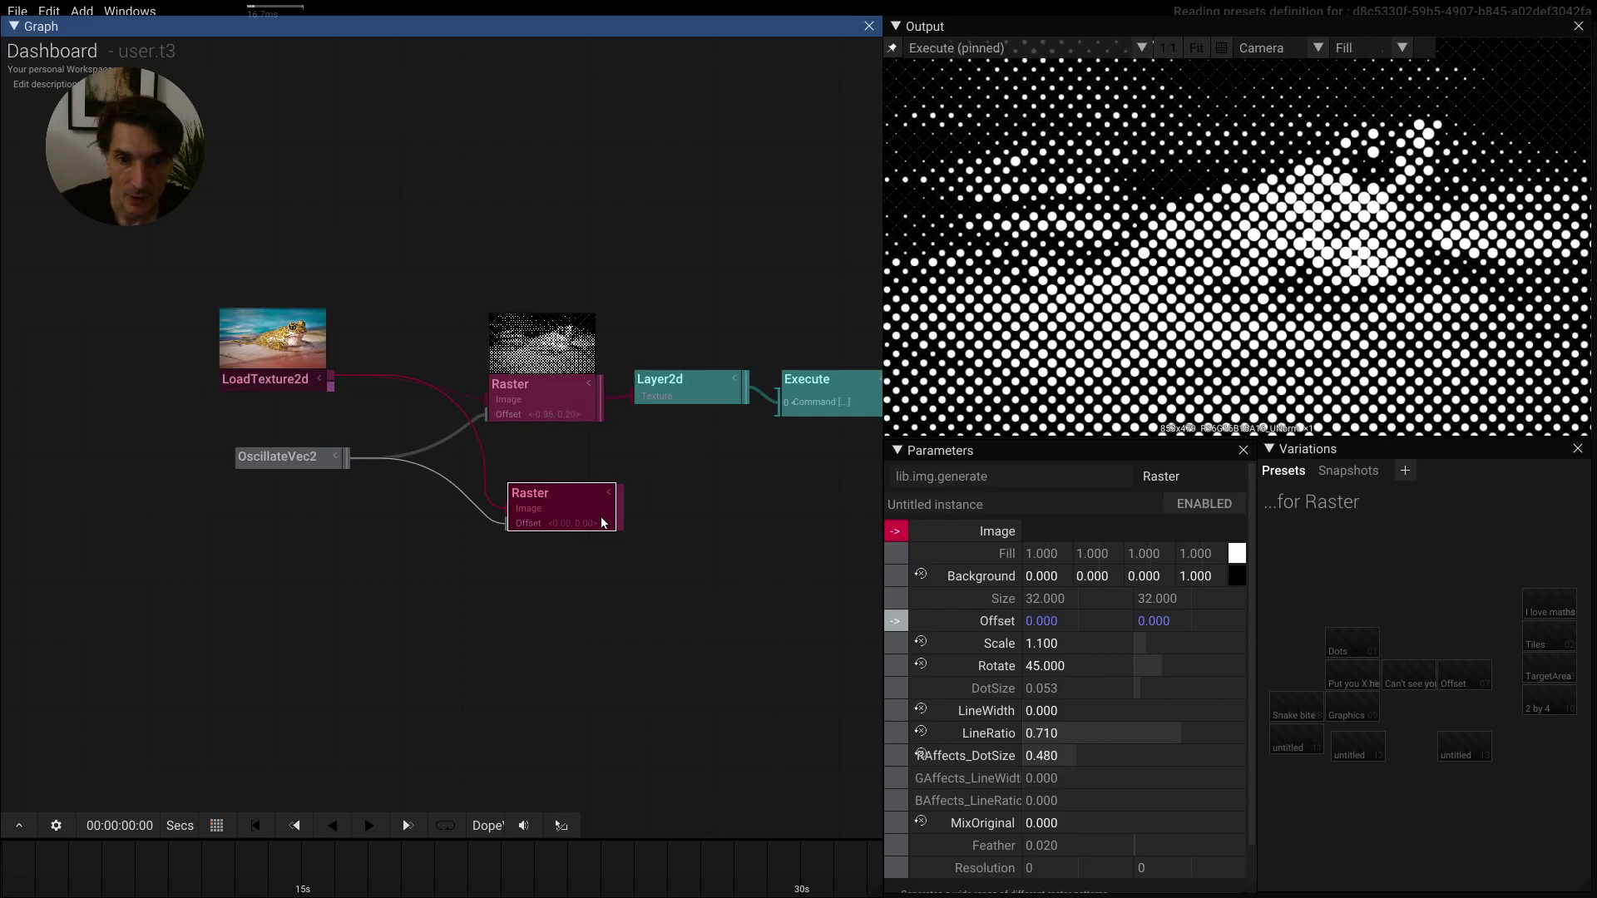
# Step: Duplicate the Layer2d, connect it between the second Raster and Execute, and align this pair beneath the first one
pyautogui.click(665, 385)
pyautogui.hotkey('ctrl', 'd')
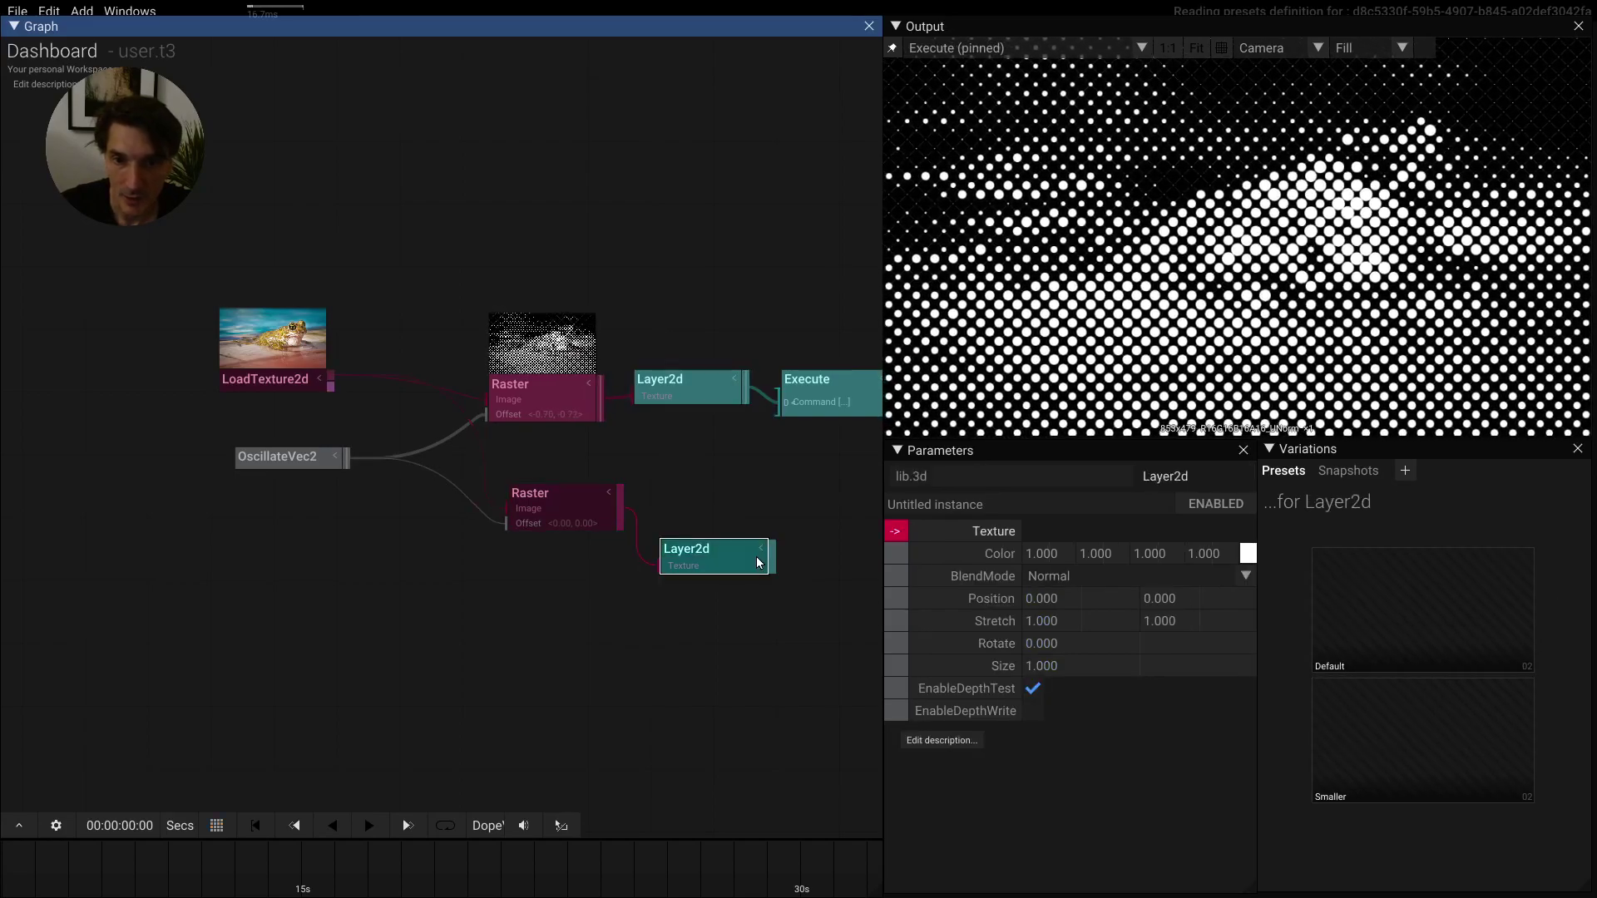
pyautogui.moveTo(780, 425); pyautogui.dragTo(778, 420)
pyautogui.moveTo(713, 565); pyautogui.dragTo(709, 509)
pyautogui.moveTo(548, 557); pyautogui.dragTo(643, 516)
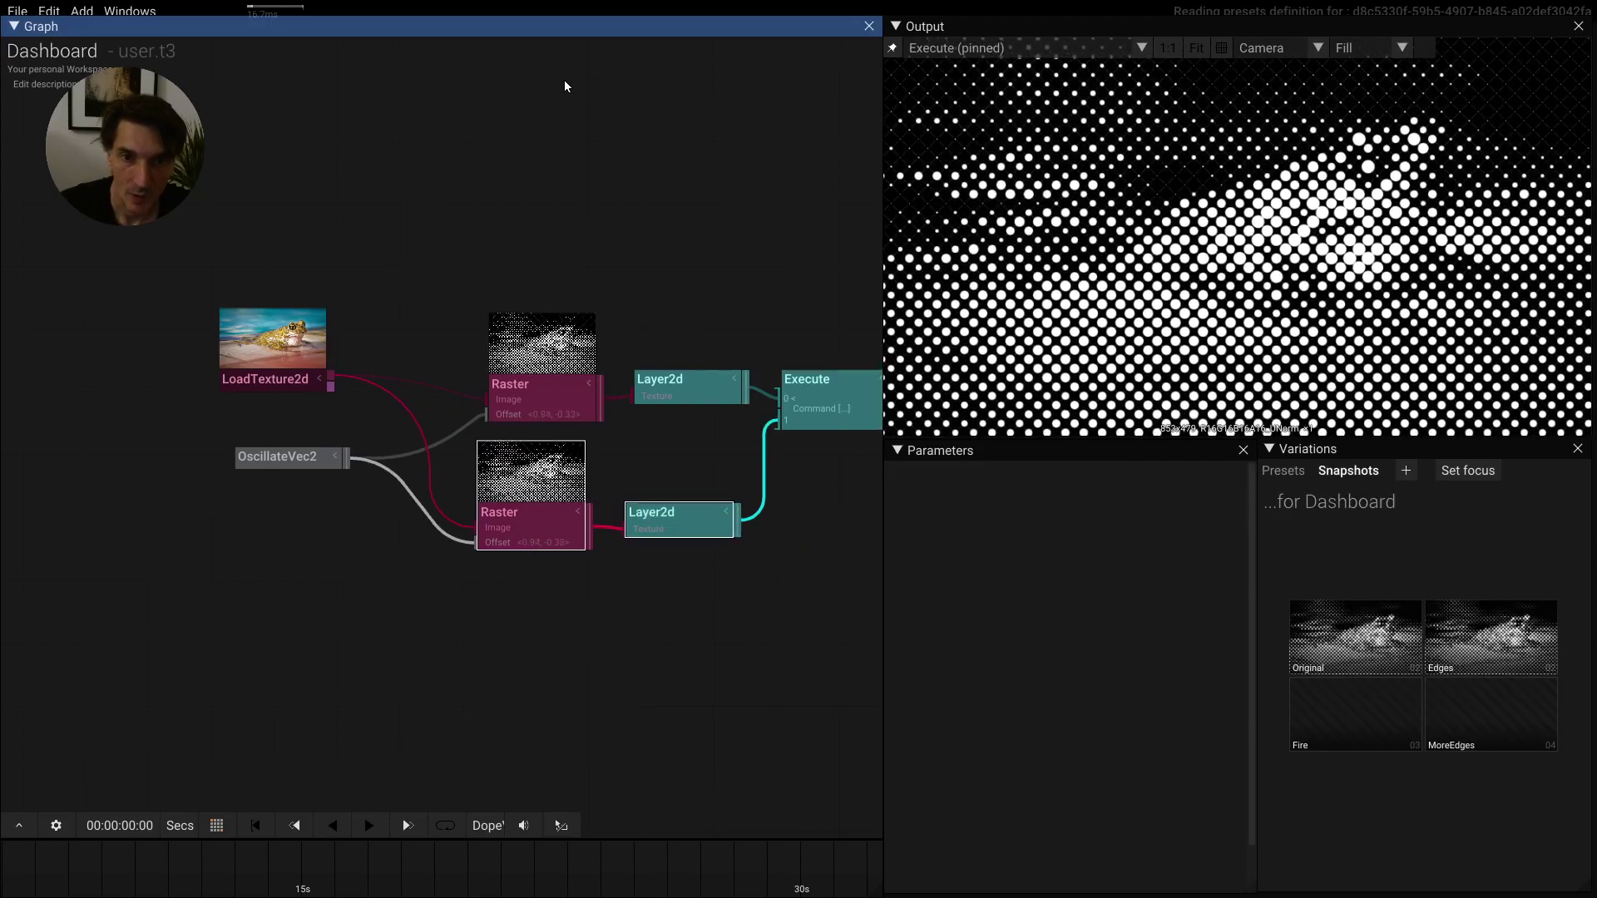
# Step: Duplicate both Raster and Layer2d pairs, and delete the lower of the two copied pairs
pyautogui.moveTo(513, 177); pyautogui.dragTo(745, 585)
pyautogui.hotkey('ctrl', 'd')
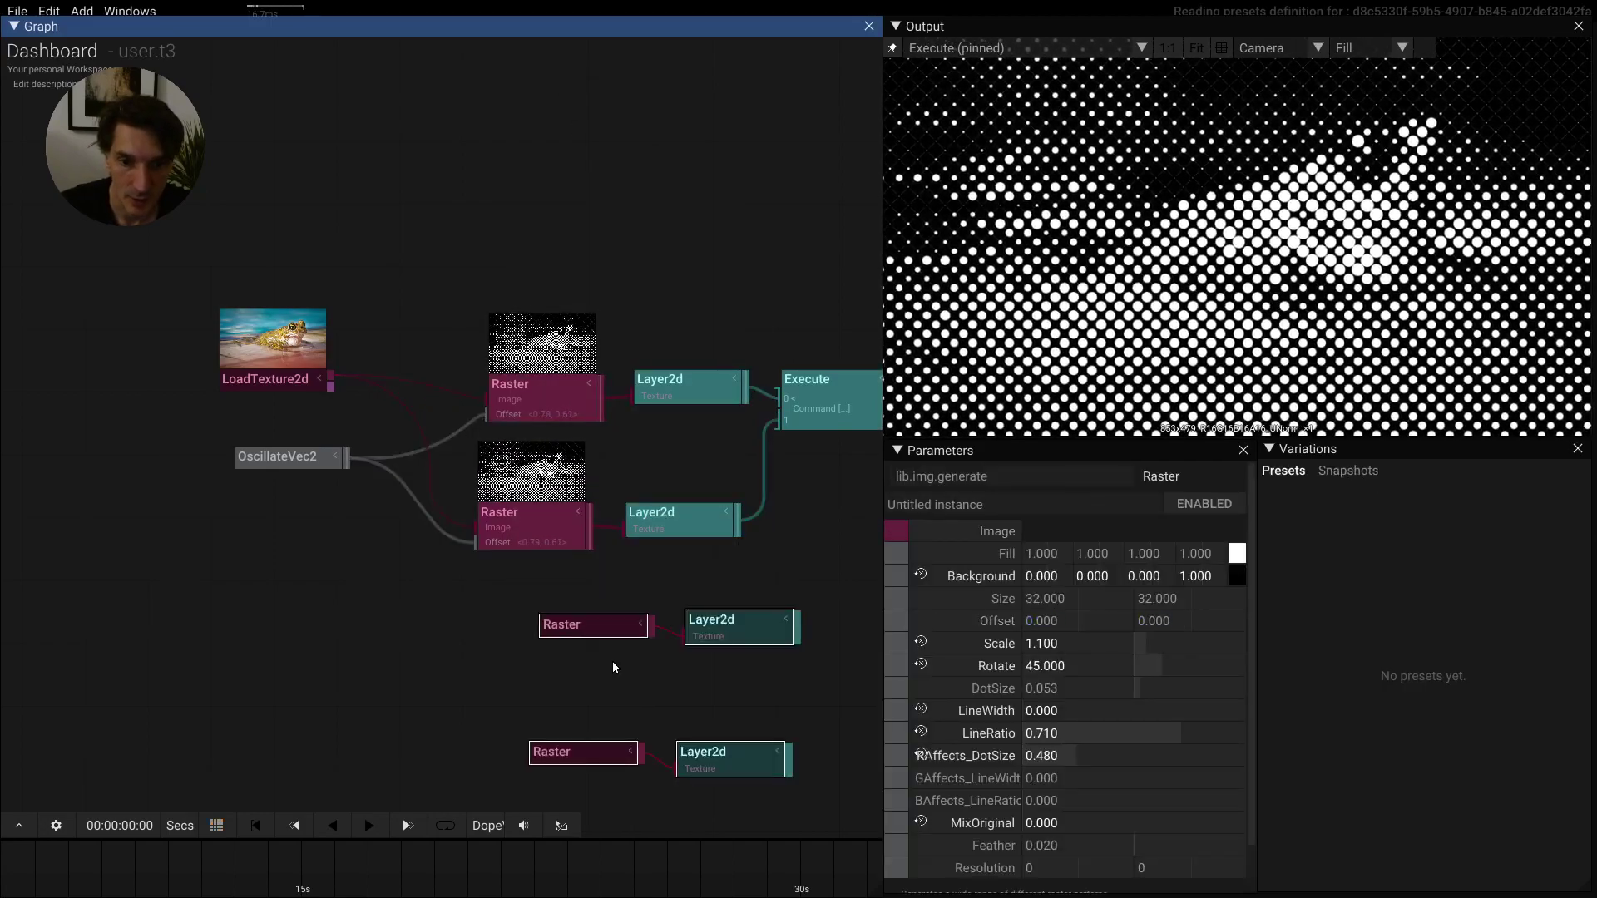
pyautogui.moveTo(498, 696); pyautogui.dragTo(785, 796)
pyautogui.press('Delete')
pyautogui.click(637, 680)
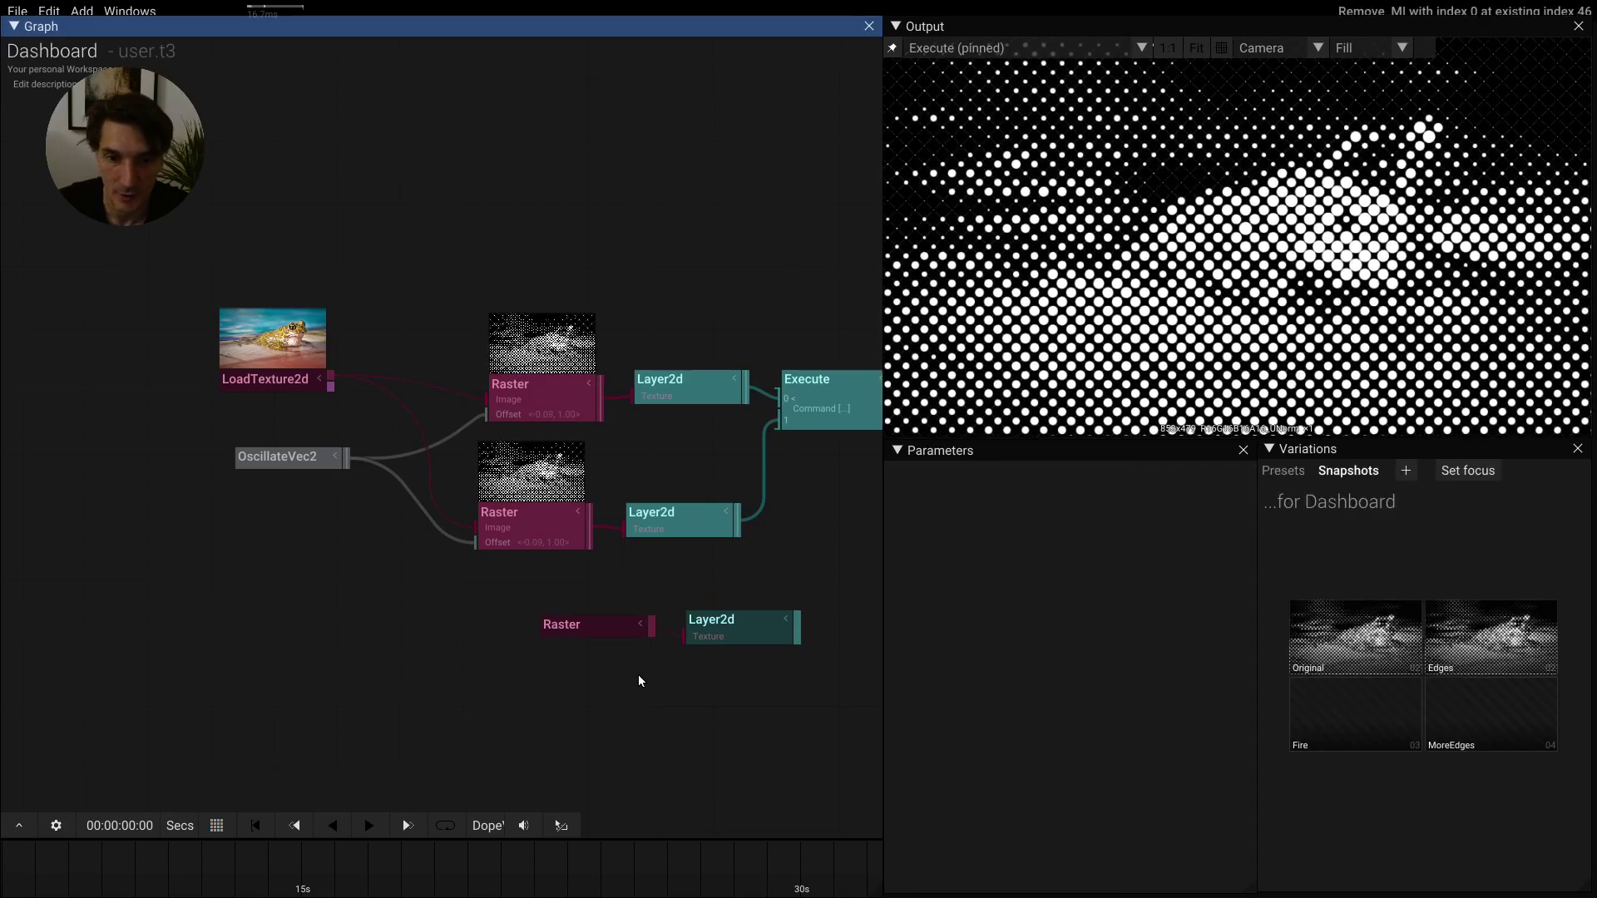
# Step: Place the third pair below the others, wire its Layer2d into Execute, and feed its Raster from OscillateVec2 and LoadTexture2d
pyautogui.moveTo(593, 677); pyautogui.dragTo(749, 621)
pyautogui.moveTo(730, 625); pyautogui.dragTo(779, 429)
pyautogui.click(717, 587)
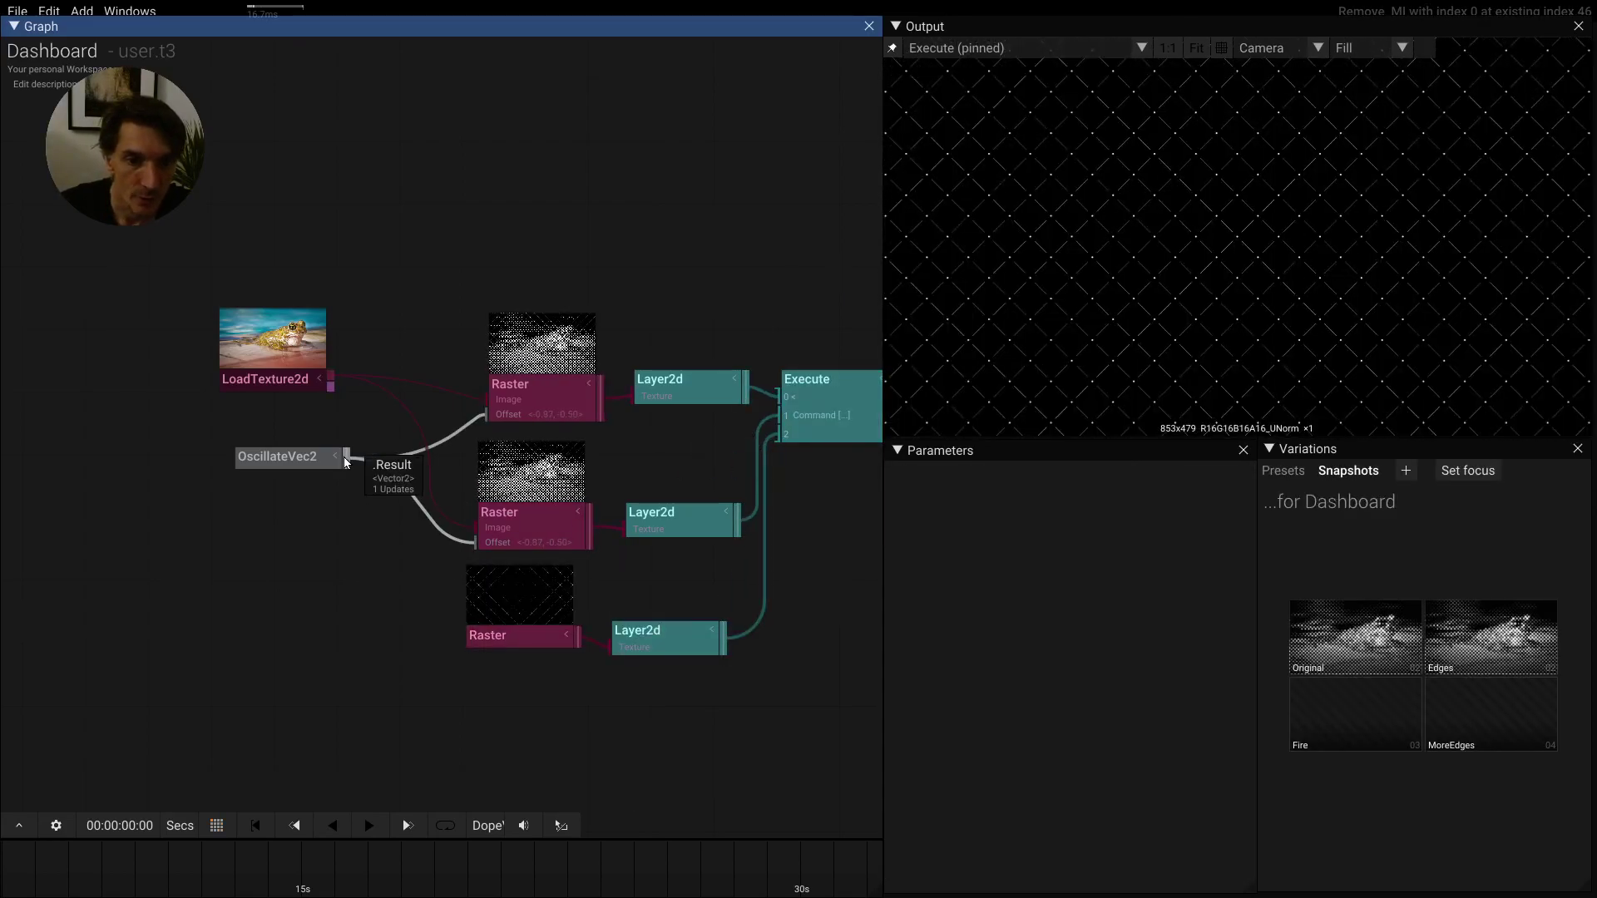
pyautogui.moveTo(345, 460); pyautogui.dragTo(460, 665)
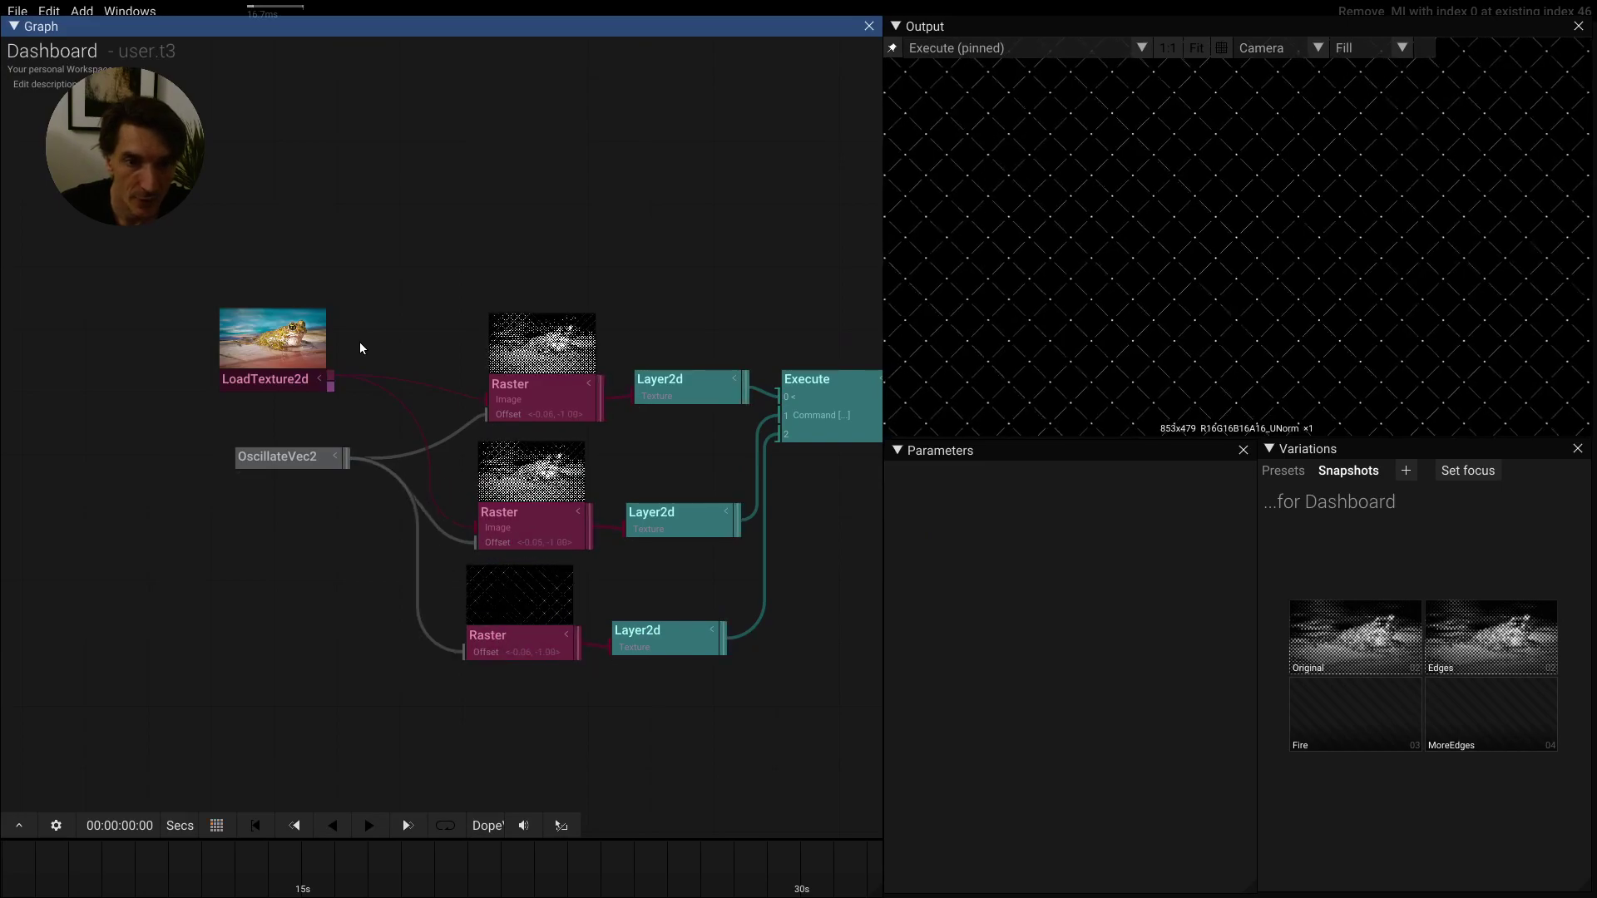
pyautogui.moveTo(333, 380); pyautogui.dragTo(464, 650)
# Step: Set the first Layer2d's Color to magenta (1.000, 0.000, 0.882, 1.000)
pyautogui.click(690, 384)
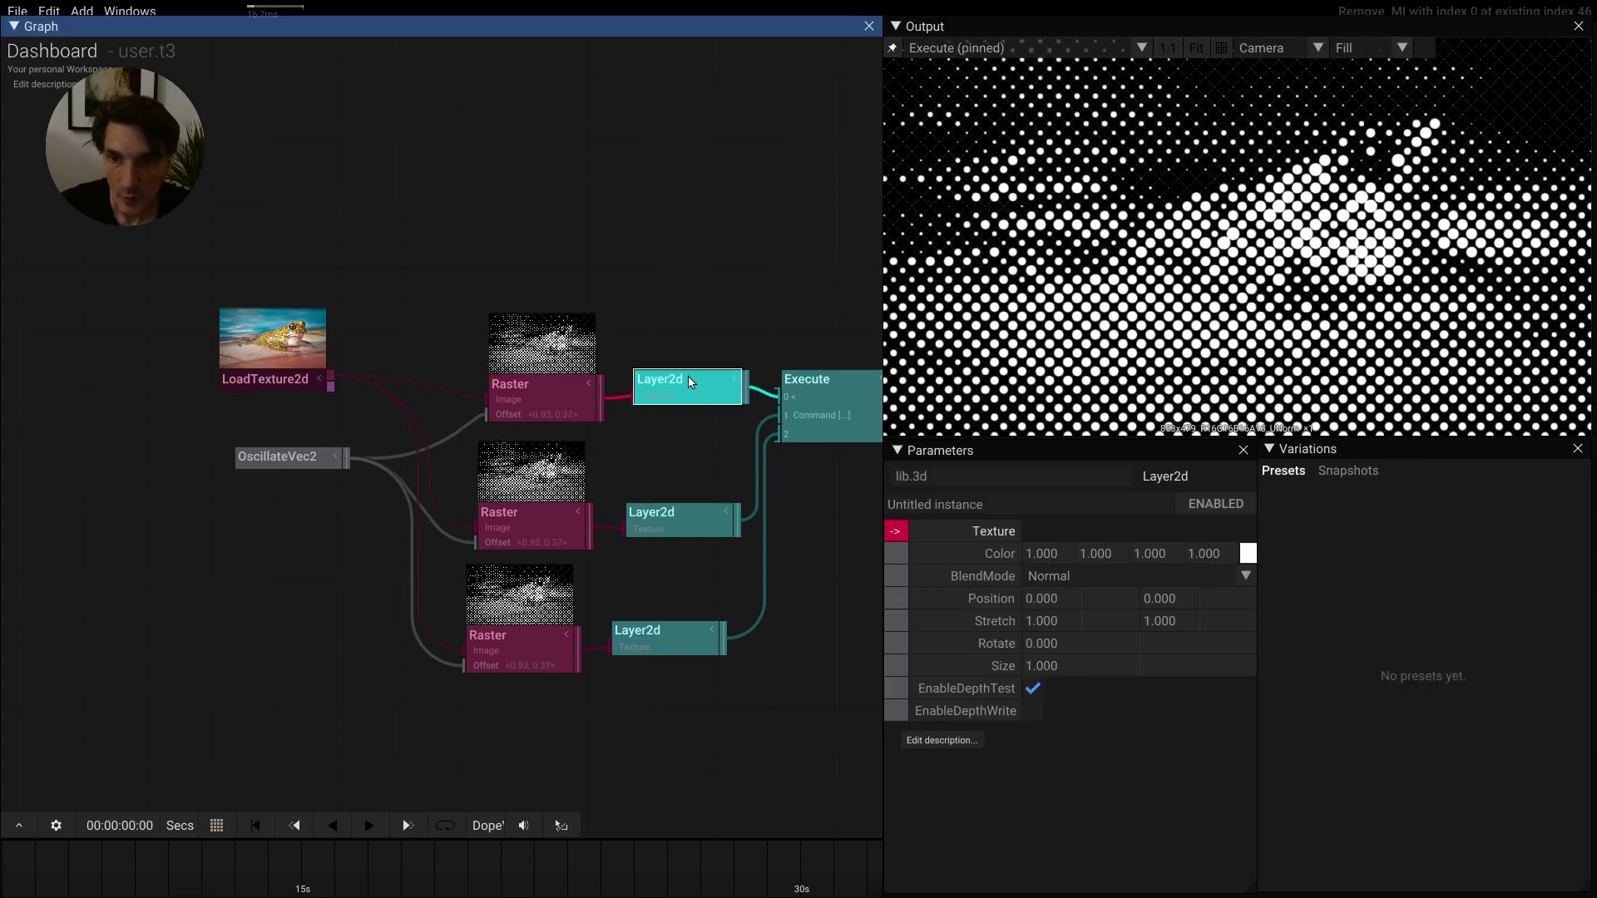
pyautogui.click(1247, 553)
pyautogui.moveTo(1338, 607)
pyautogui.mouseDown()
pyautogui.moveTo(1340, 636)
pyautogui.moveTo(1368, 599)
pyautogui.moveTo(1416, 639)
pyautogui.moveTo(1434, 691)
pyautogui.mouseUp()
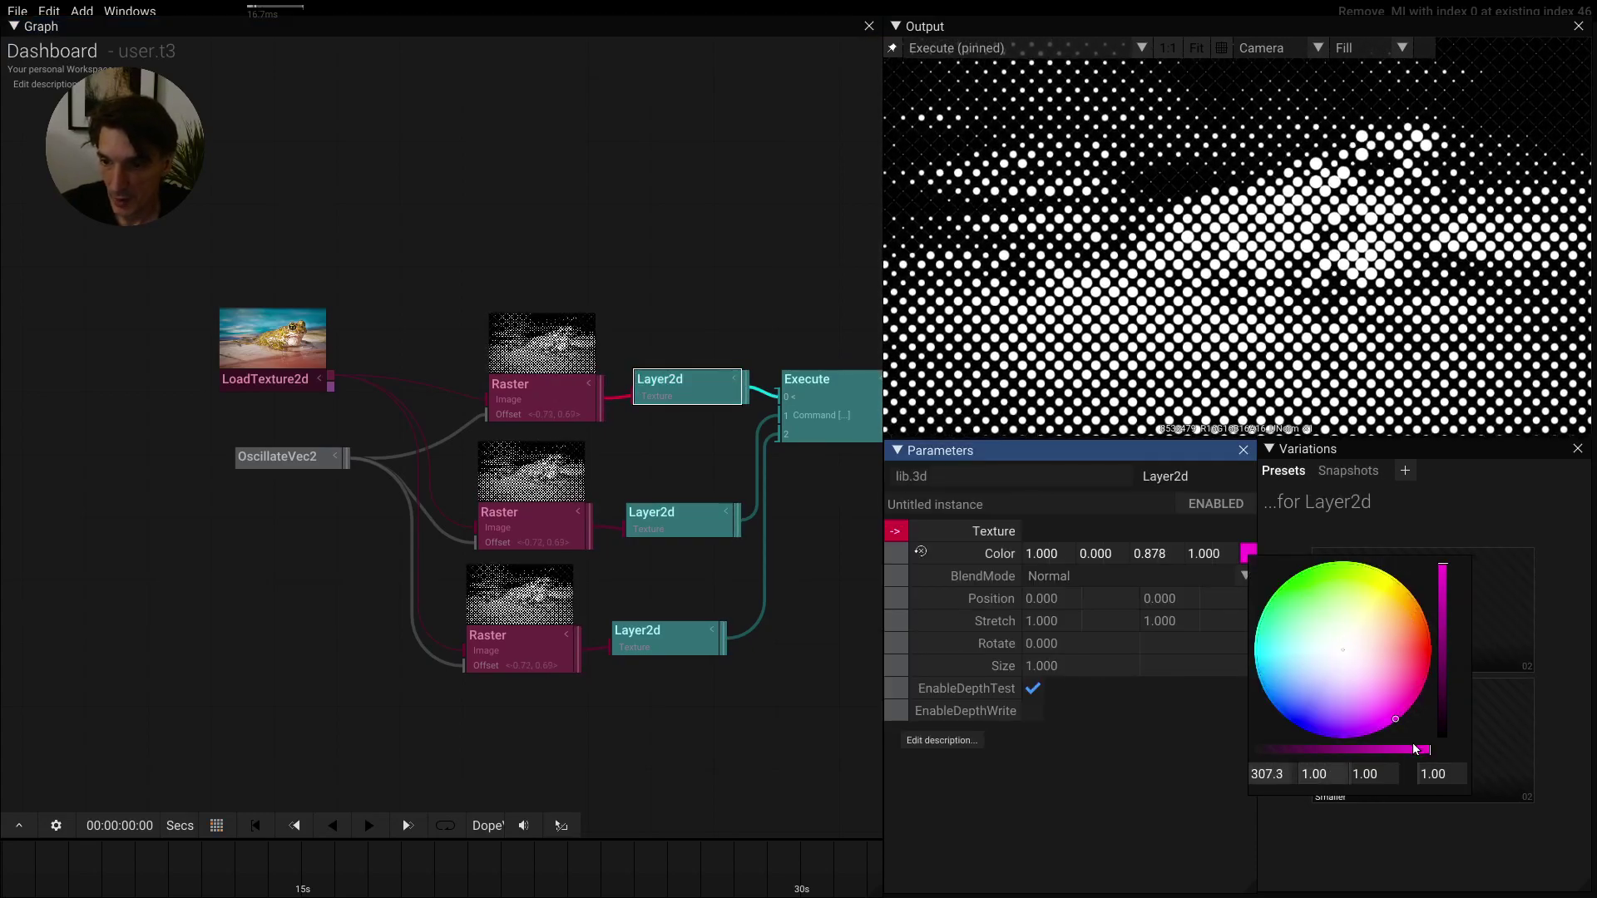
pyautogui.click(835, 453)
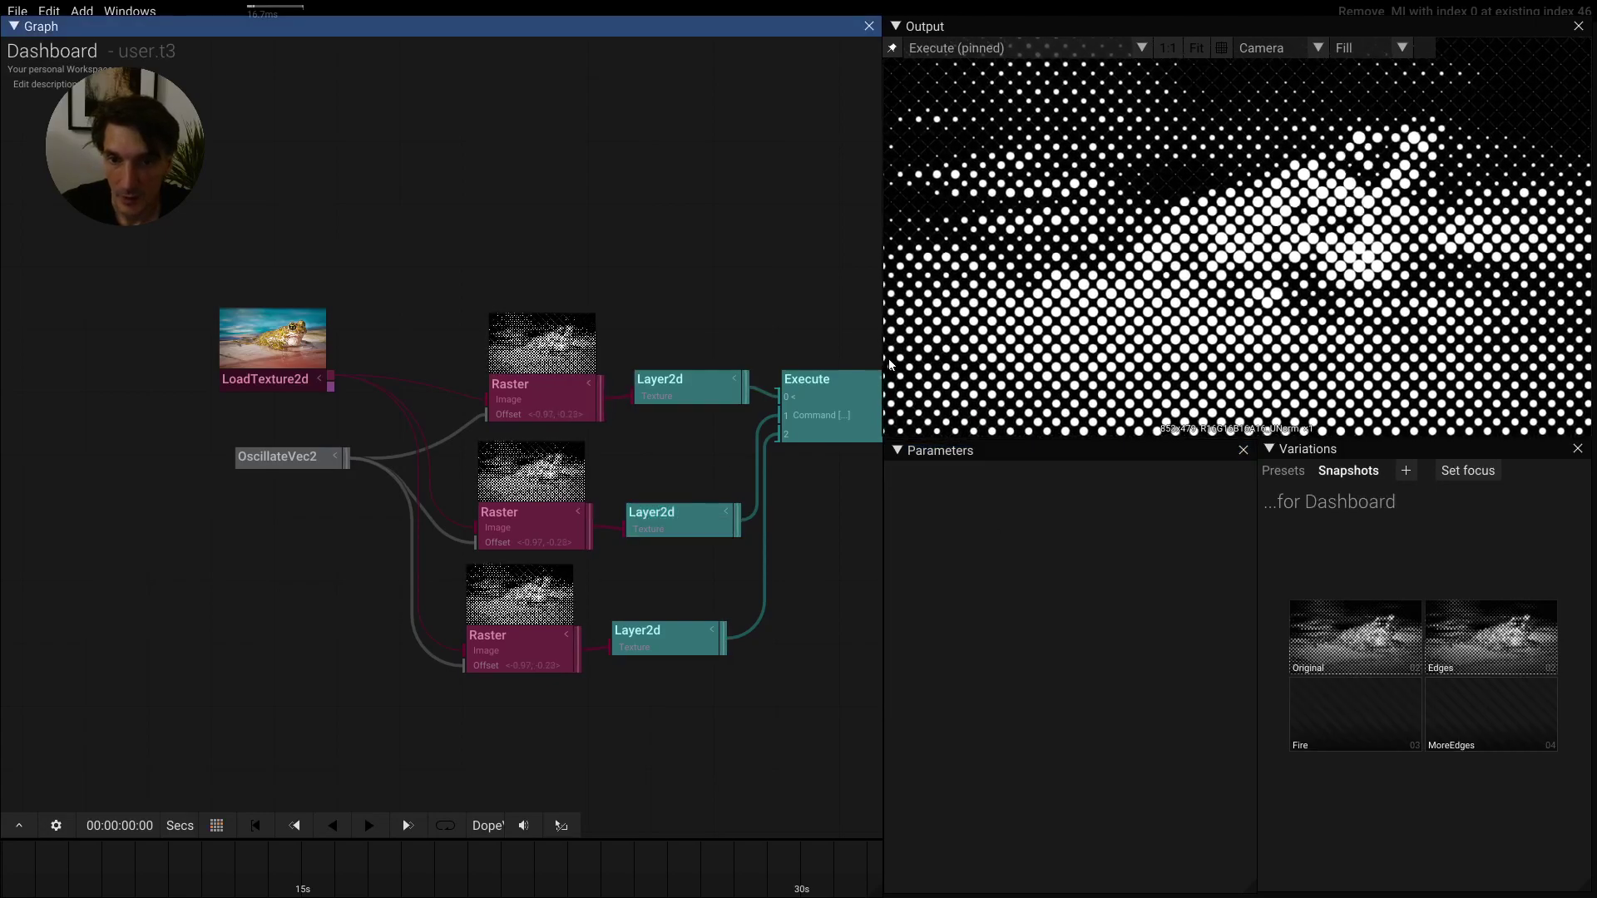
# Step: Select the Execute operator and re-pin it to the output view
pyautogui.click(852, 428)
pyautogui.click(893, 48)
pyautogui.click(894, 47)
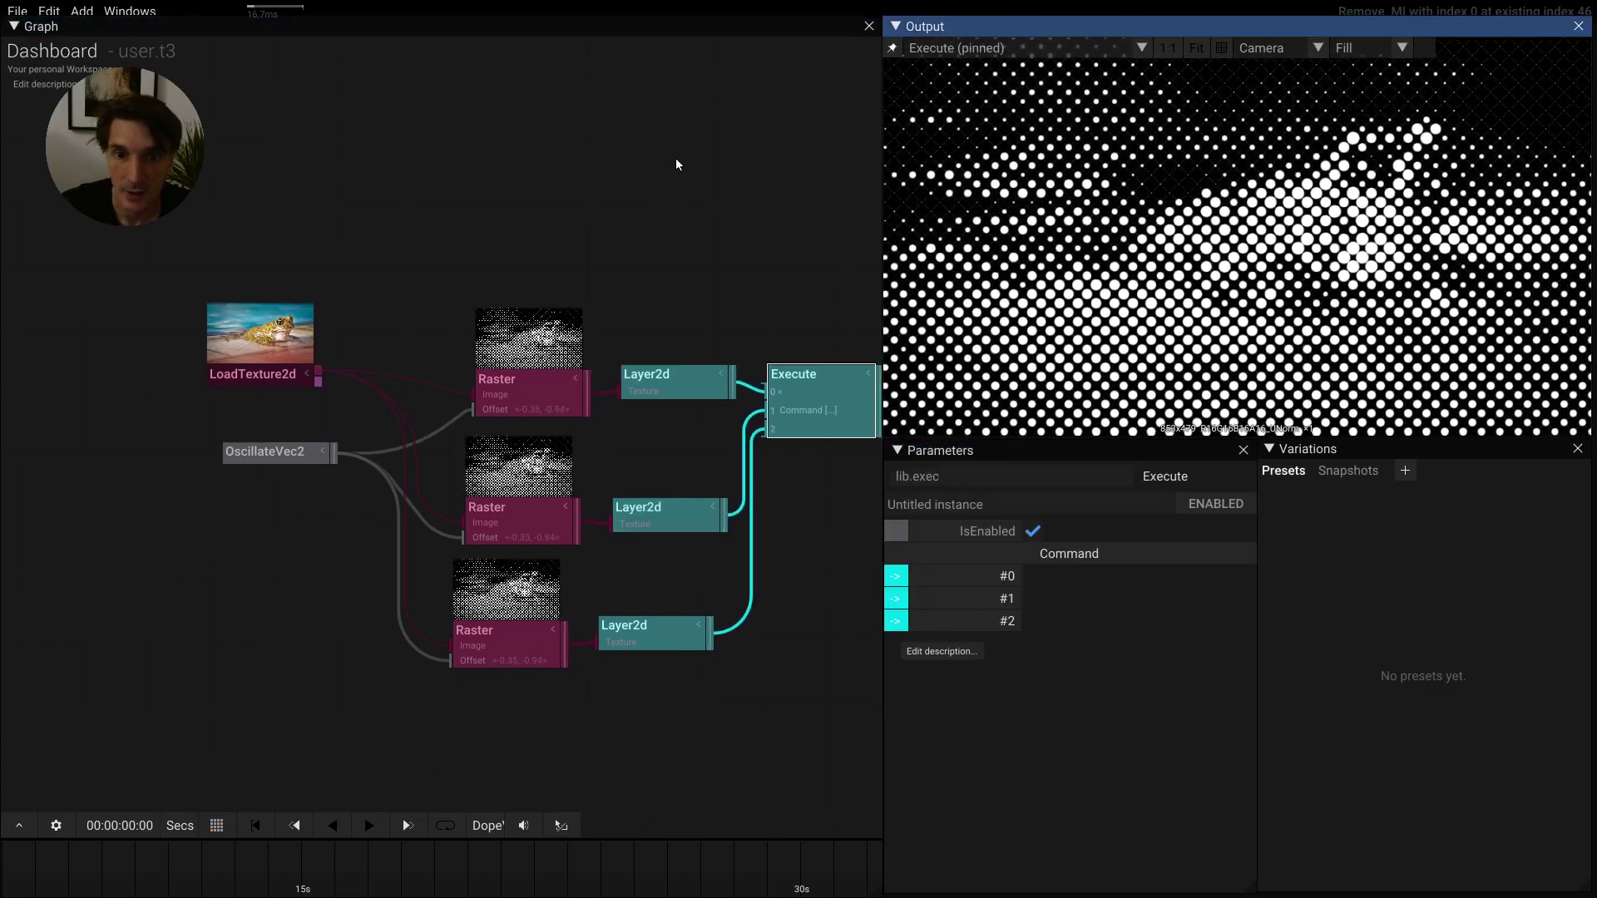
# Step: Set the first Layer2d's BlendMode to Additive
pyautogui.click(622, 376)
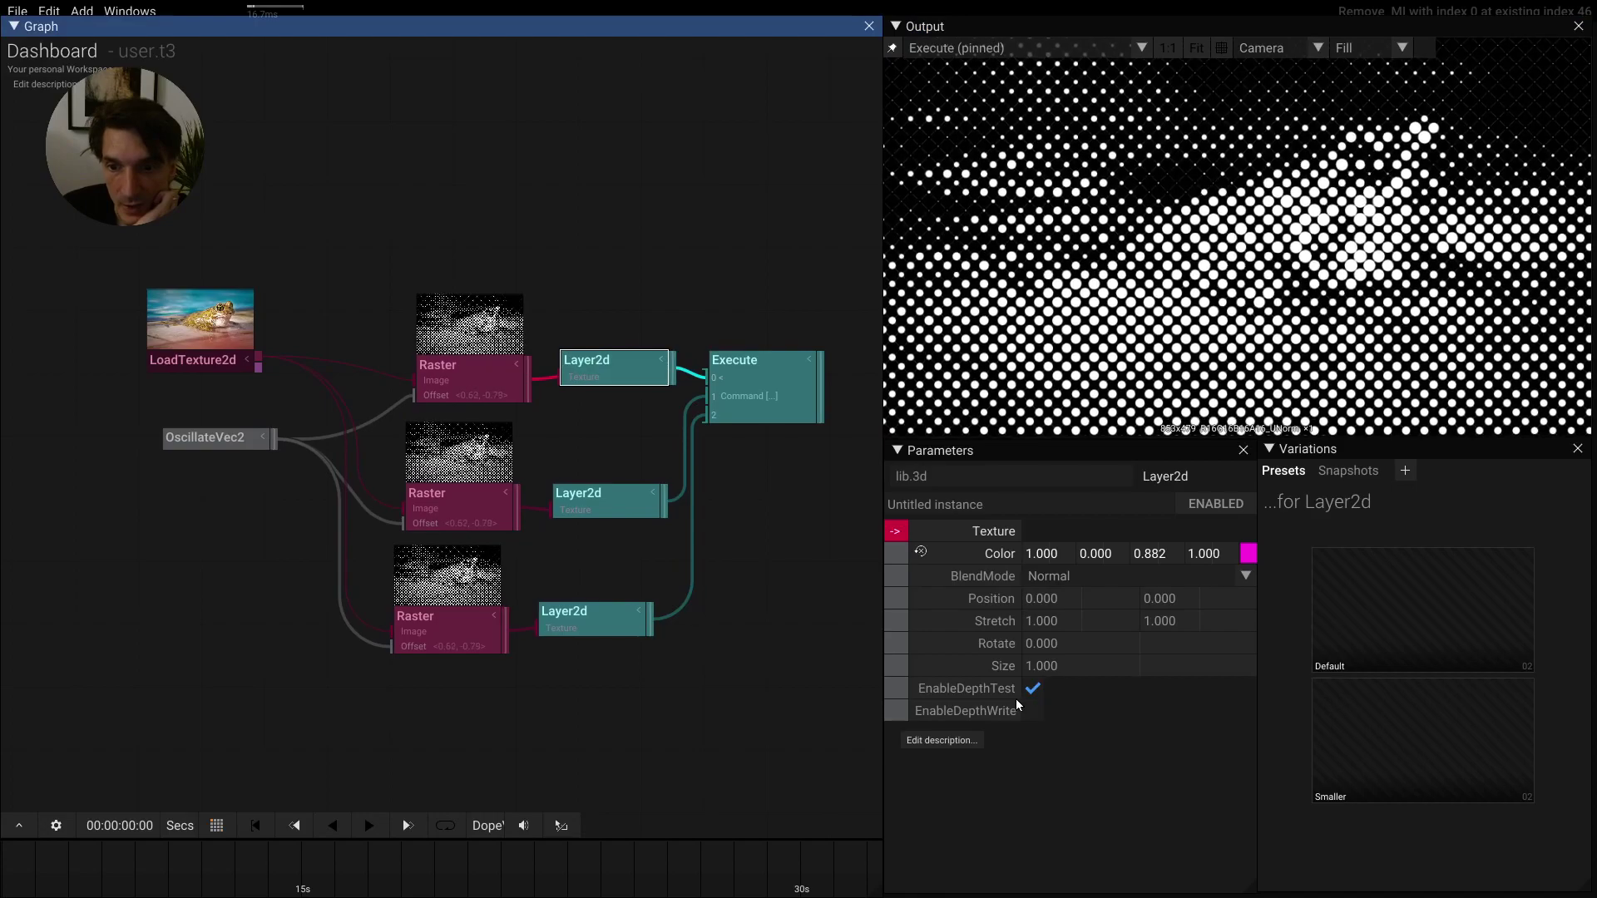
pyautogui.click(1058, 577)
pyautogui.click(1064, 611)
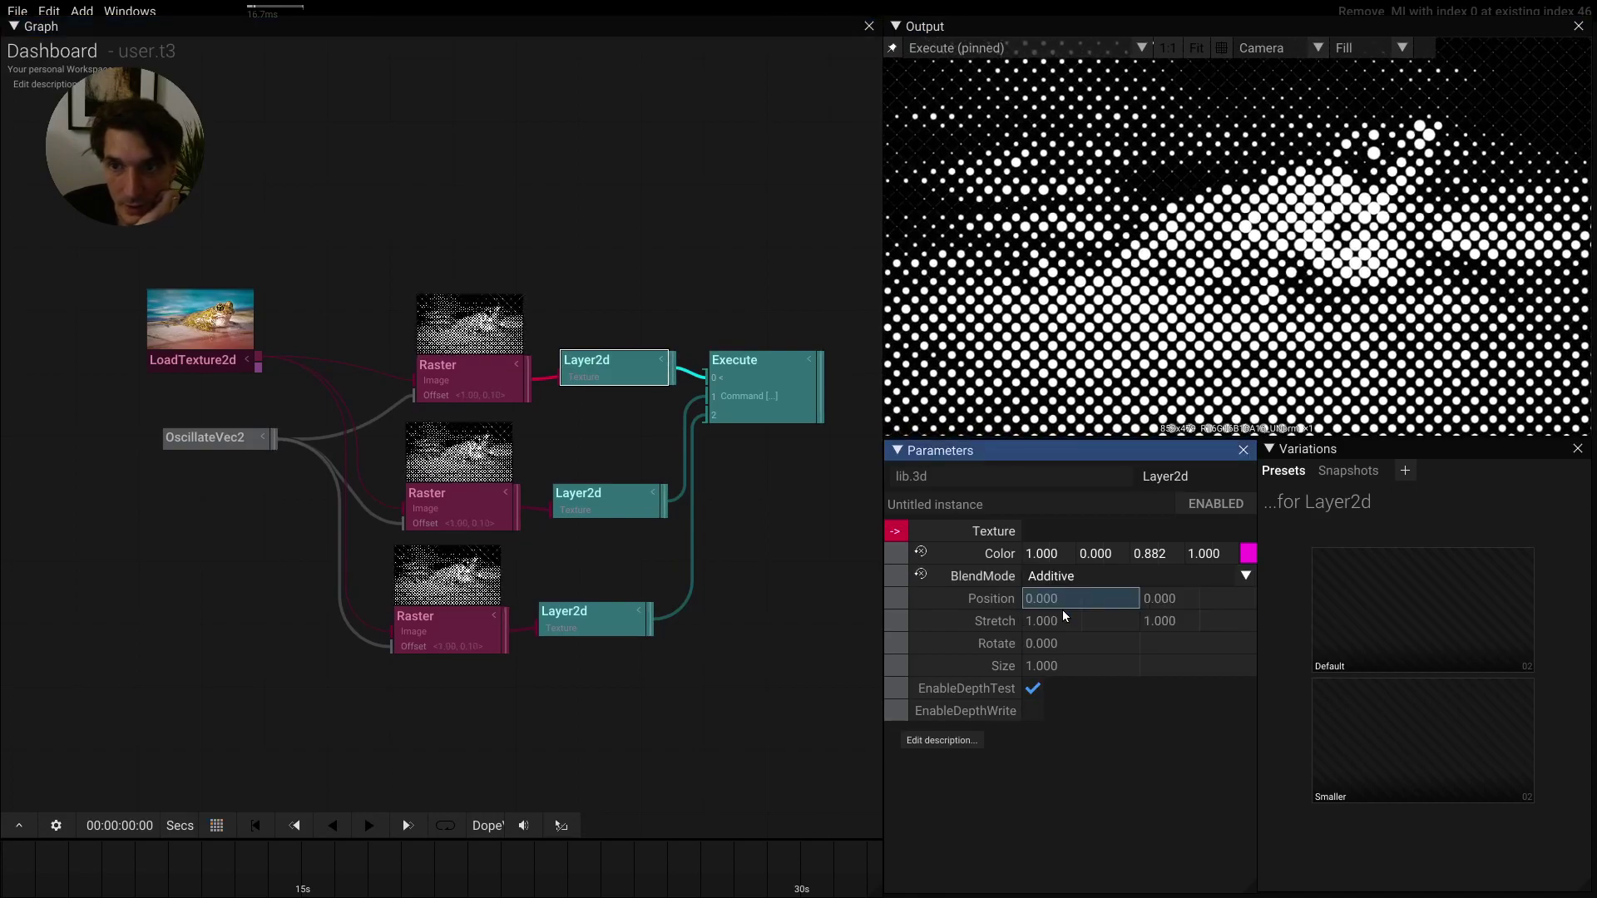
# Step: Set the BlendMode of the second and third Layer2d operators to Additive
pyautogui.click(595, 506)
pyautogui.click(1106, 579)
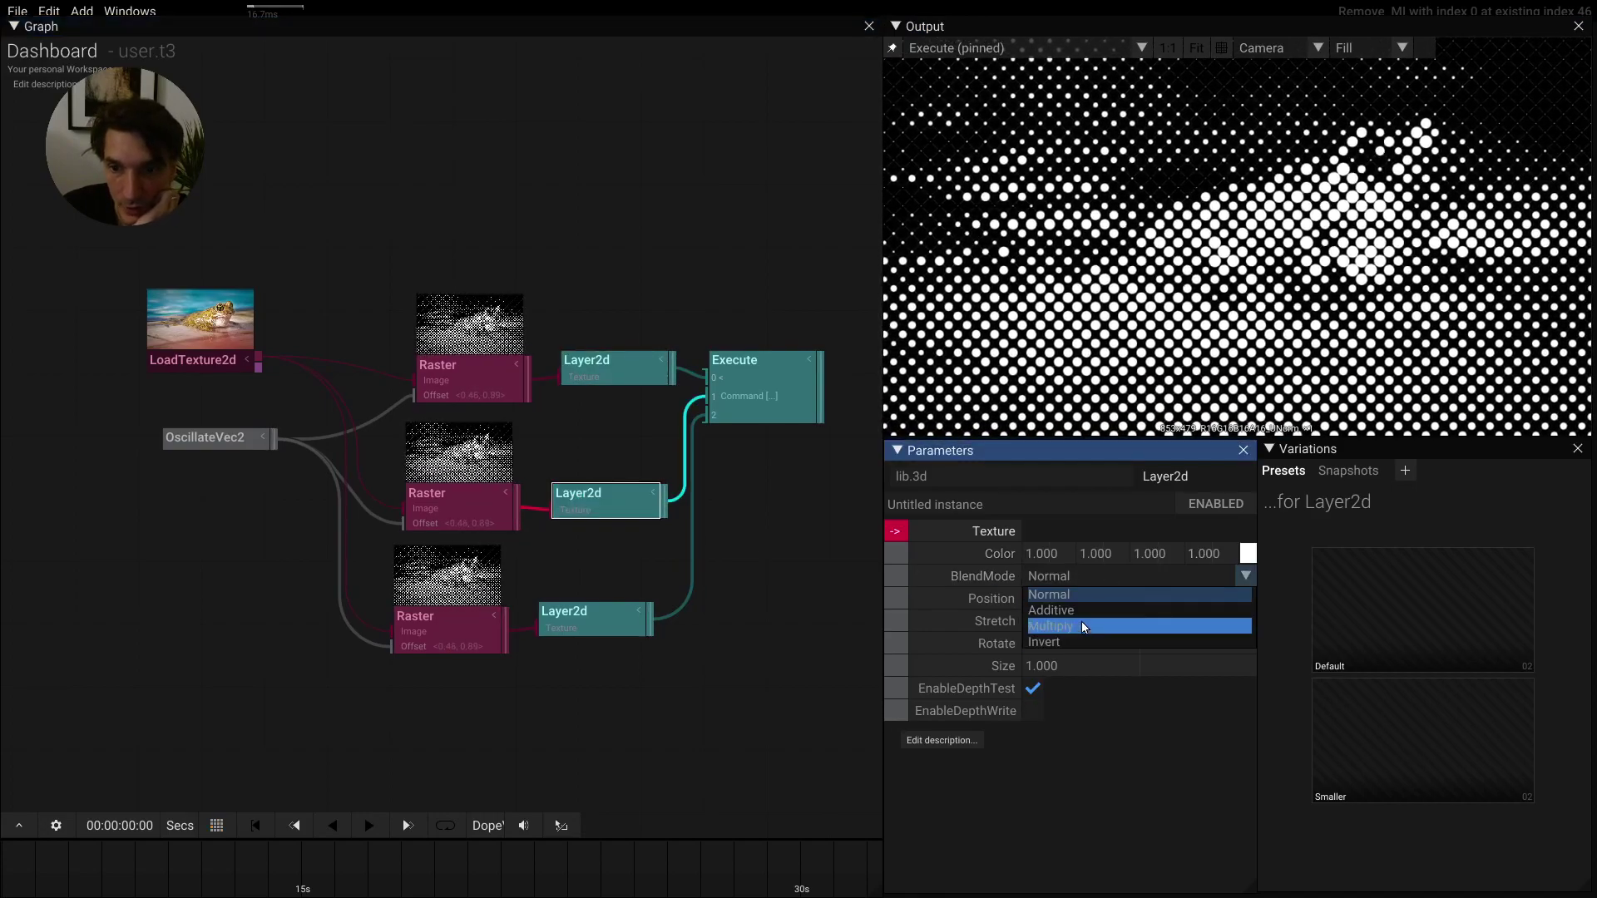
pyautogui.click(1079, 612)
pyautogui.click(591, 615)
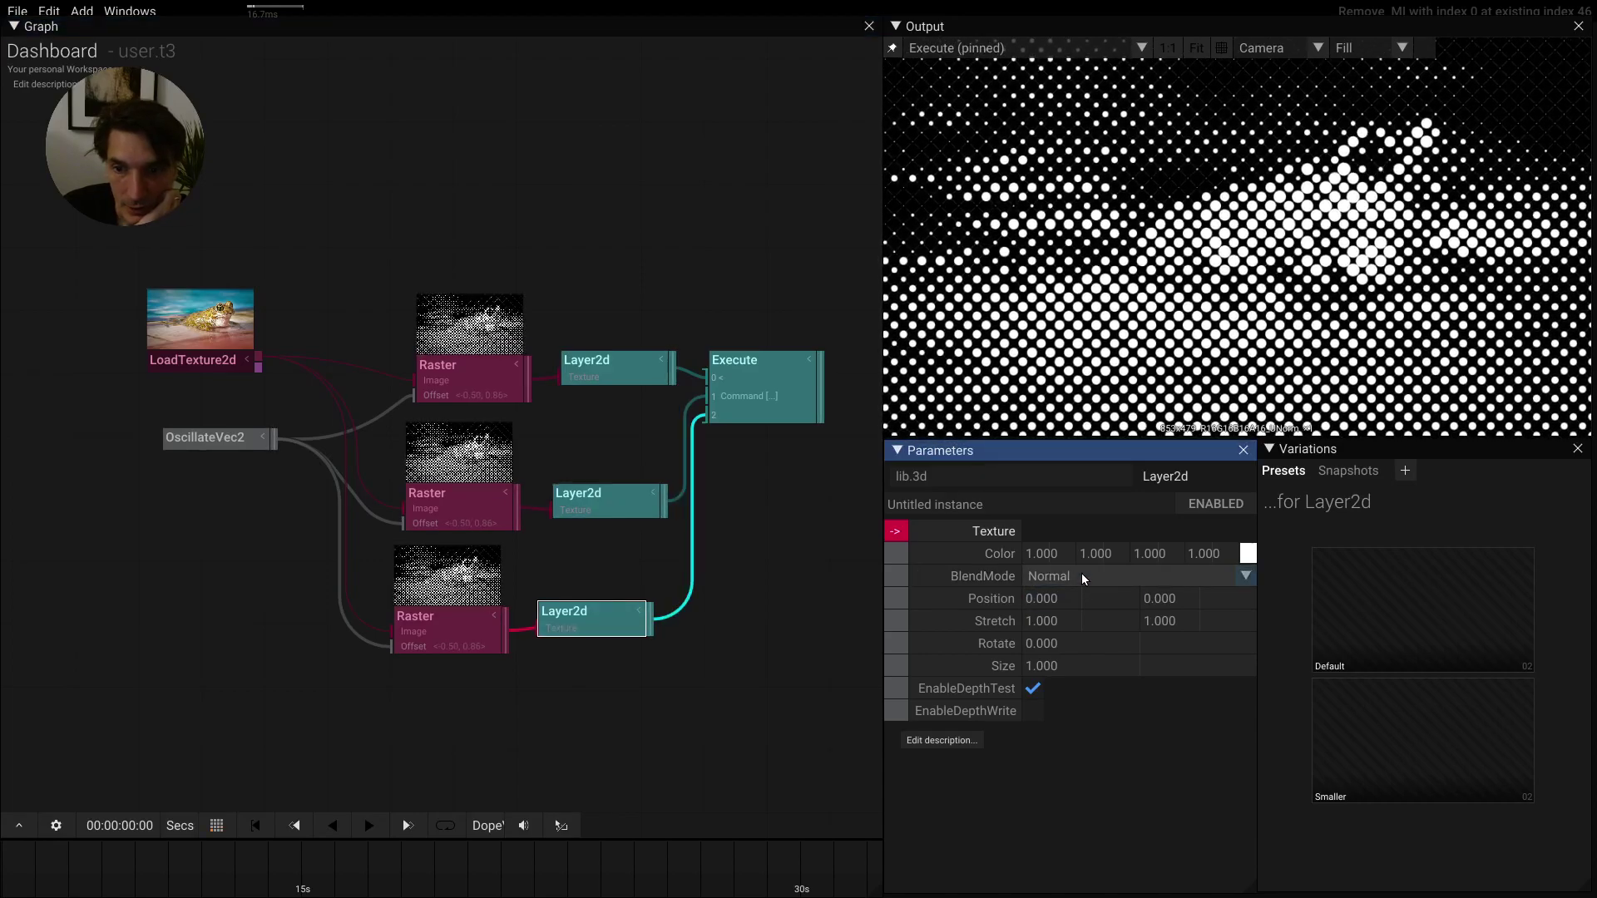
pyautogui.click(1081, 574)
pyautogui.click(1064, 612)
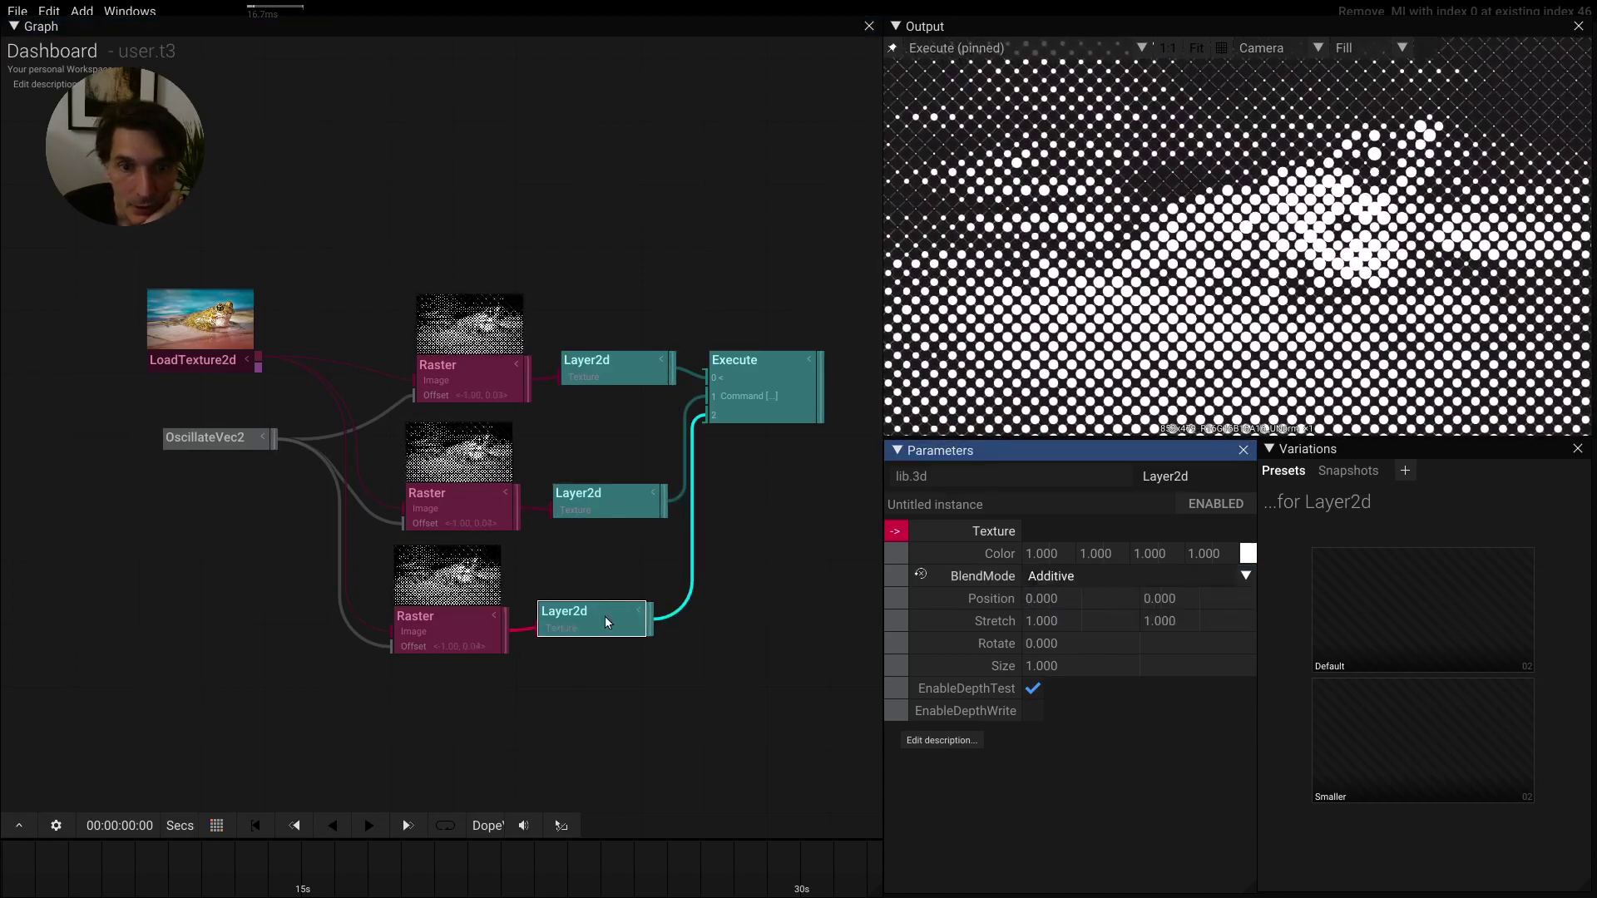
# Step: Set the second Layer2d's Color to orange (1.000, 0.610, 0.000, 1.000)
pyautogui.click(595, 499)
pyautogui.click(1248, 553)
pyautogui.moveTo(1347, 632); pyautogui.dragTo(1413, 594)
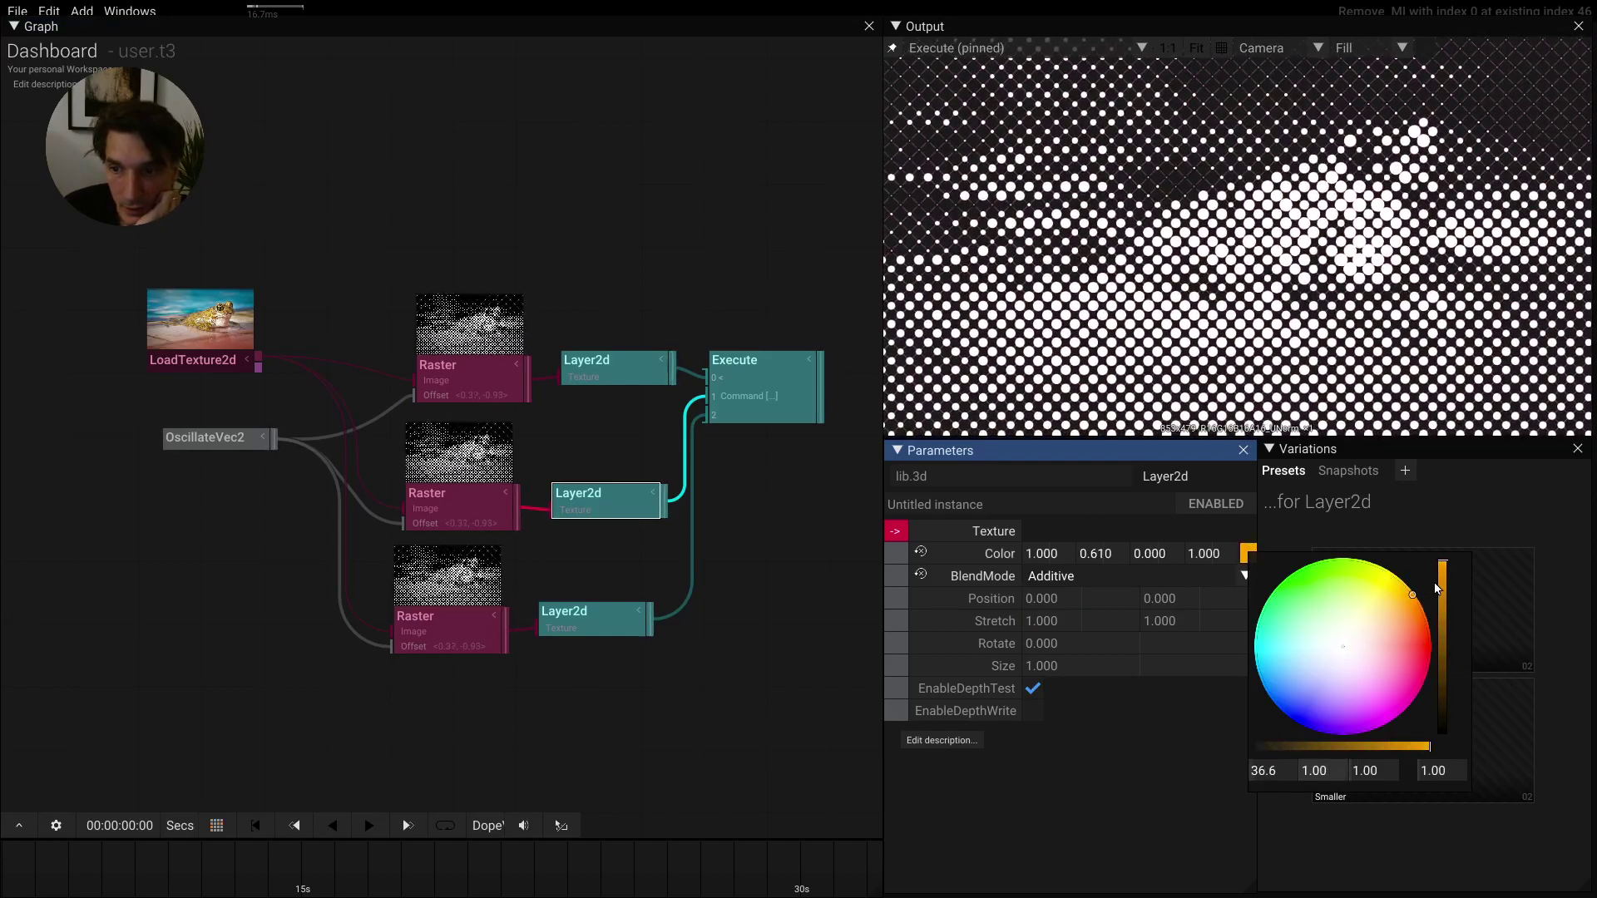
pyautogui.click(587, 592)
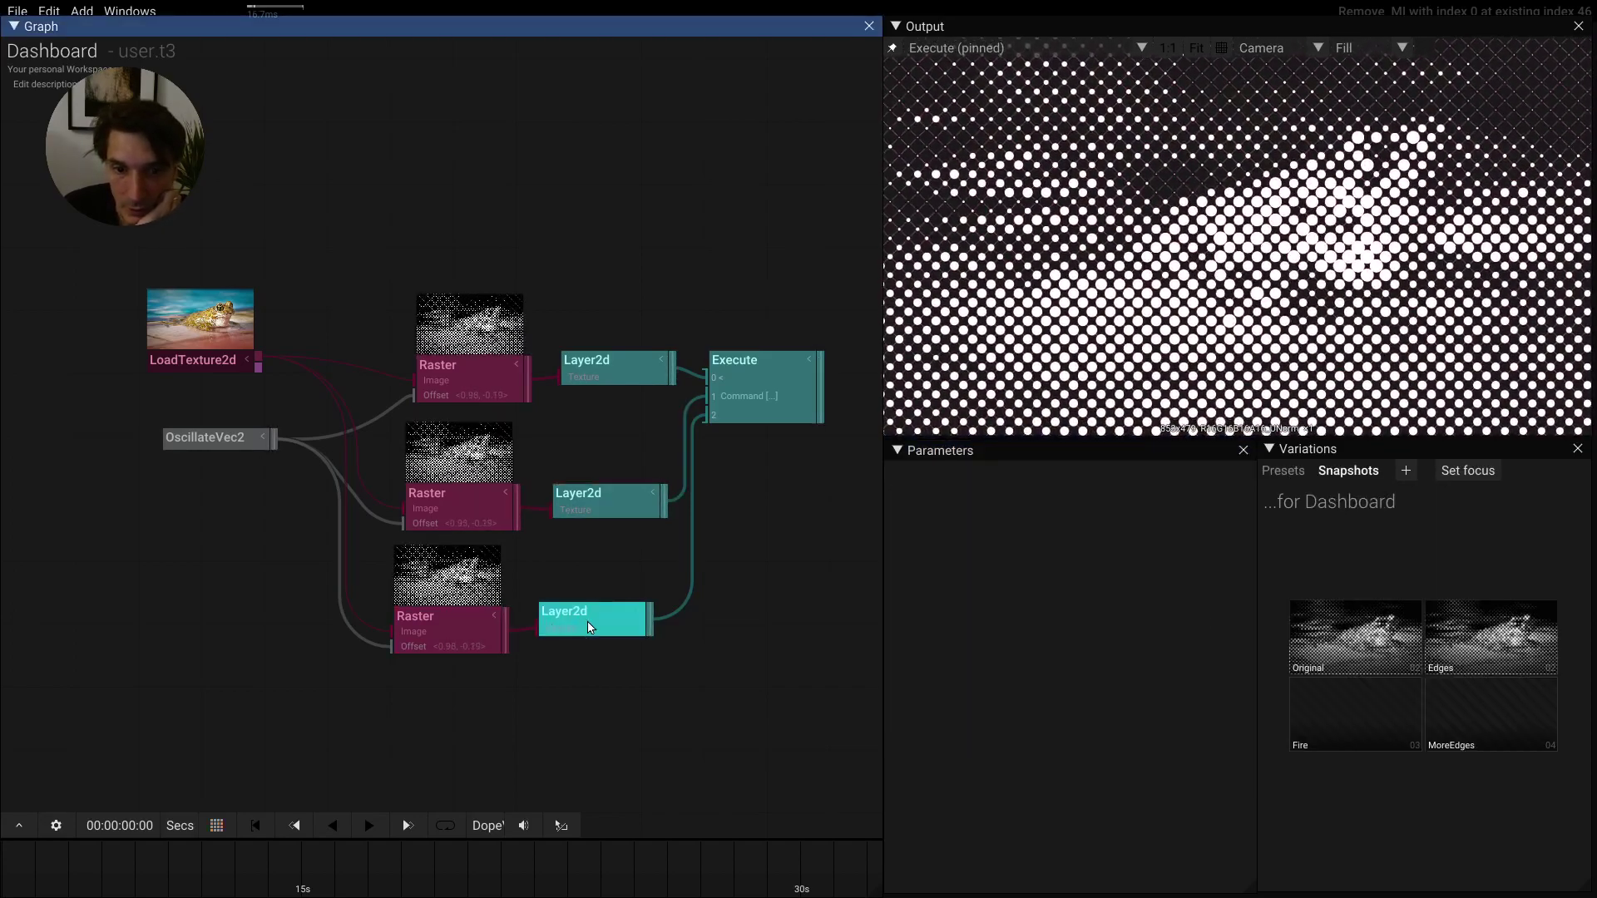
# Step: Set the third Layer2d's Color to light blue (0.000, 0.704, 1.000, 1.000)
pyautogui.click(587, 627)
pyautogui.click(1246, 555)
pyautogui.moveTo(1335, 640)
pyautogui.mouseDown()
pyautogui.moveTo(1252, 592)
pyautogui.moveTo(1220, 612)
pyautogui.moveTo(1209, 691)
pyautogui.mouseUp()
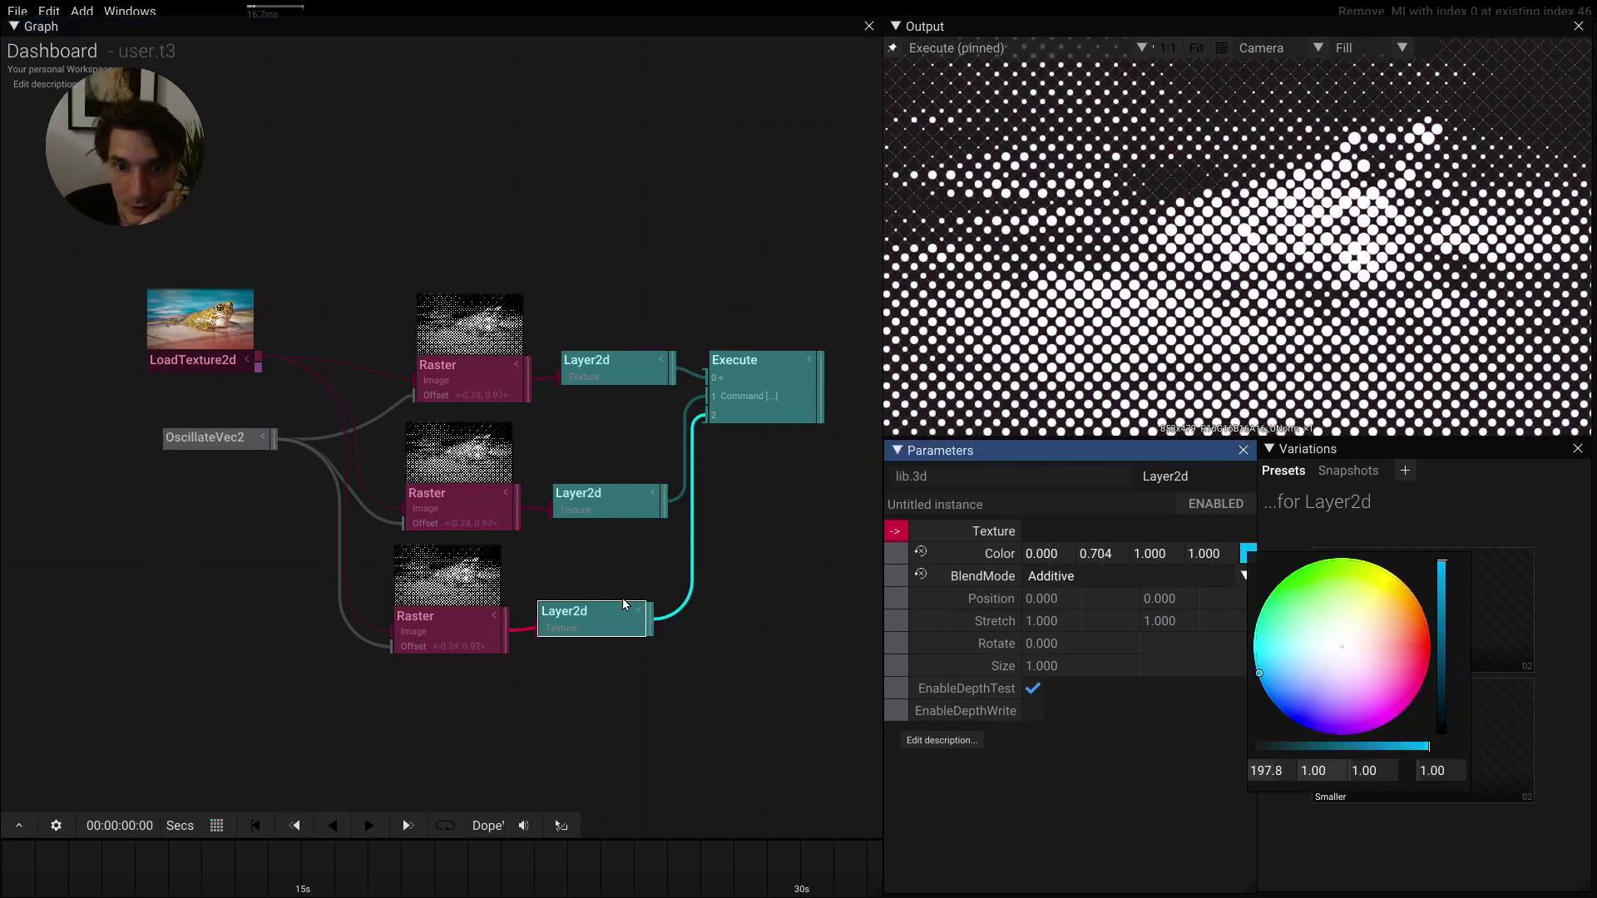
pyautogui.click(626, 712)
# Step: Change the Rotate angles of the third and second Rasters so their dot grids differ from the first Raster's
pyautogui.click(446, 644)
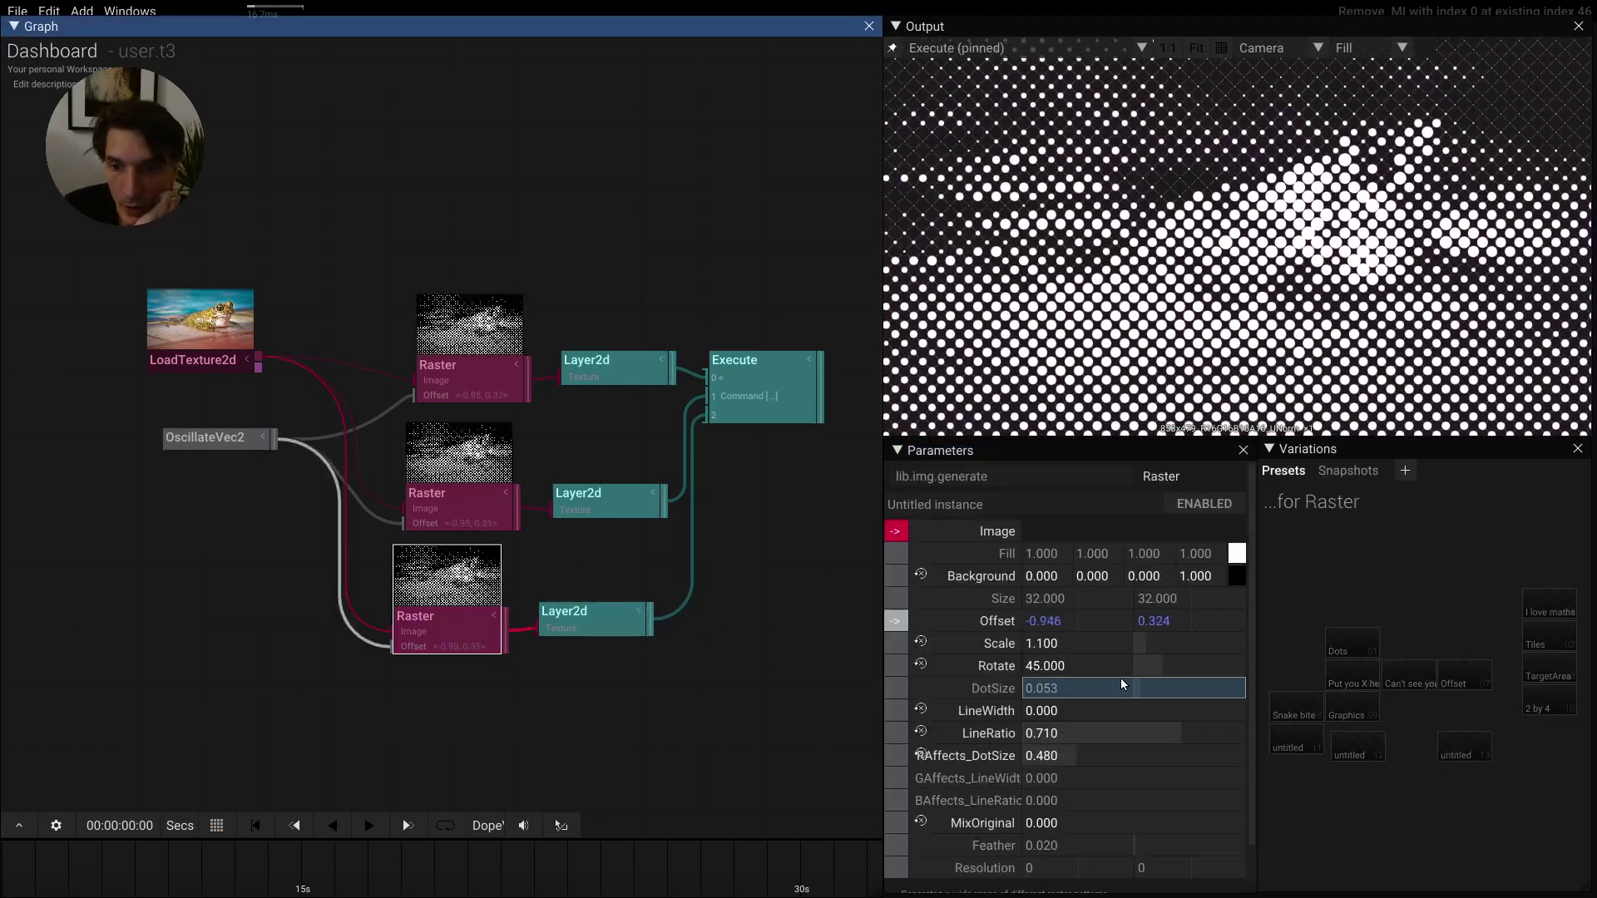
pyautogui.moveTo(1086, 660); pyautogui.dragTo(1050, 651)
pyautogui.click(476, 504)
pyautogui.moveTo(367, 689); pyautogui.dragTo(445, 671)
pyautogui.click(325, 545)
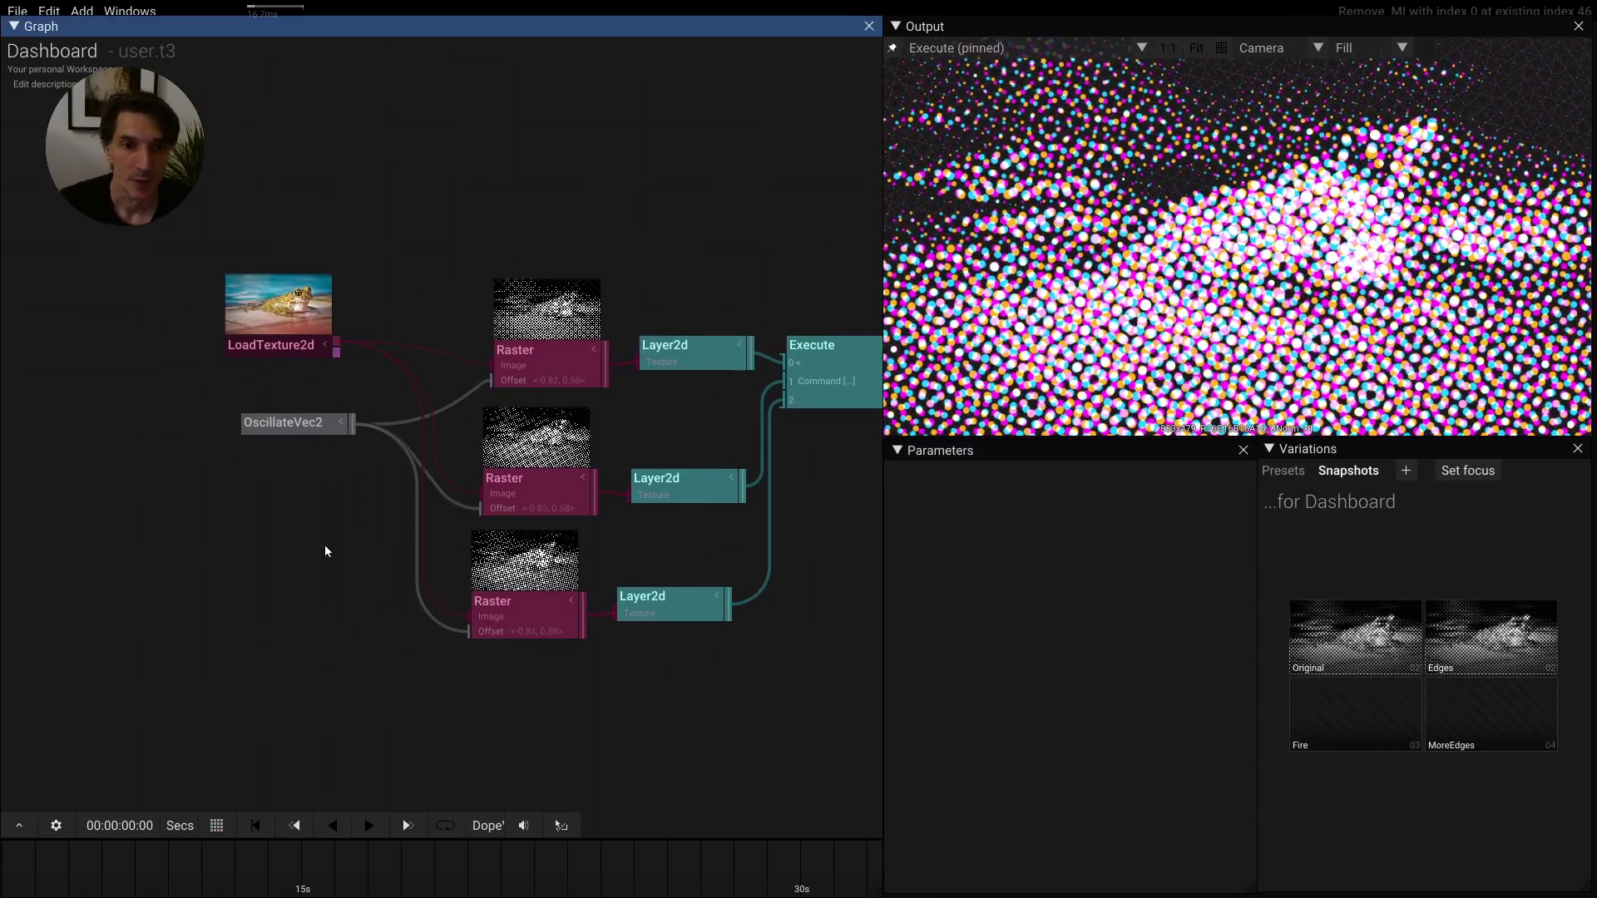
# Step: Create a Value operator feeding the first Raster's Scale and name it size
pyautogui.click(526, 360)
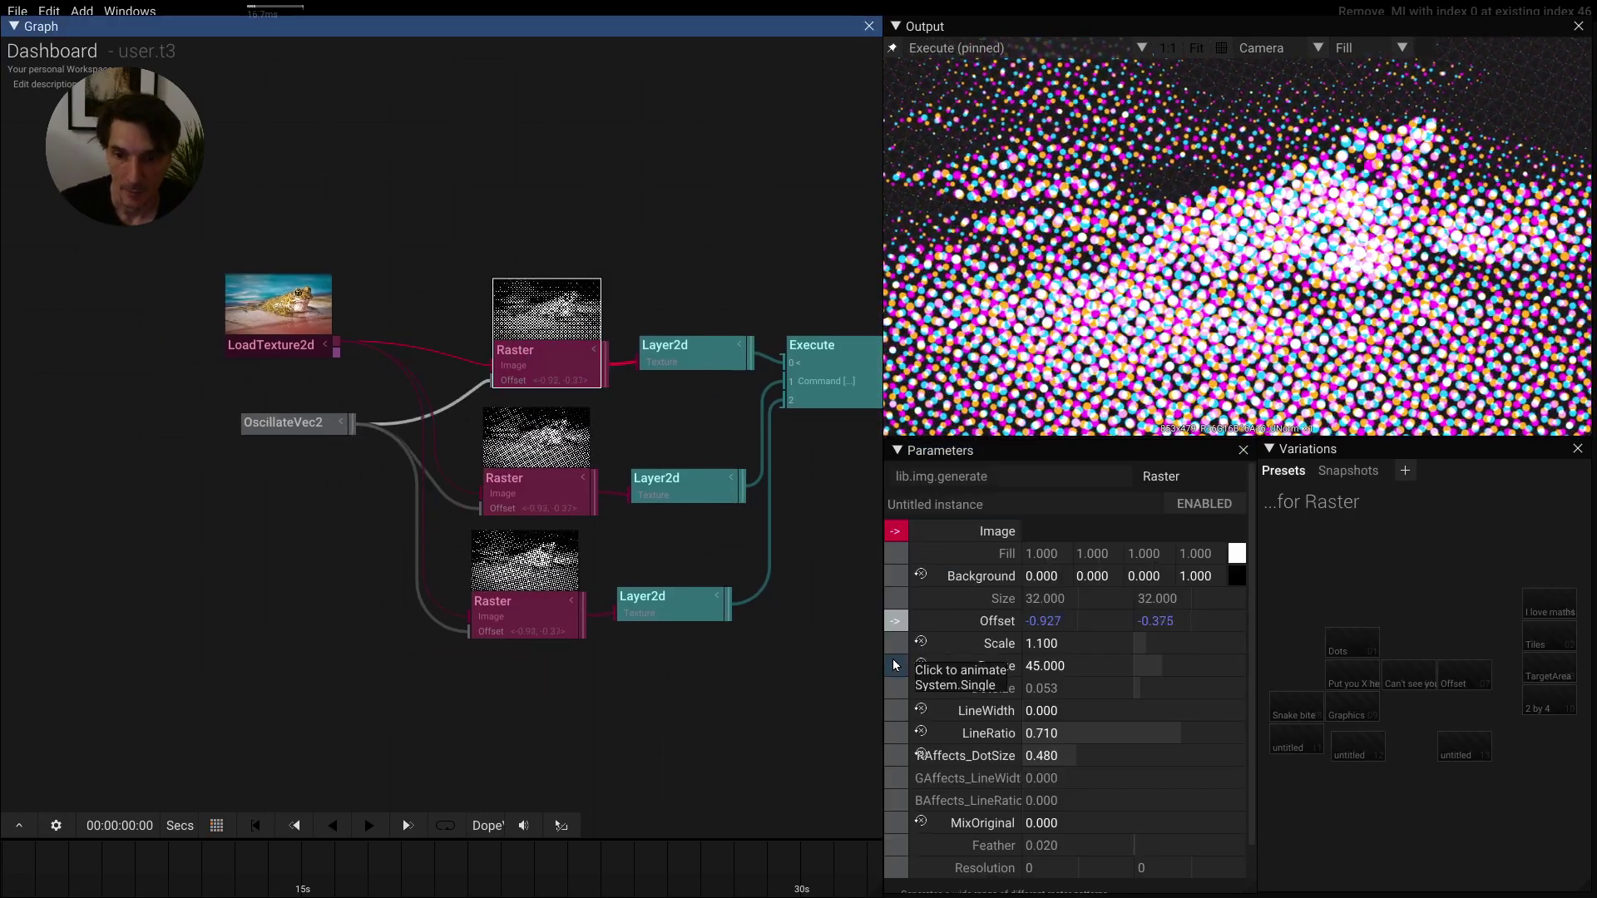
pyautogui.moveTo(896, 645); pyautogui.dragTo(317, 531)
pyautogui.write('va')
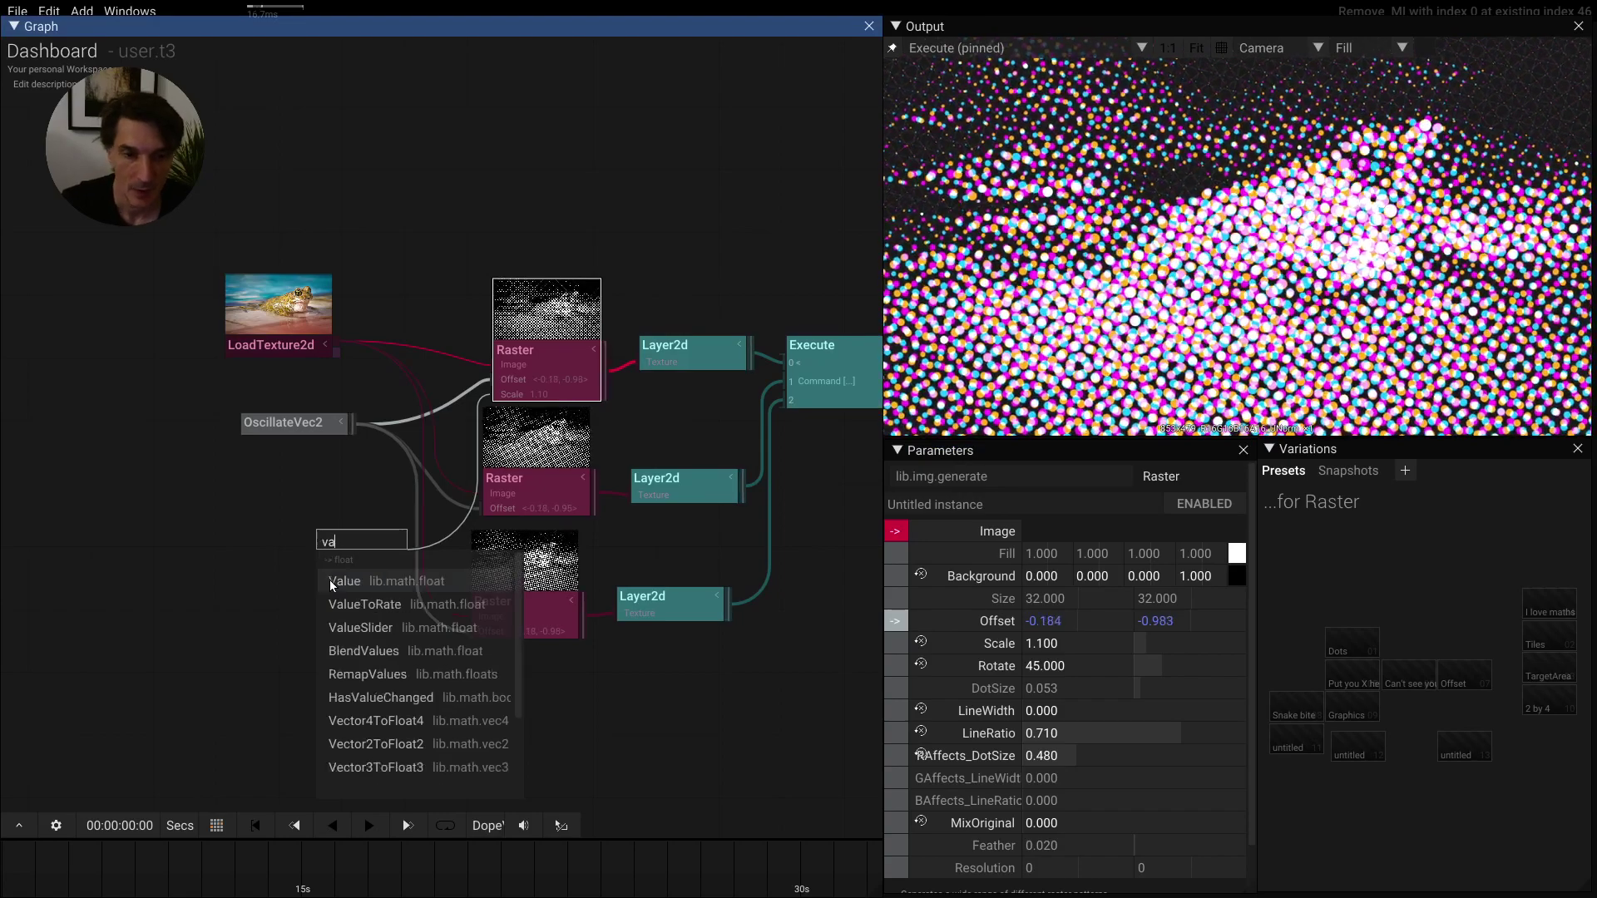
pyautogui.write('lu')
pyautogui.click(330, 581)
pyautogui.press('Return')
pyautogui.write('siz')
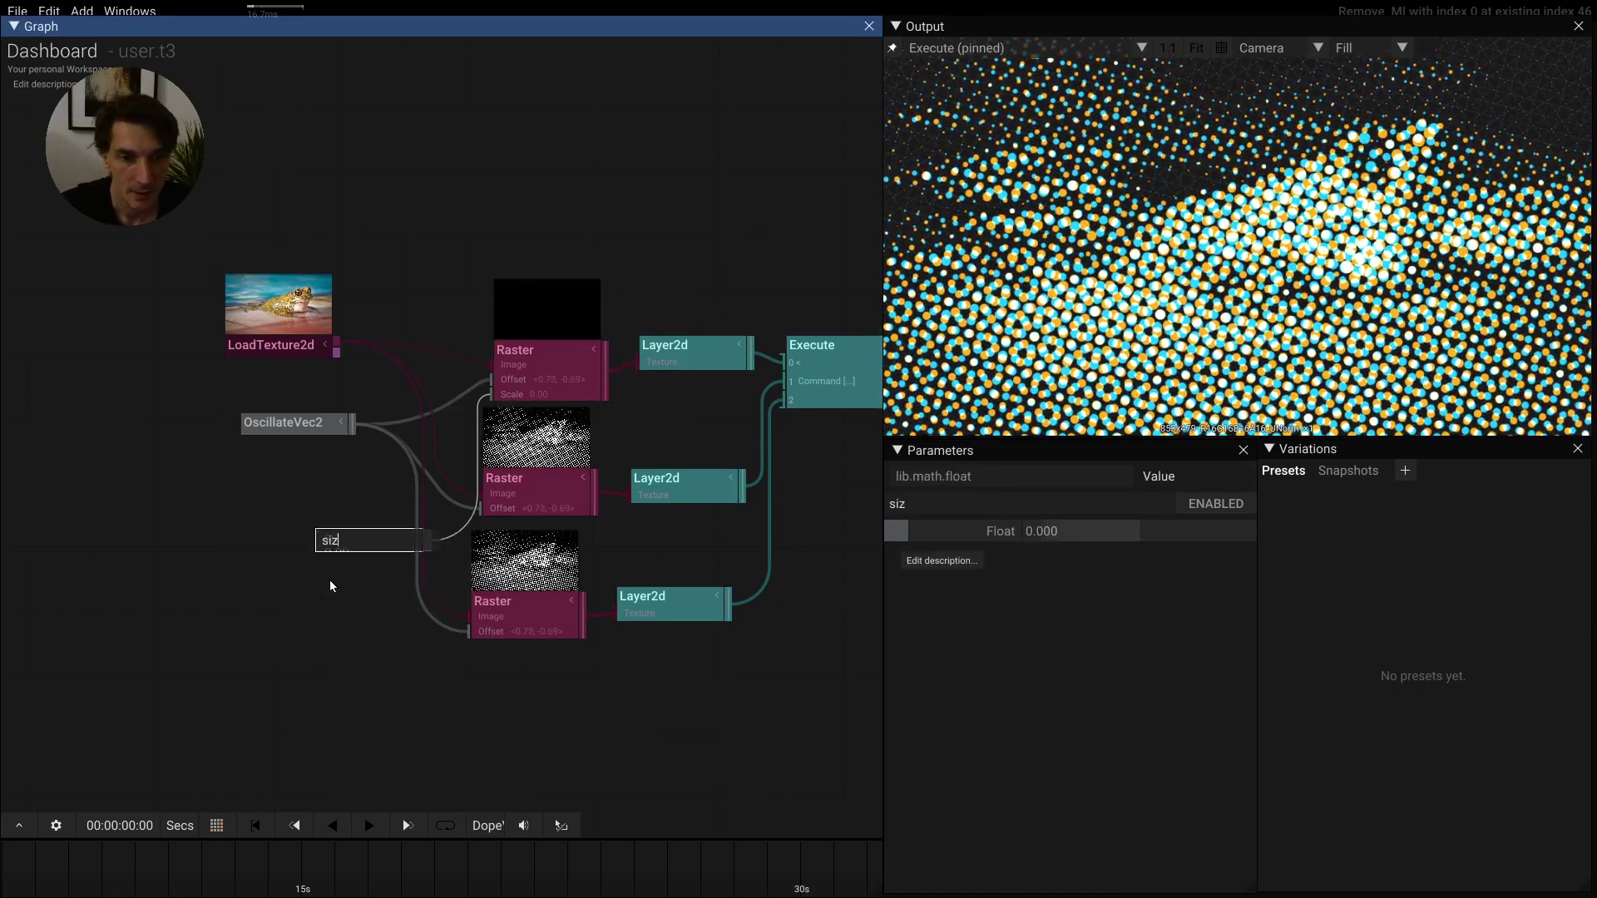
pyautogui.write('e')
pyautogui.press('Return')
# Step: Wire the size operator into the Scale of the other two Rasters and set its Float value to 1.000
pyautogui.moveTo(404, 543); pyautogui.dragTo(436, 631)
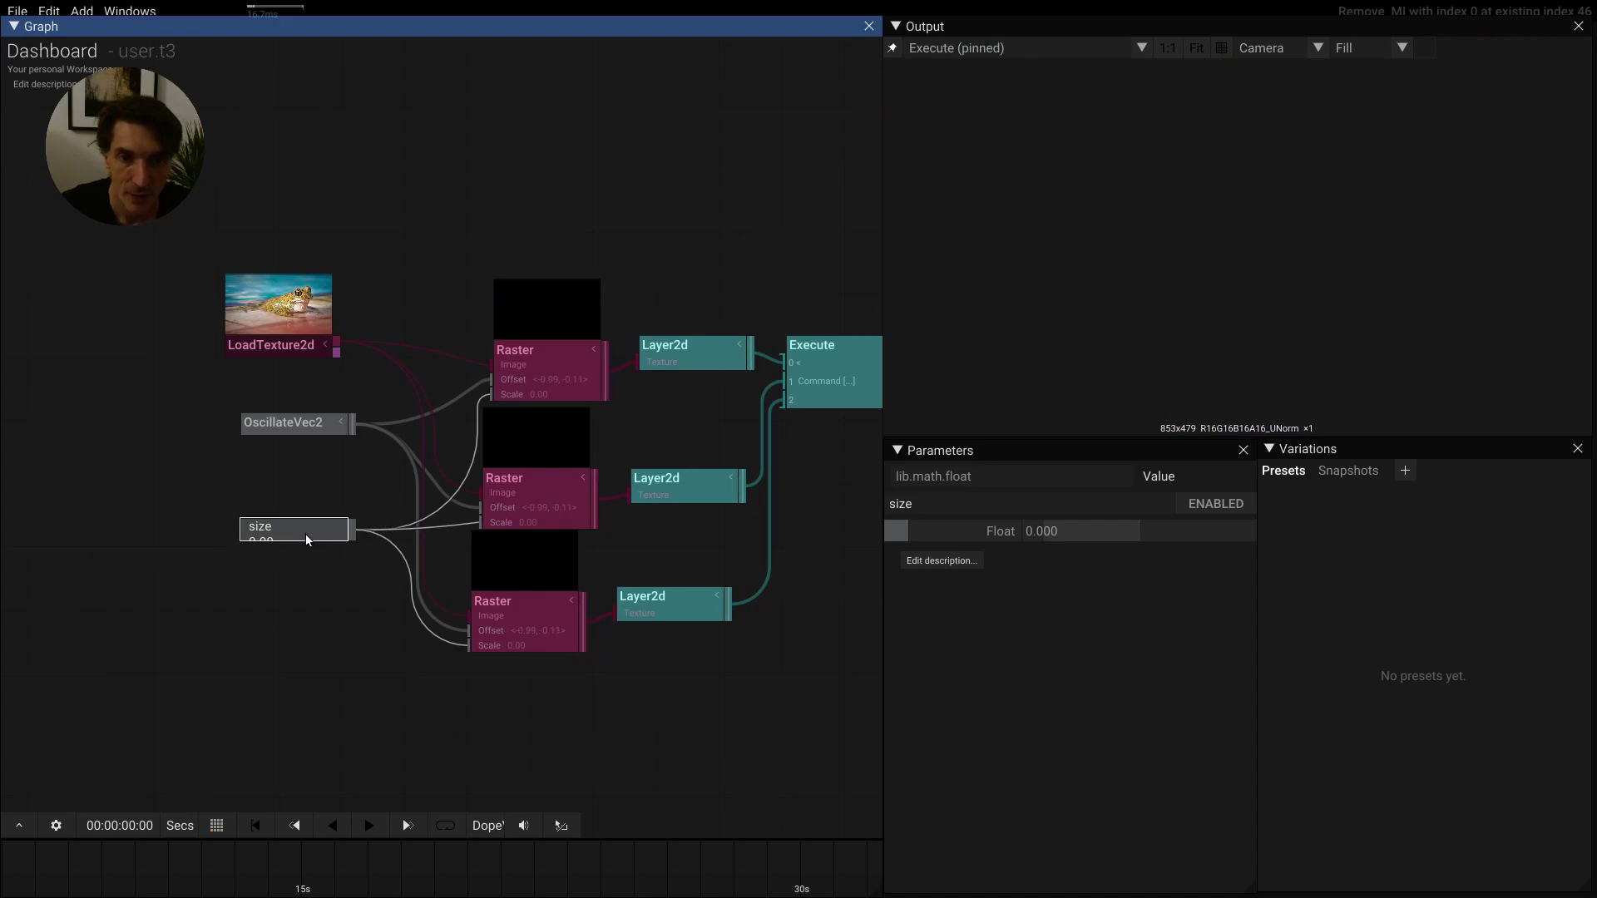
pyautogui.moveTo(1081, 539); pyautogui.dragTo(1080, 572)
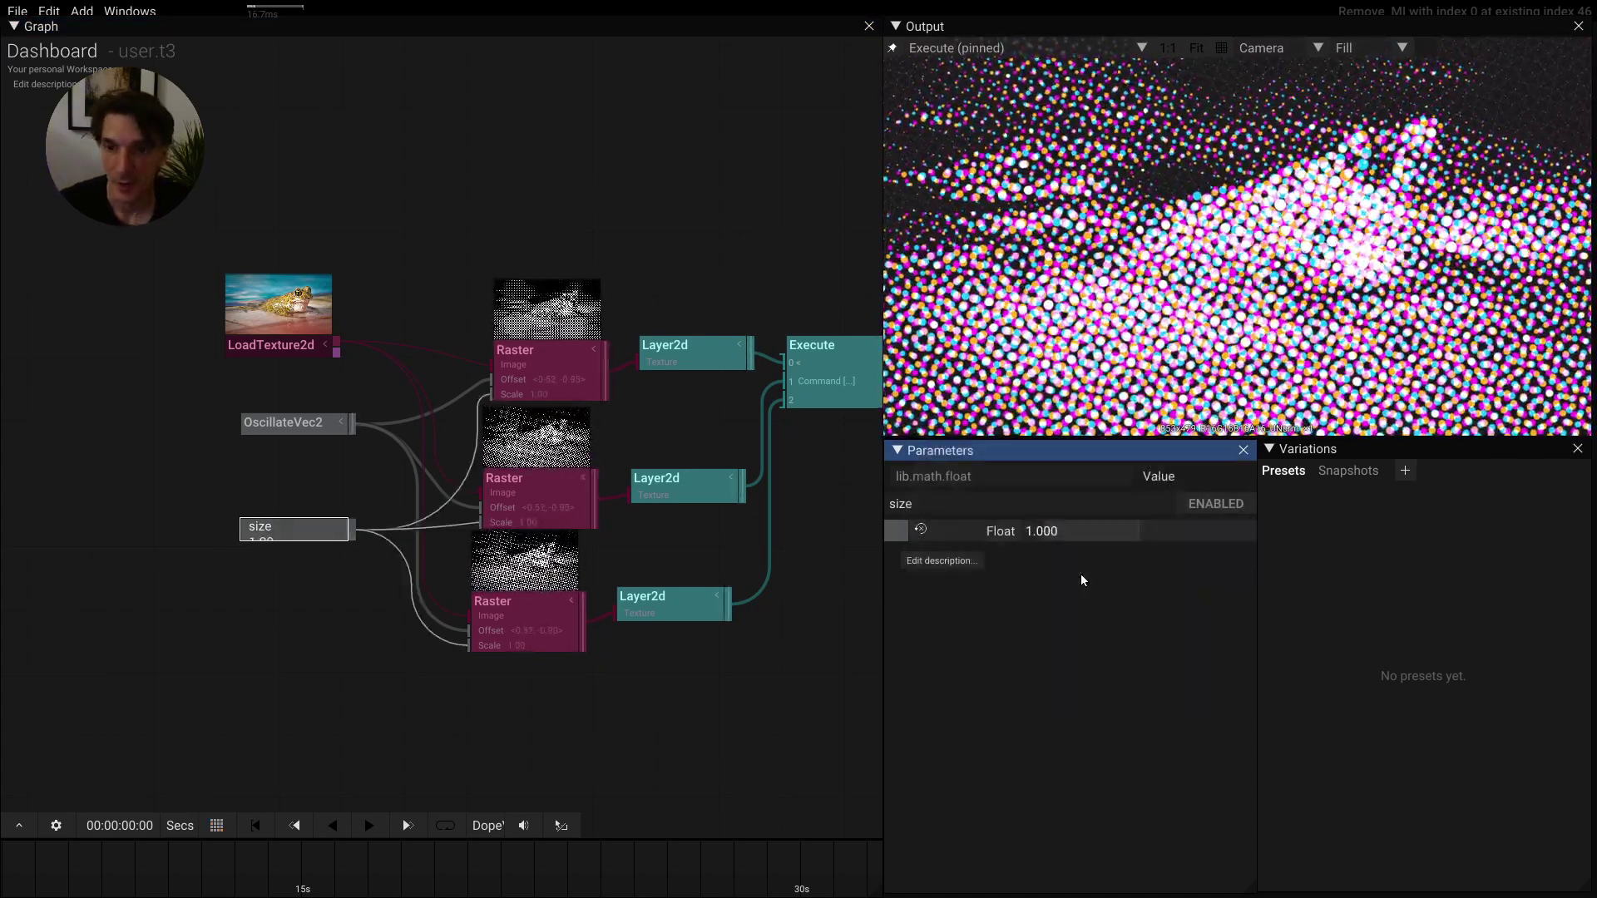